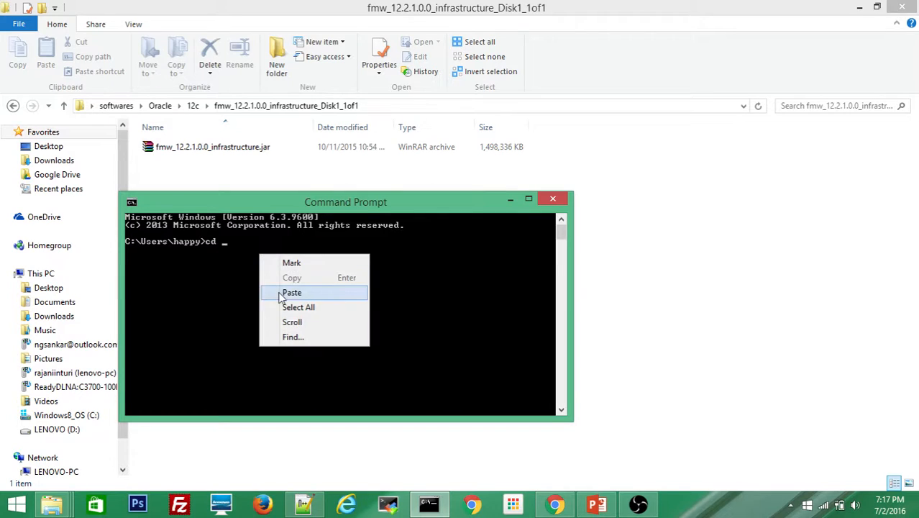
# Step: Try to launch fmw_12.2.1.0.0_infrastructure.jar with java -jar from its fmw_12.2.1.0.0_infrastructure_Disk1_1of1 folder in the non-administrator Command Prompt
pyautogui.click(282, 292)
pyautogui.press('Return')
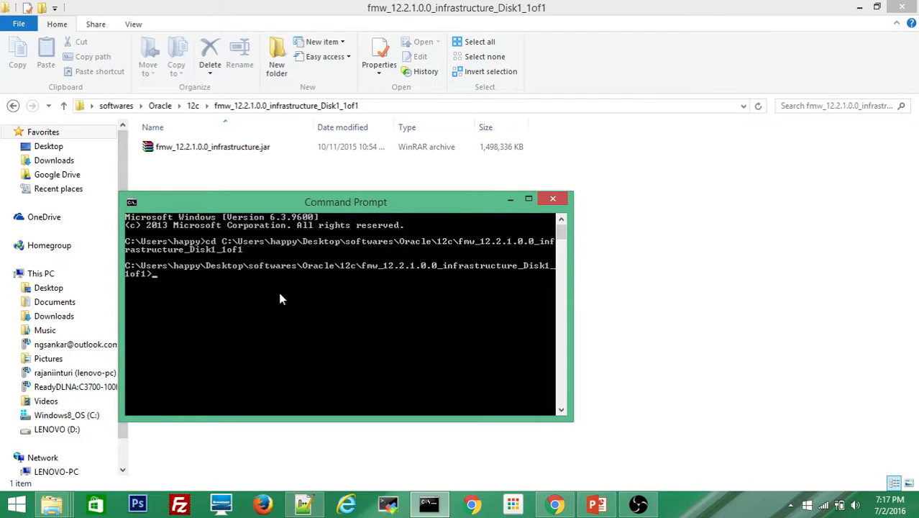
pyautogui.write('java -jar')
pyautogui.write('fmw')
pyautogui.press('Tab')
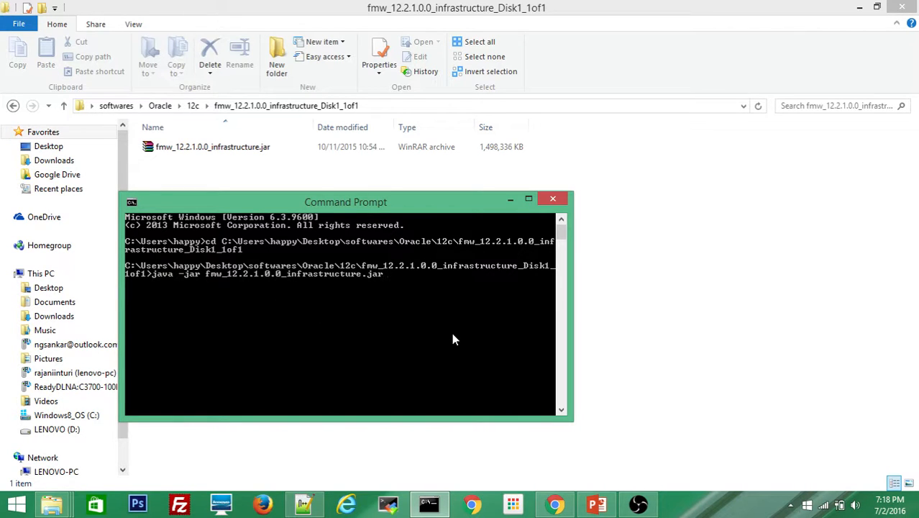
pyautogui.press('Return')
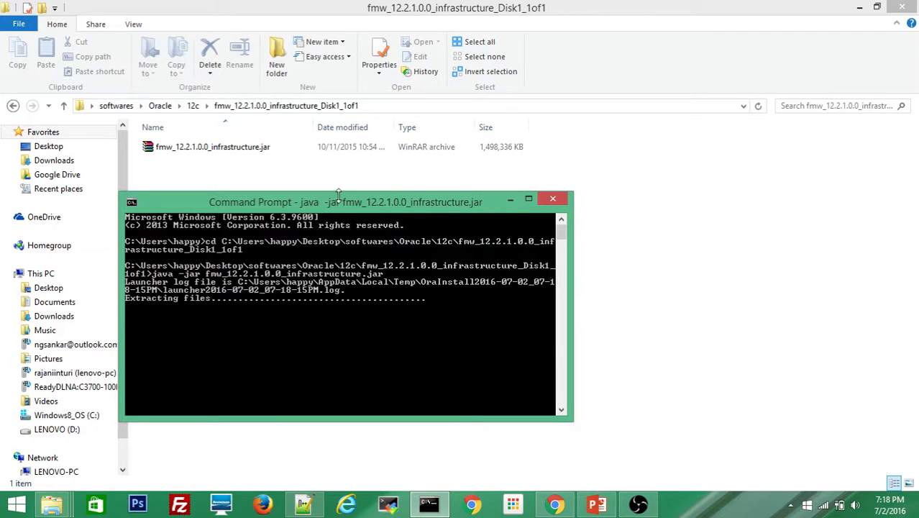
# Step: Exit the launcher and close the non-administrator Command Prompt
pyautogui.moveTo(332, 201); pyautogui.dragTo(331, 181)
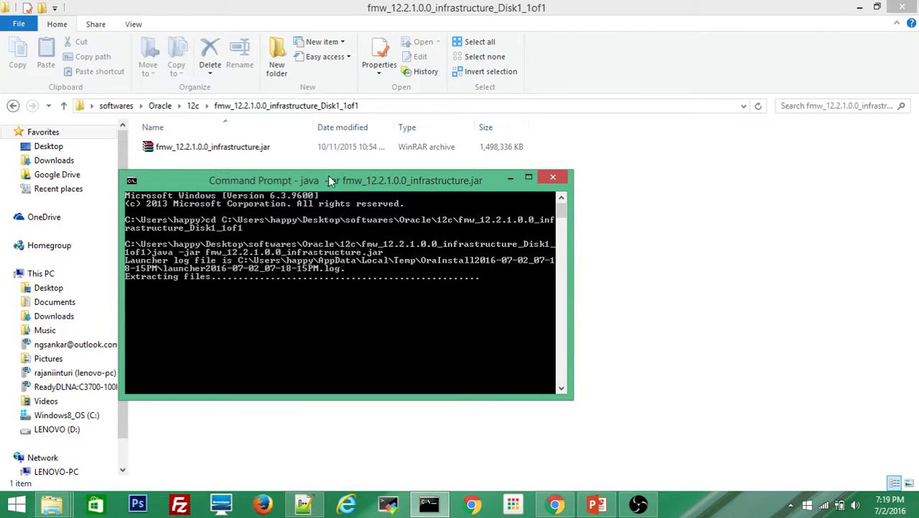
pyautogui.moveTo(323, 185)
pyautogui.mouseDown()
pyautogui.moveTo(333, 208)
pyautogui.moveTo(344, 182)
pyautogui.moveTo(332, 180)
pyautogui.mouseUp()
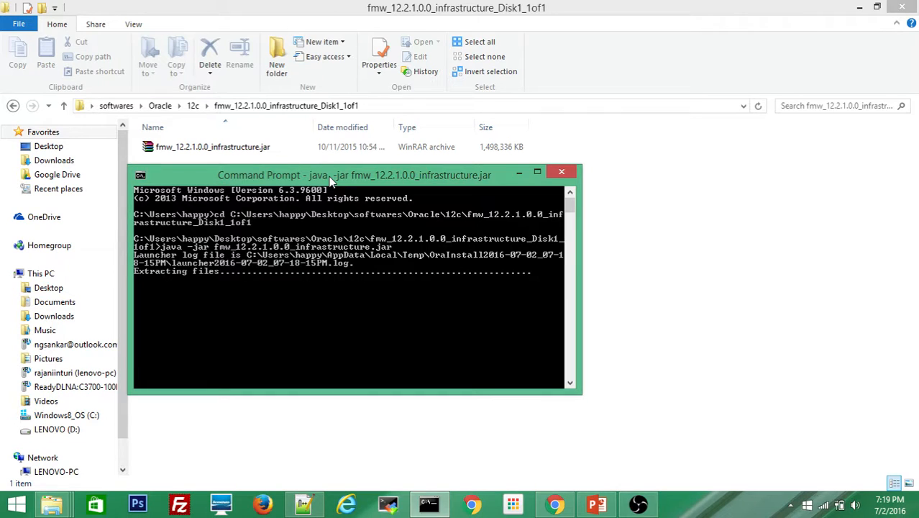
pyautogui.moveTo(330, 177); pyautogui.dragTo(212, 185)
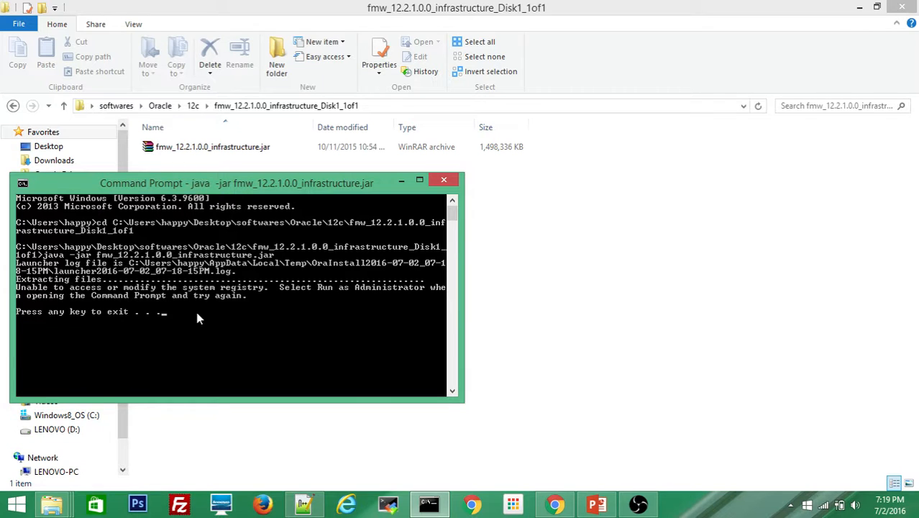
pyautogui.press('Return')
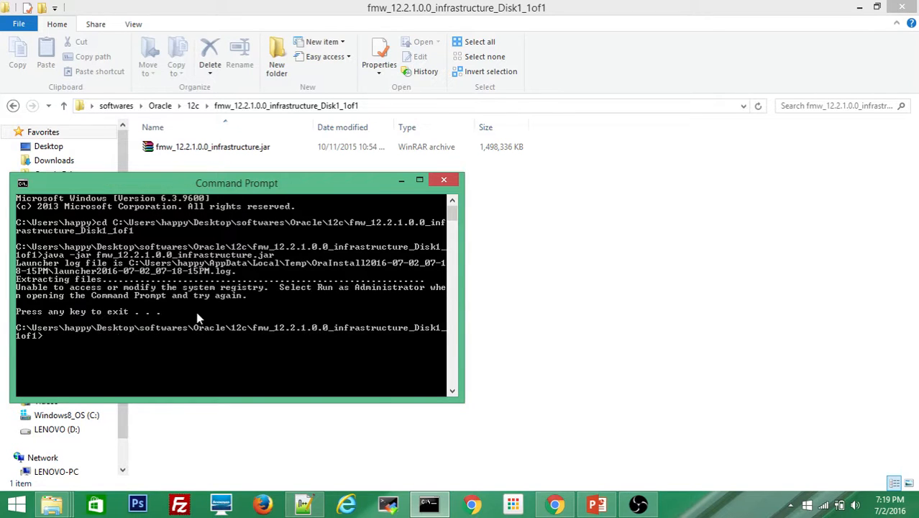
pyautogui.click(442, 181)
# Step: Search for cmd and open the Command Prompt as administrator
pyautogui.moveTo(914, 3)
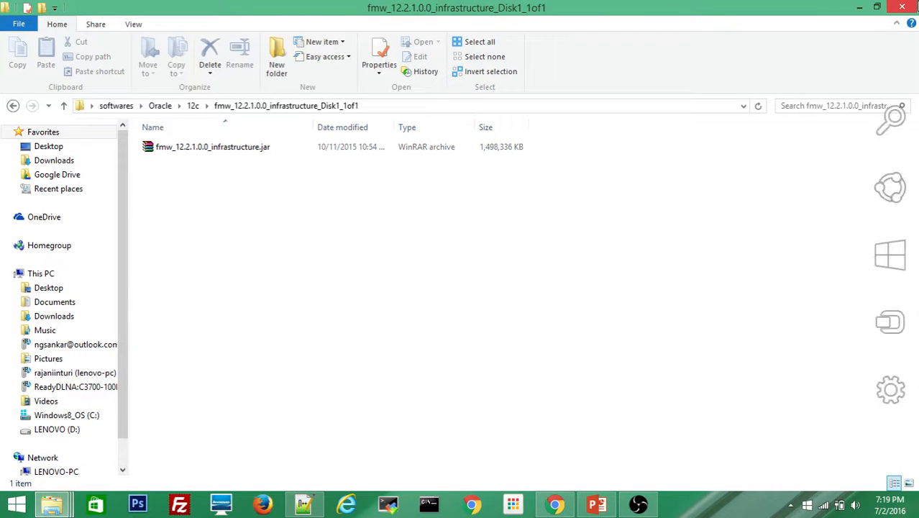
pyautogui.click(892, 123)
pyautogui.write('cmd')
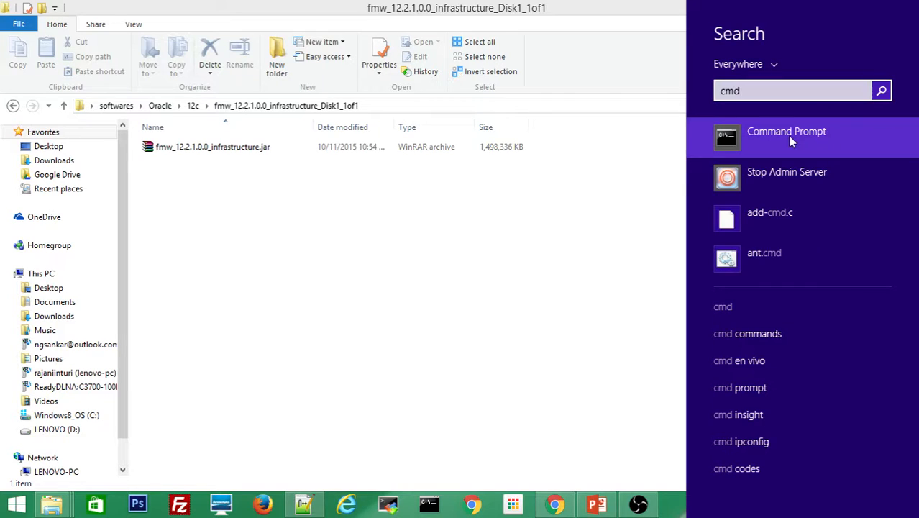
pyautogui.rightClick(787, 135)
pyautogui.click(782, 243)
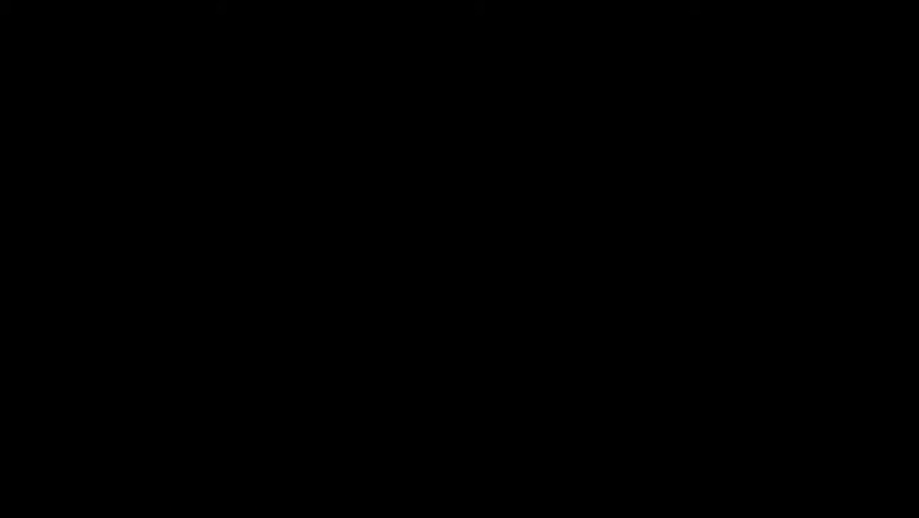
# Step: Change the directory to the copied path of the fmw_12.2.1.0.0_infrastructure_Disk1_1of1 folder under Desktop\softwares\Oracle\12c
pyautogui.write('cd')
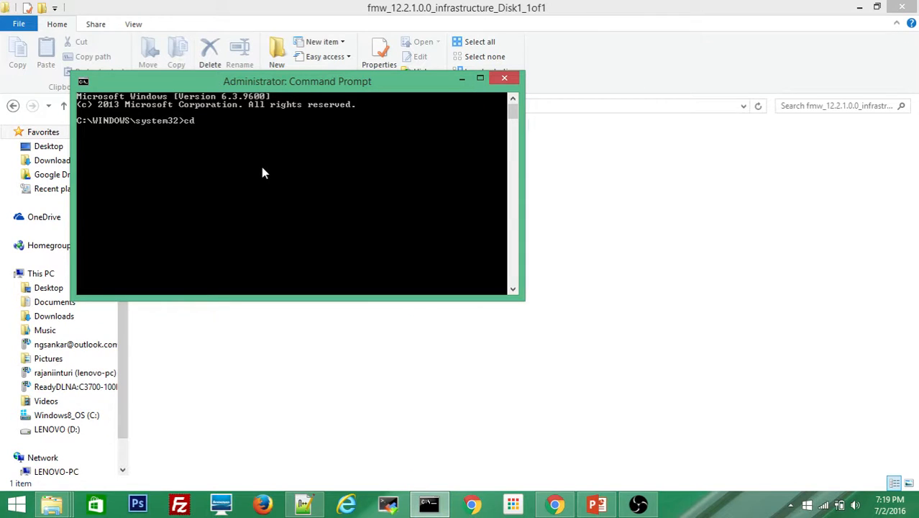
pyautogui.rightClick(263, 173)
pyautogui.click(285, 207)
pyautogui.press('Return')
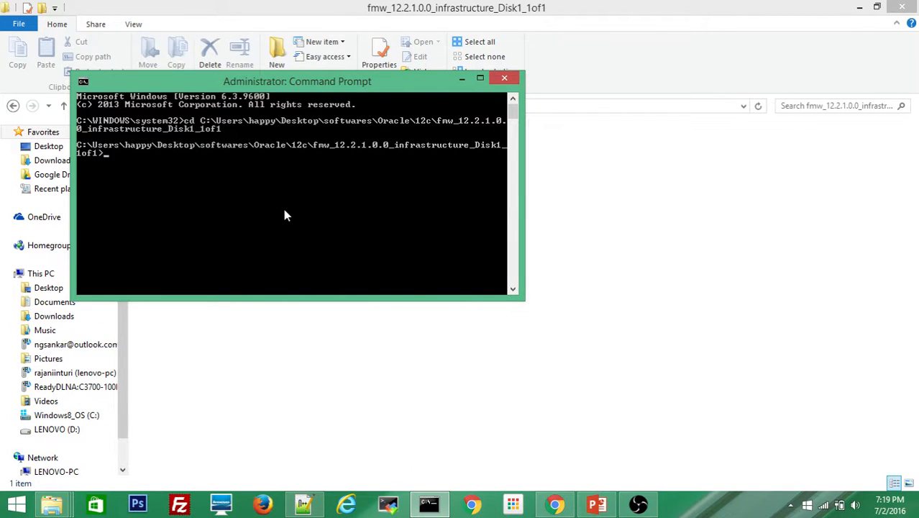
# Step: Launch the infrastructure installer with java -jar fmw_12.2.1.0.0_infrastructure.jar
pyautogui.write('c')
pyautogui.press('BackSpace')
pyautogui.write('java -jar fm')
pyautogui.press('Tab')
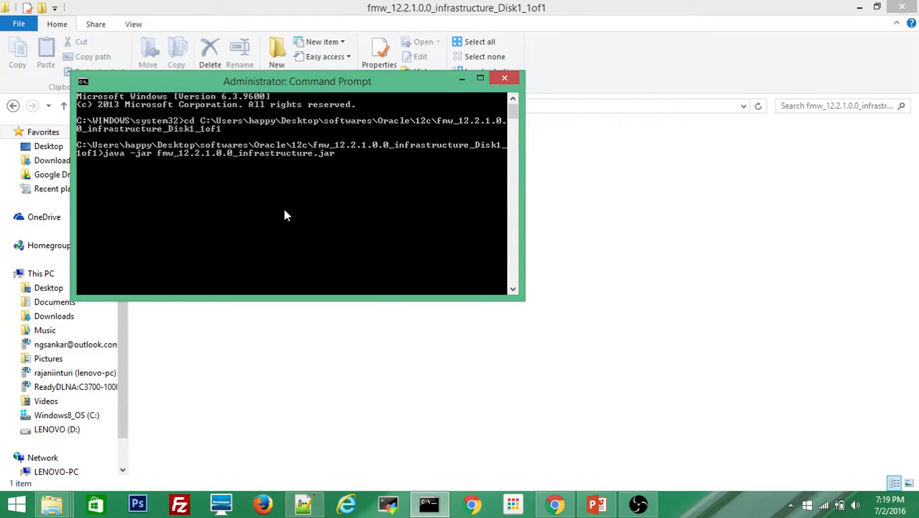
pyautogui.press('Return')
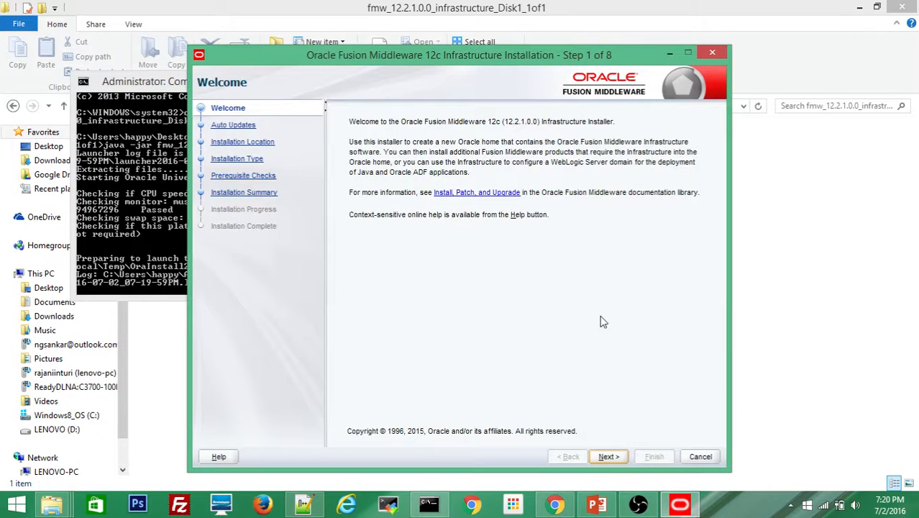
# Step: Proceed with Skip Auto Updates and set the Oracle Home installation location to c:\Oracle\Middleware_WCP
pyautogui.click(608, 457)
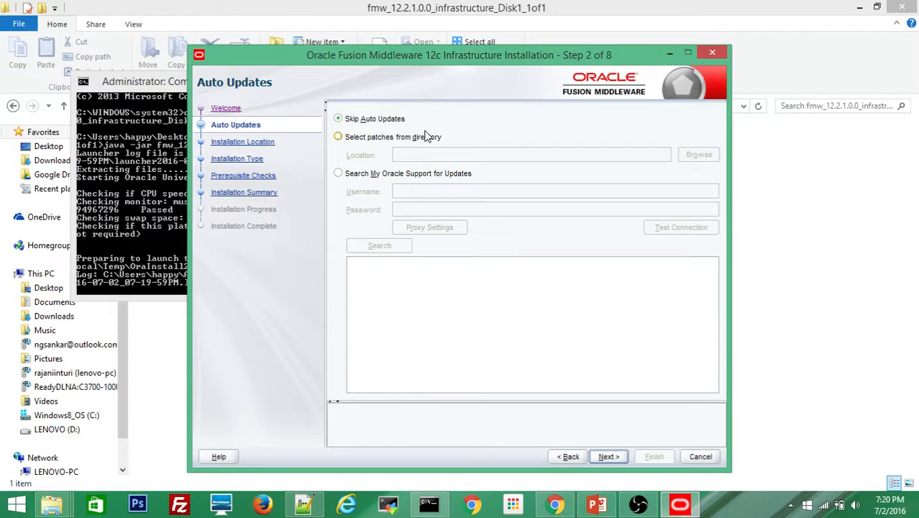
pyautogui.click(607, 457)
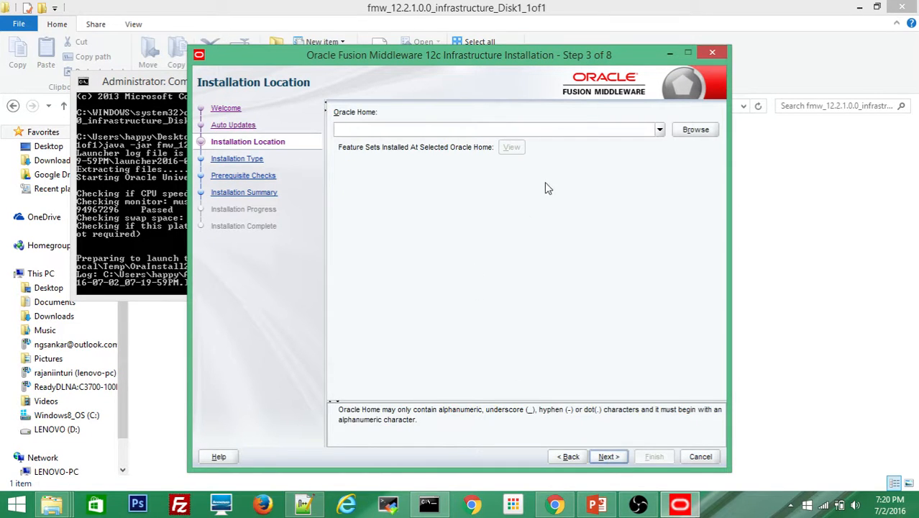
pyautogui.click(659, 131)
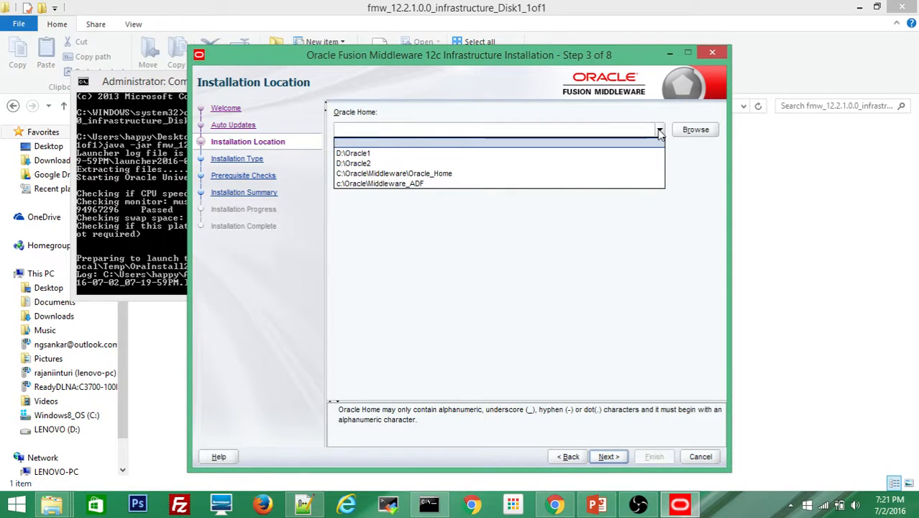
pyautogui.press('Down')
pyautogui.press('Down')
pyautogui.press('Down')
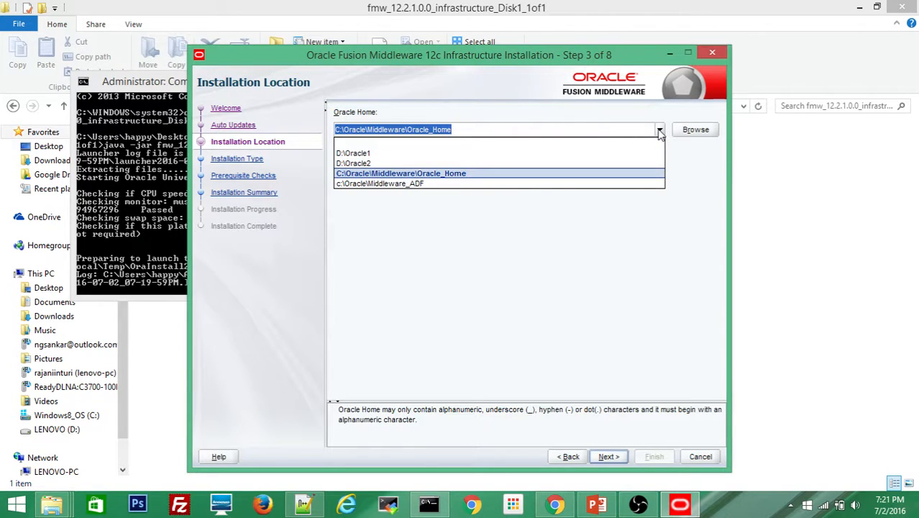
pyautogui.press('Down')
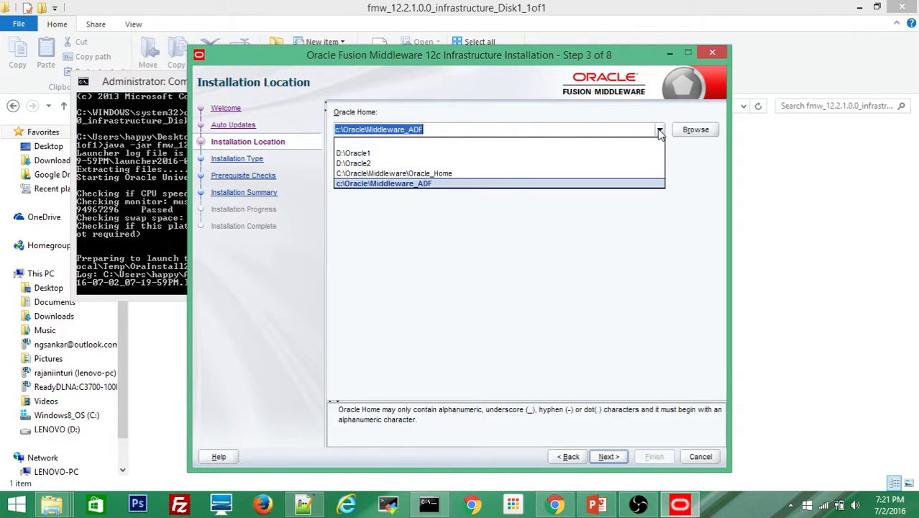
pyautogui.press('End')
pyautogui.press('BackSpace')
pyautogui.press('BackSpace')
pyautogui.press('BackSpace')
pyautogui.write('W')
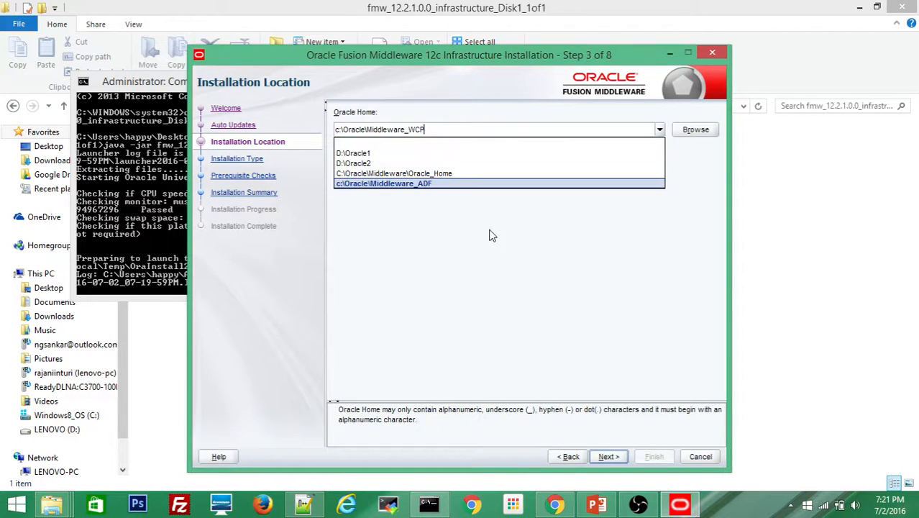
pyautogui.click(492, 270)
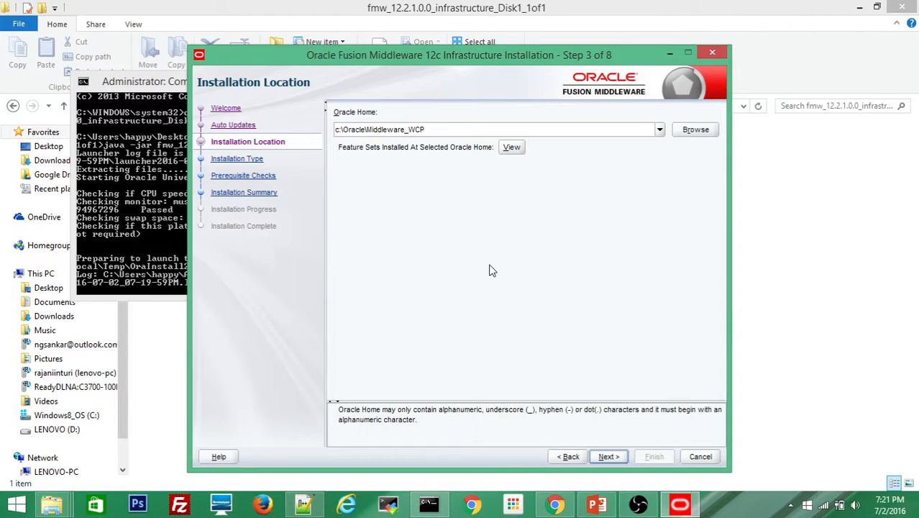
pyautogui.click(609, 456)
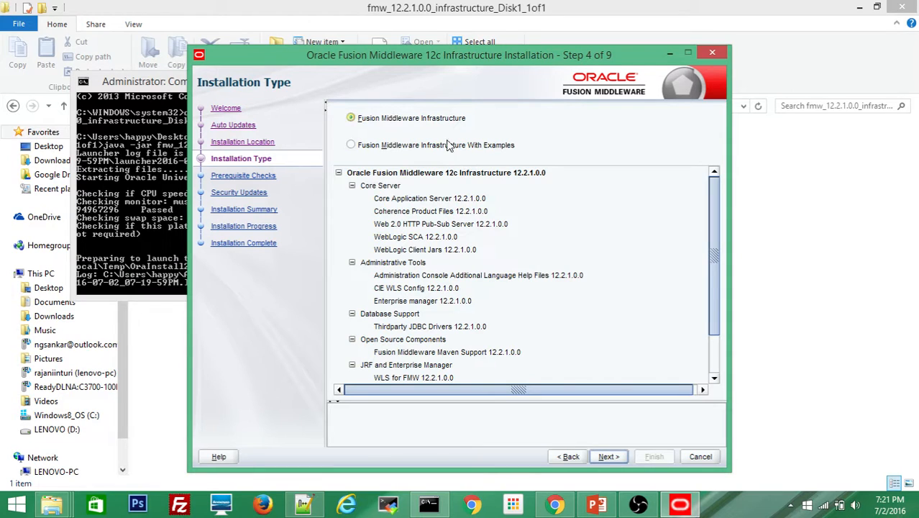
# Step: Accept the Fusion Middleware Infrastructure installation type and continue past the prerequisite checks
pyautogui.click(608, 457)
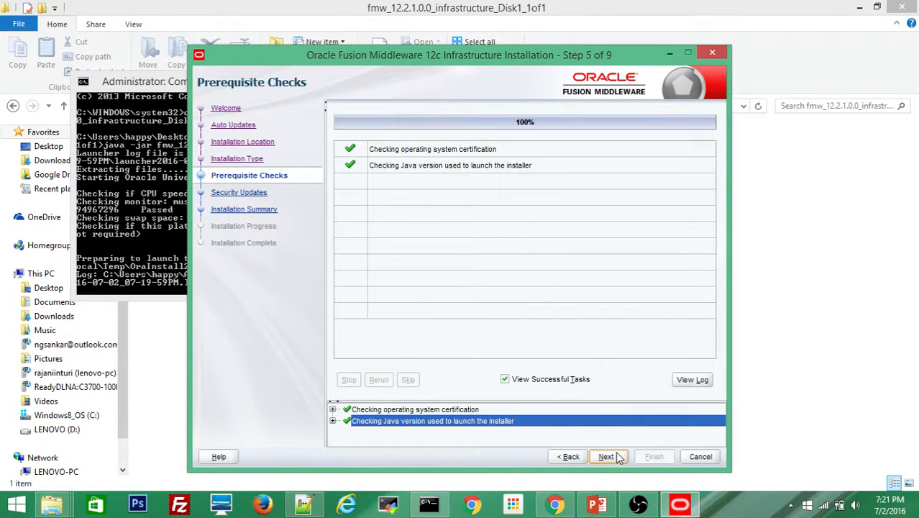
pyautogui.click(609, 456)
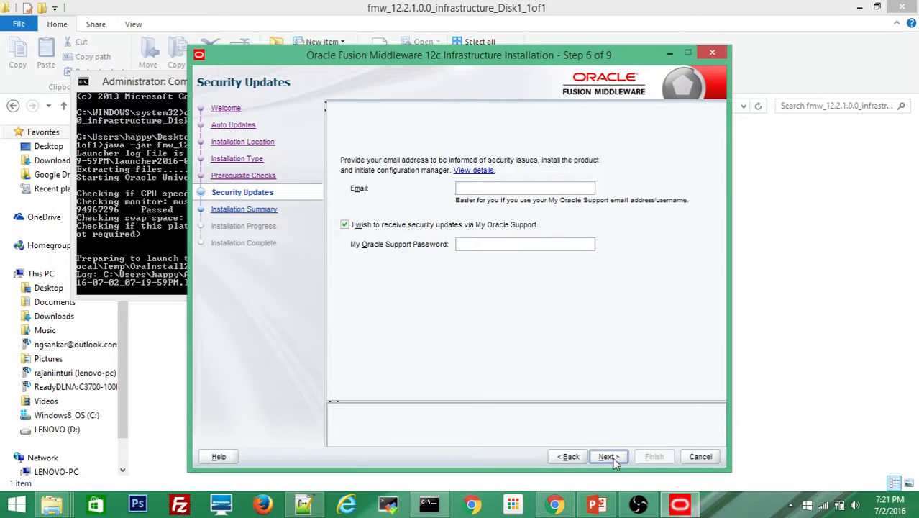
# Step: Decline security updates via My Oracle Support without giving an email, and start the installation
pyautogui.click(344, 225)
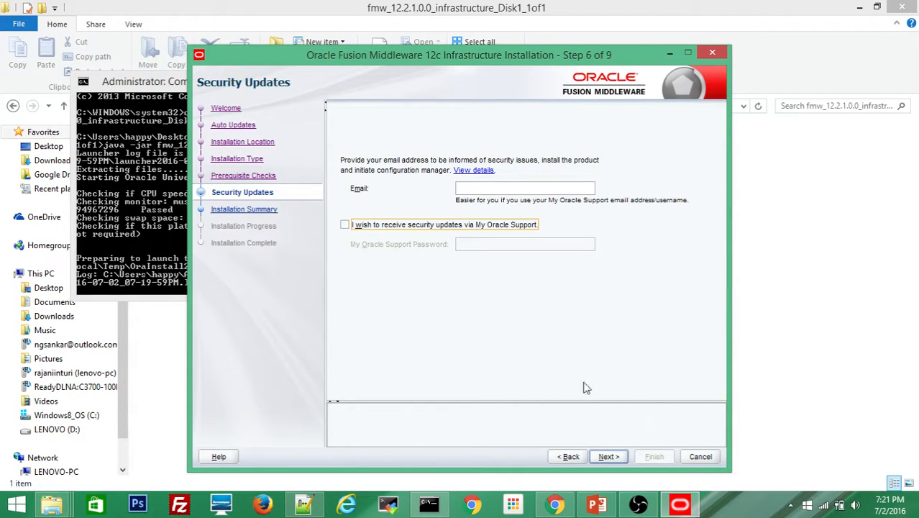
pyautogui.click(606, 457)
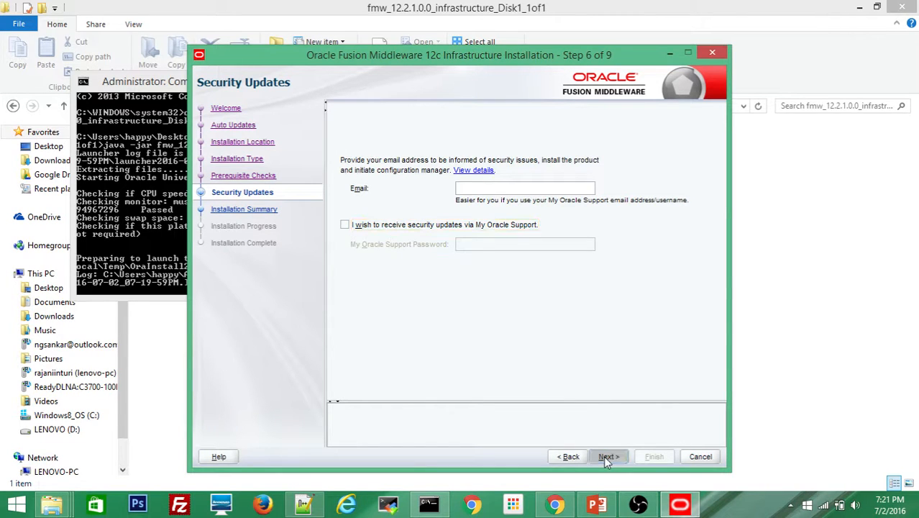
pyautogui.click(612, 296)
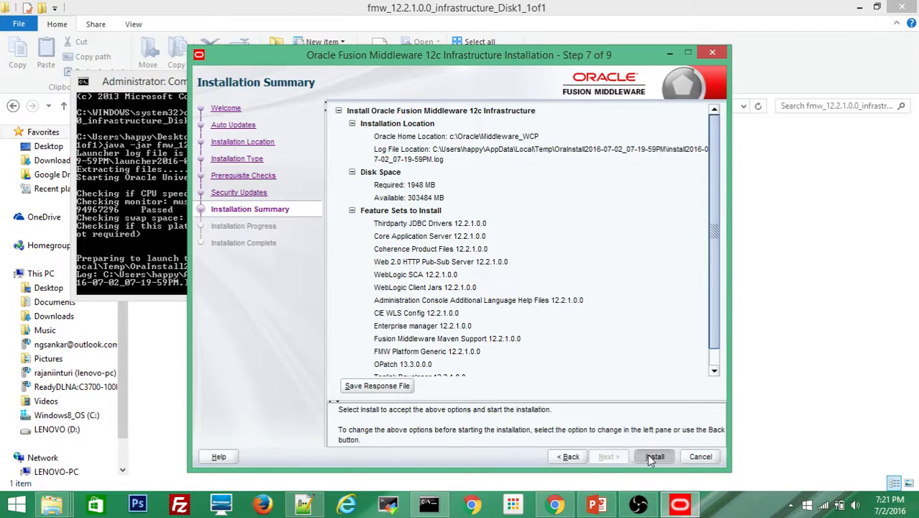
pyautogui.click(653, 457)
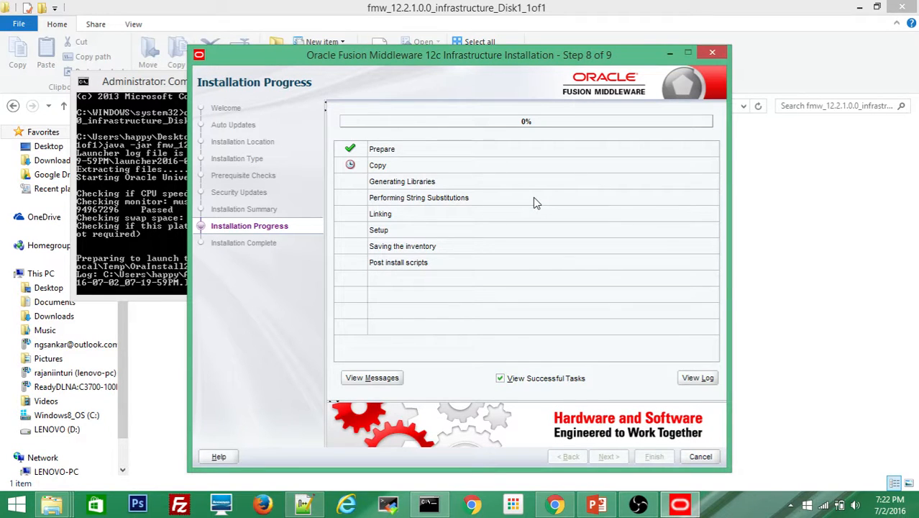
# Step: Examine the contents of the C:\Oracle\Middleware_WCP folder, refresh the listing, and return to the installer's progress page
pyautogui.moveTo(68, 509)
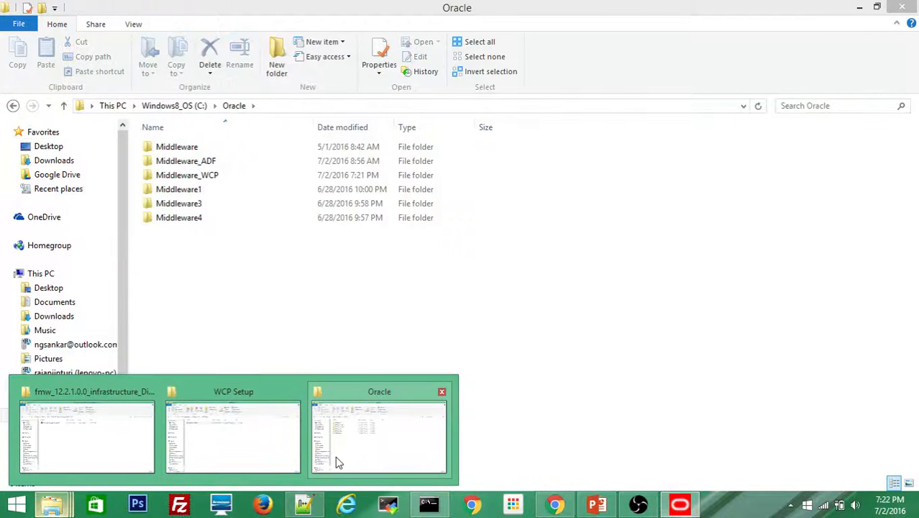
pyautogui.click(338, 463)
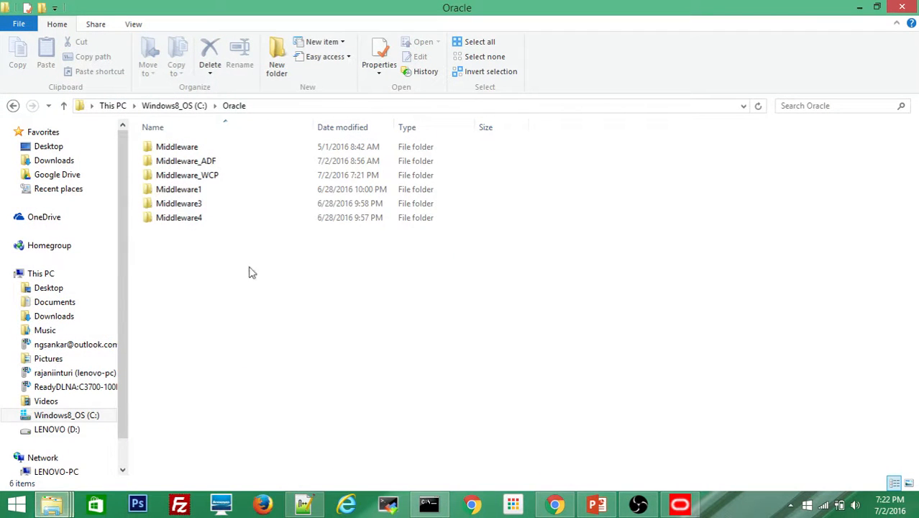
pyautogui.click(210, 177)
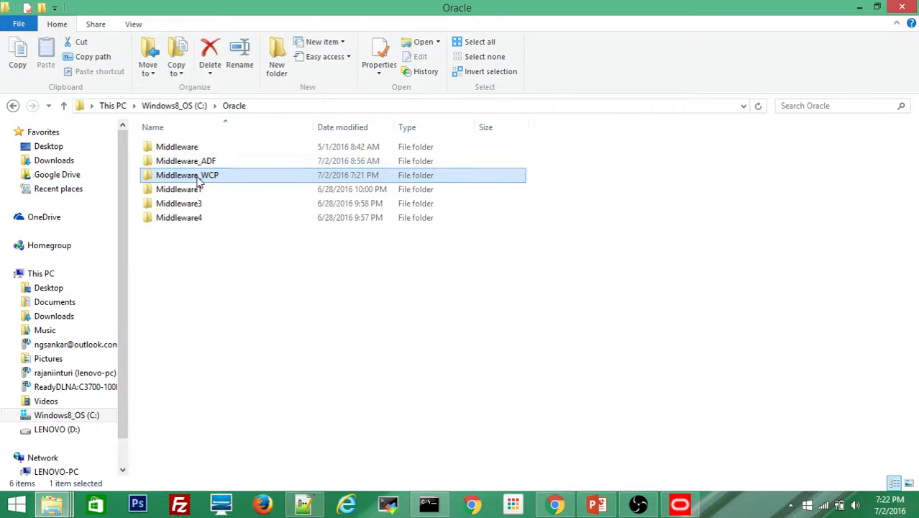
pyautogui.doubleClick(200, 178)
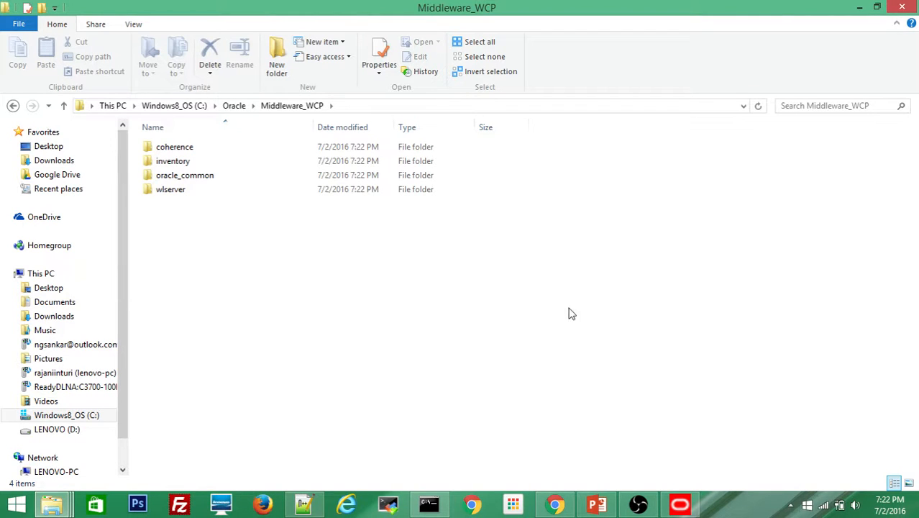
pyautogui.click(758, 106)
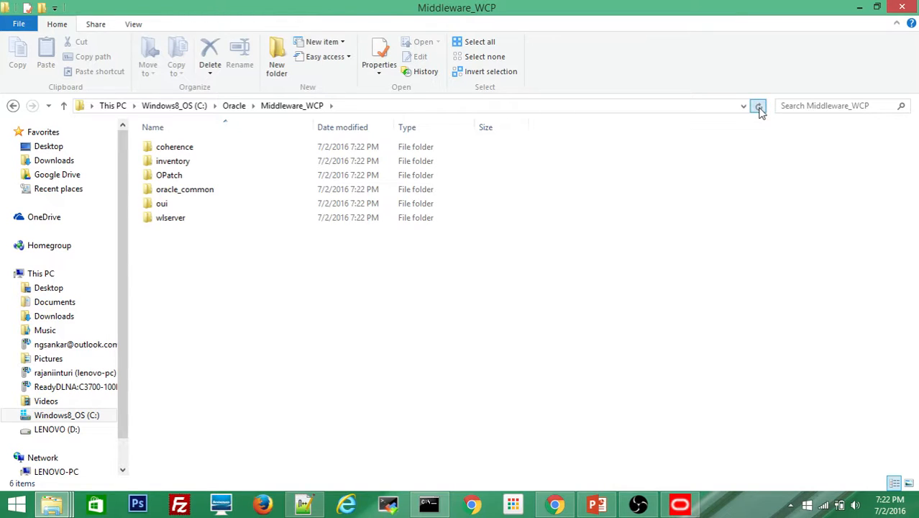
pyautogui.click(680, 503)
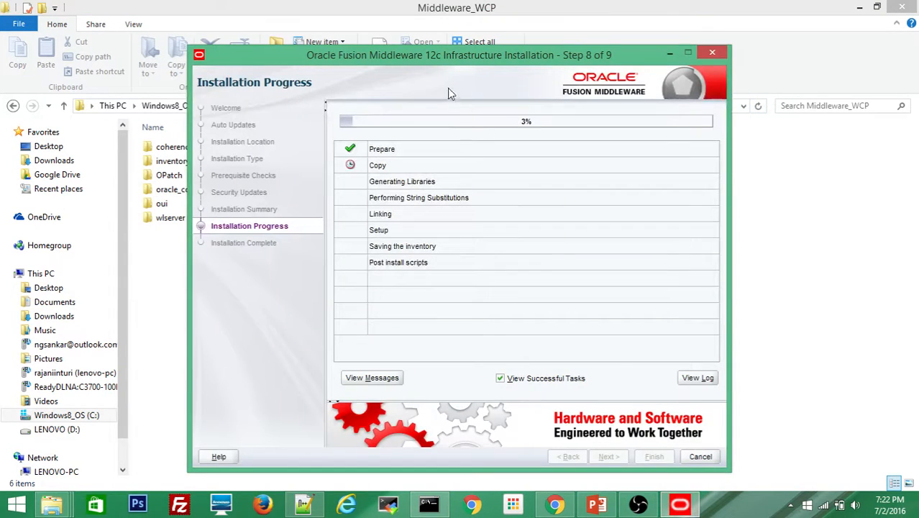
pyautogui.moveTo(440, 55); pyautogui.dragTo(487, 28)
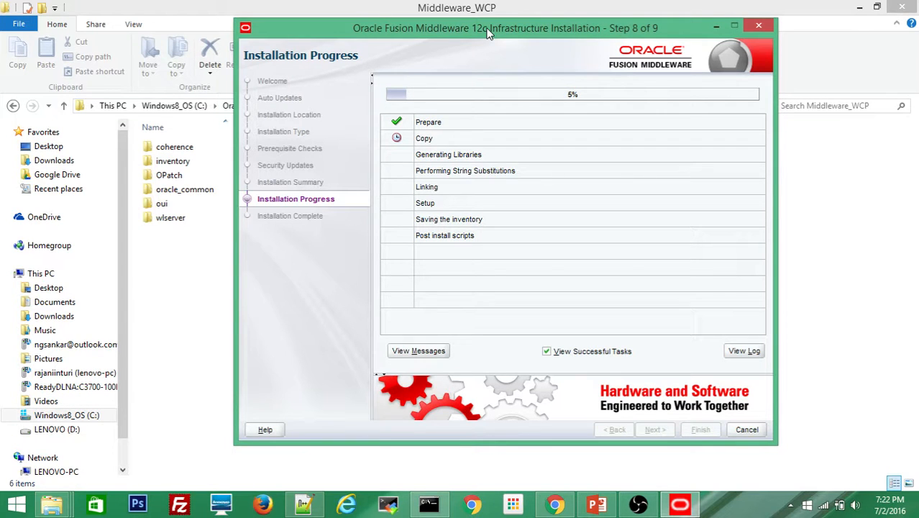
pyautogui.moveTo(487, 17); pyautogui.dragTo(468, 32)
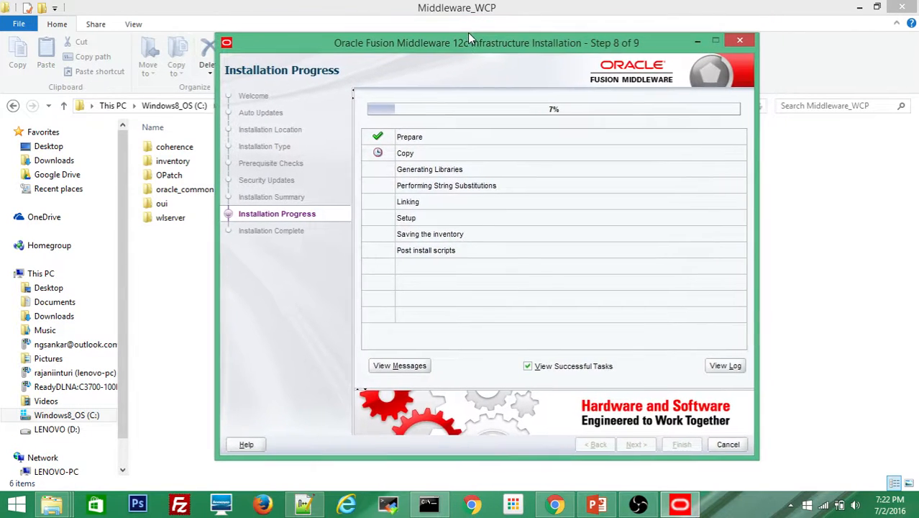
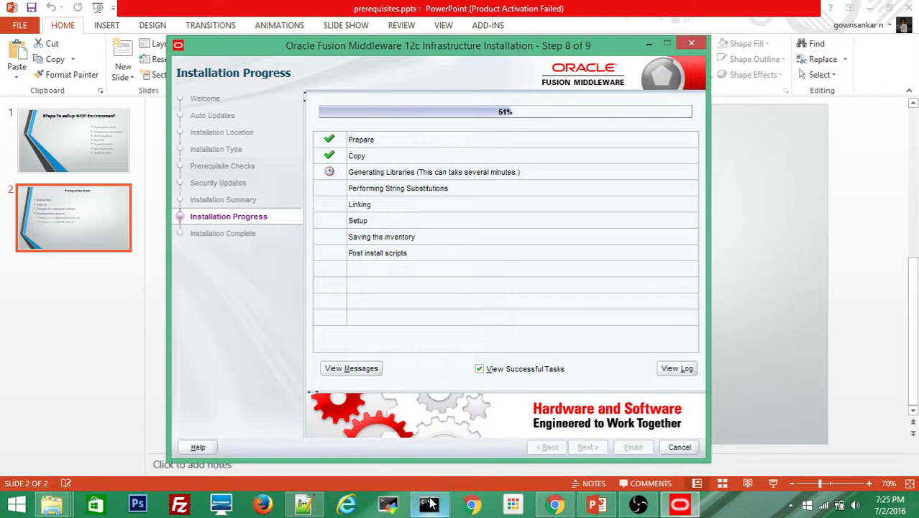
pyautogui.moveTo(430, 503)
pyautogui.moveTo(411, 458)
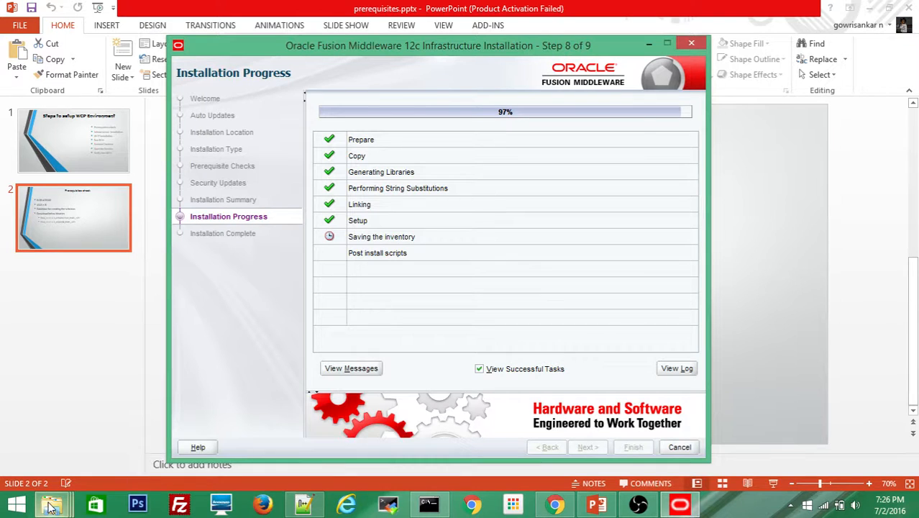
# Step: Examine the C:\Oracle\Middleware_WCP folder's path and contents, refresh the listing, and return to the installer's progress page
pyautogui.moveTo(50, 507)
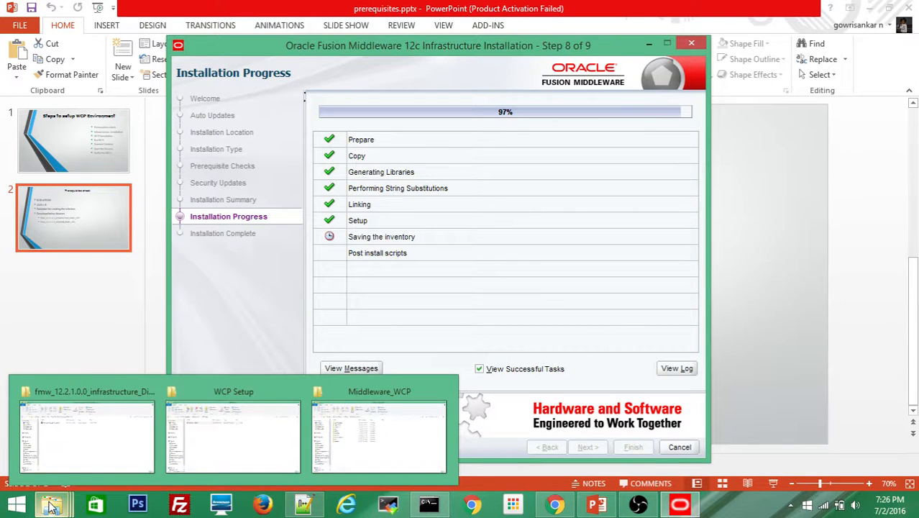
pyautogui.click(405, 429)
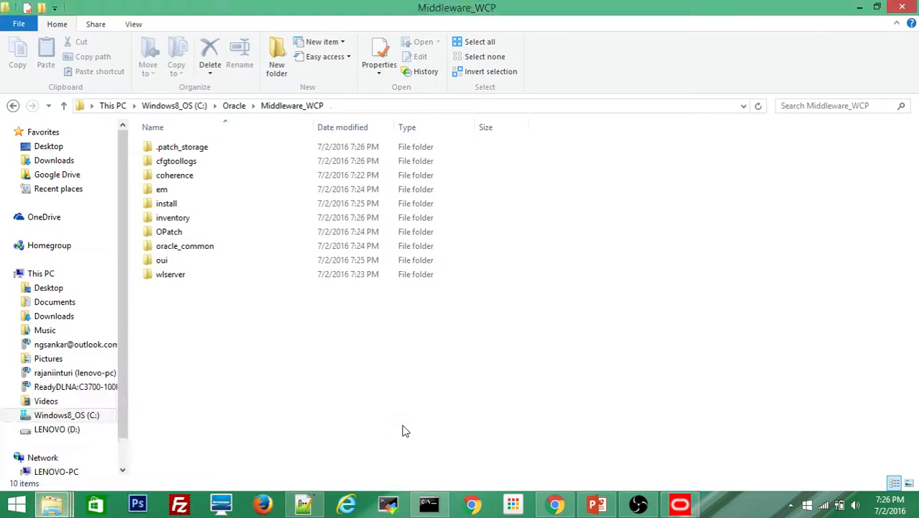
pyautogui.click(345, 106)
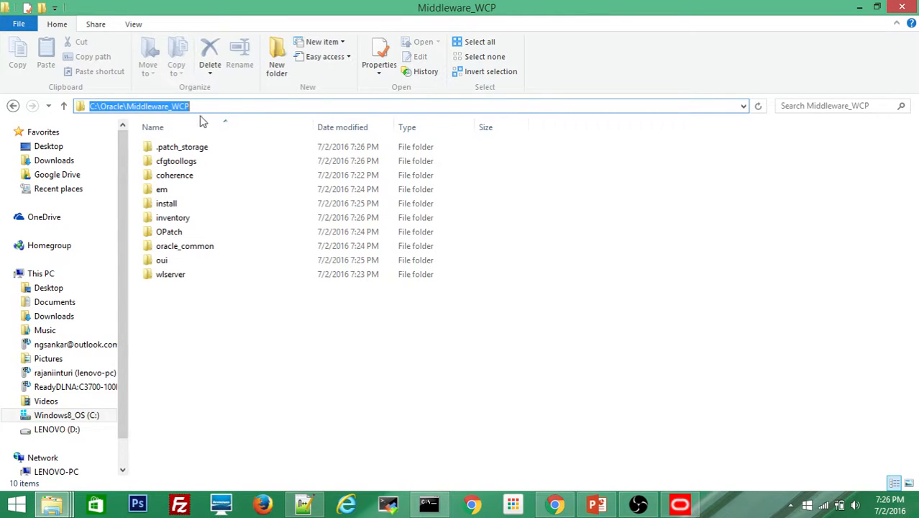
pyautogui.click(230, 402)
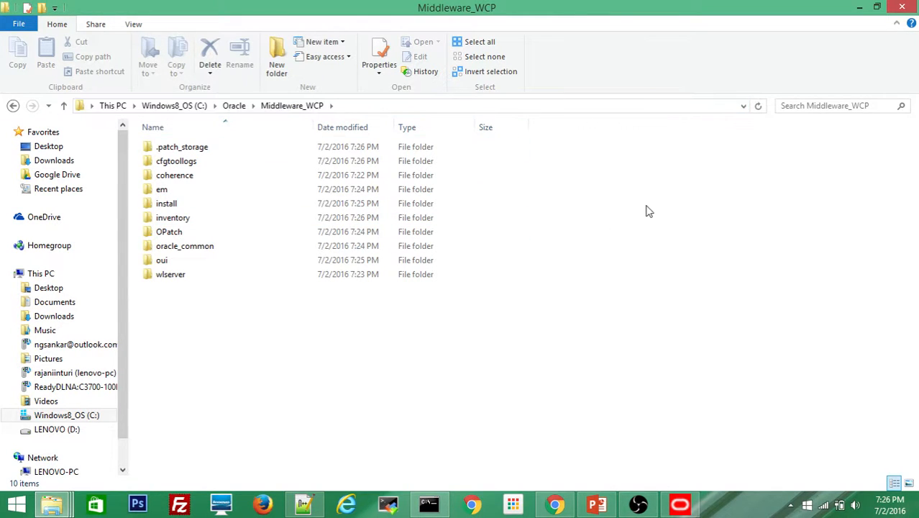
pyautogui.click(755, 111)
pyautogui.click(678, 505)
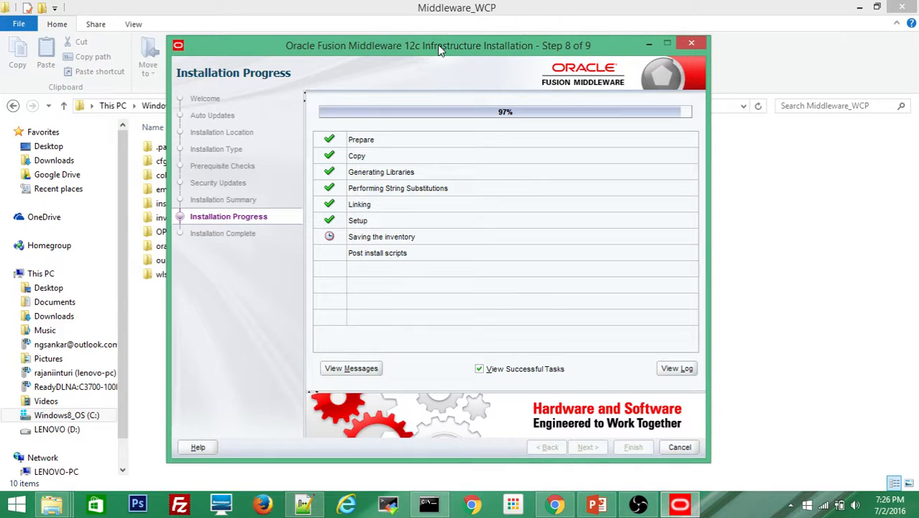
pyautogui.moveTo(437, 44); pyautogui.dragTo(435, 51)
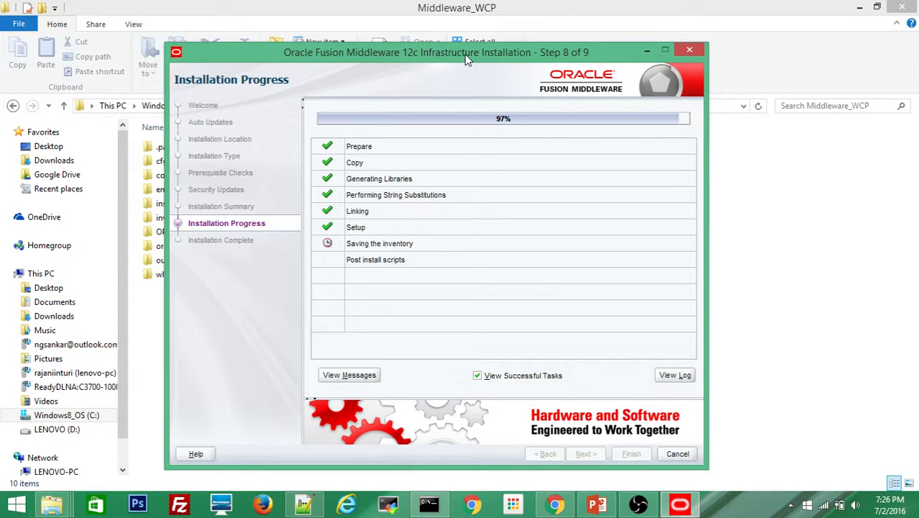
pyautogui.moveTo(468, 60)
pyautogui.mouseDown()
pyautogui.moveTo(456, 56)
pyautogui.moveTo(471, 60)
pyautogui.mouseUp()
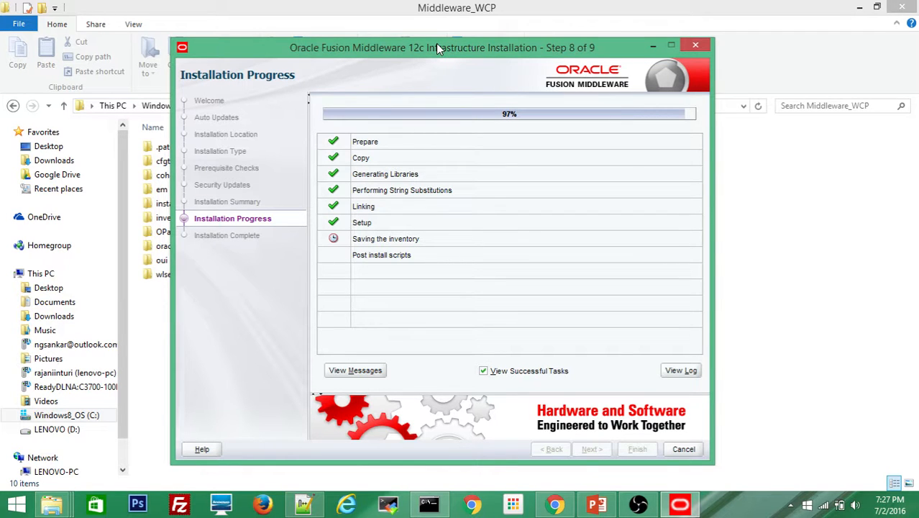
pyautogui.moveTo(429, 54); pyautogui.dragTo(264, 65)
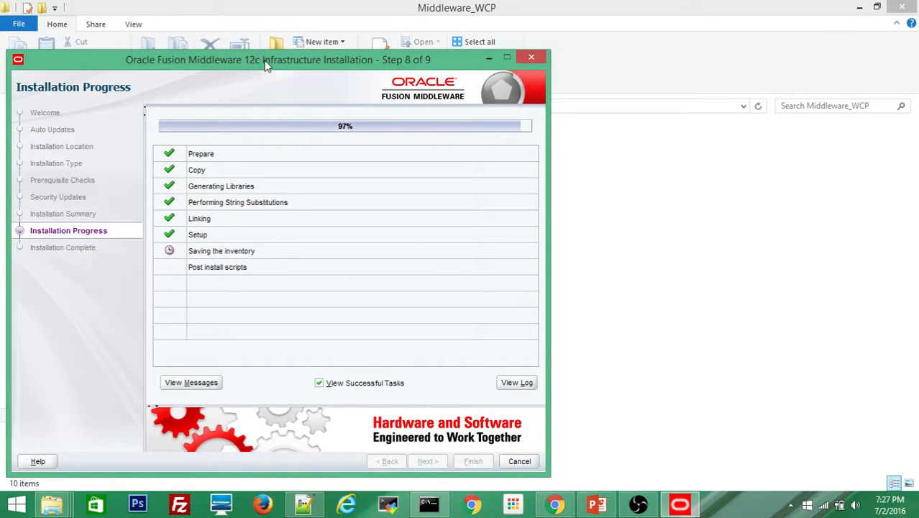
pyautogui.moveTo(266, 64); pyautogui.dragTo(334, 54)
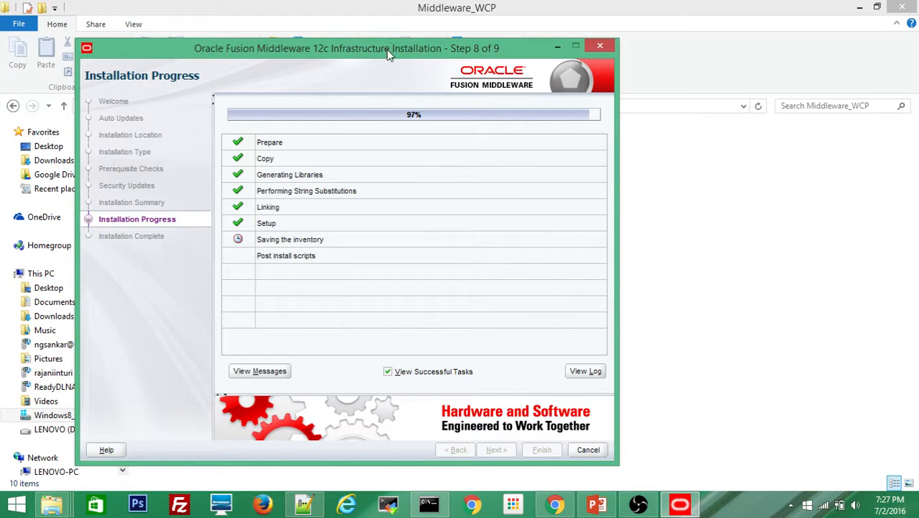
pyautogui.moveTo(388, 54); pyautogui.dragTo(433, 54)
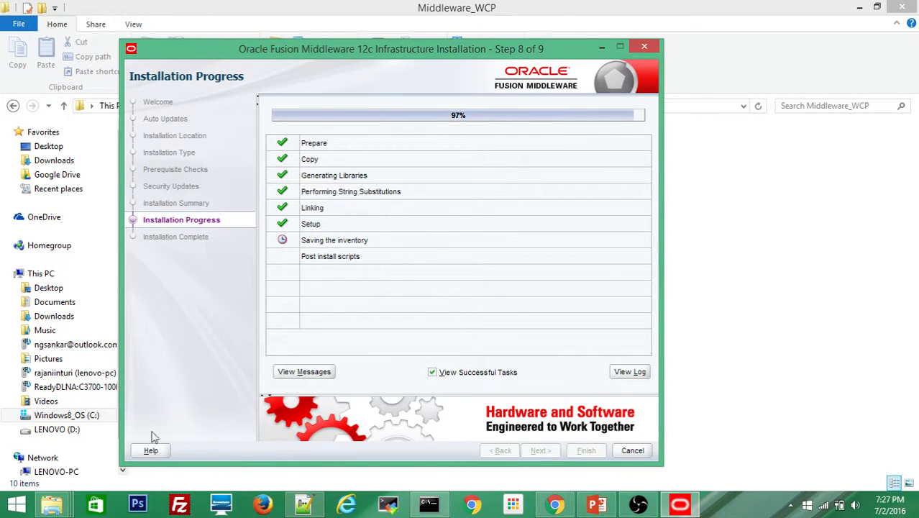
# Step: Check the Middleware_WCP folder again with a refreshed listing and switch back to the installer
pyautogui.moveTo(55, 509)
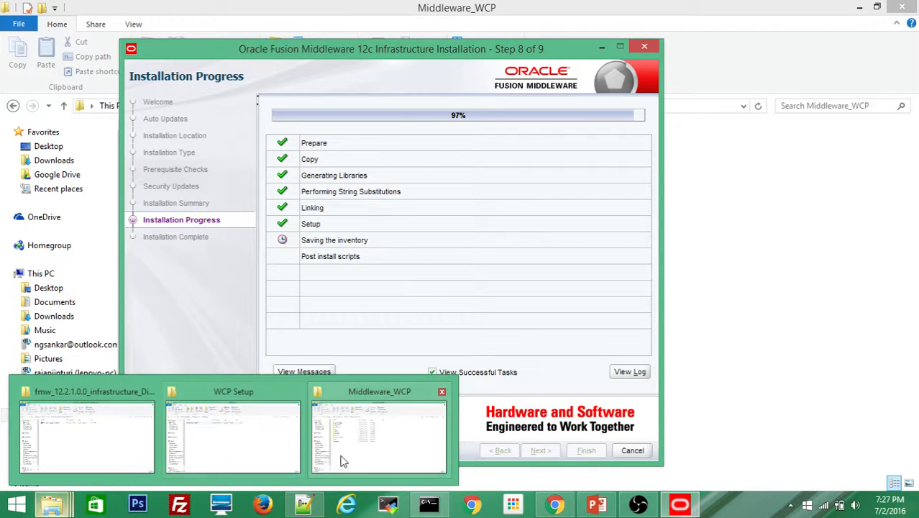
pyautogui.moveTo(356, 454)
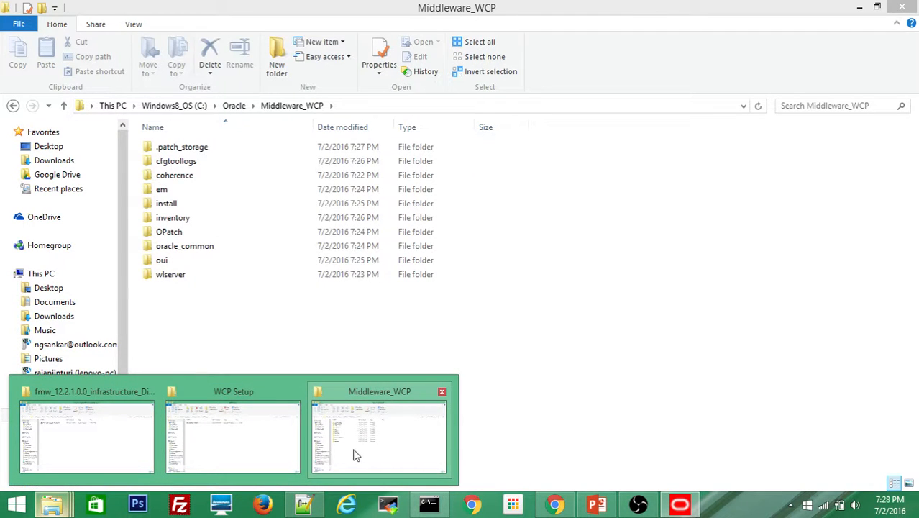
pyautogui.click(354, 453)
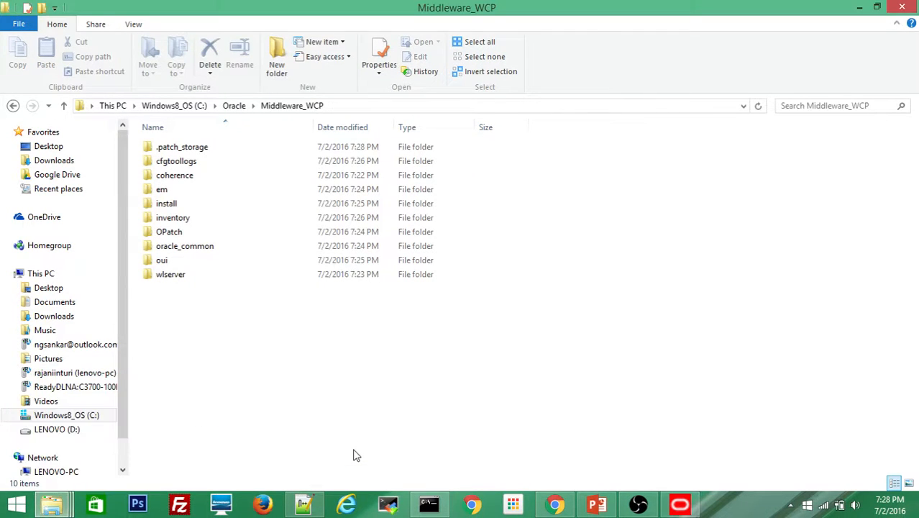
pyautogui.click(759, 106)
pyautogui.click(687, 507)
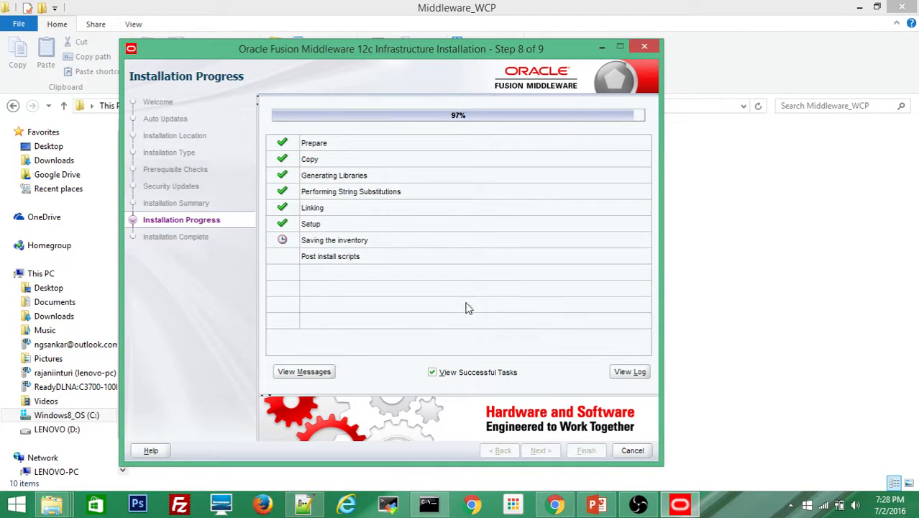
# Step: Examine the installation log from the latest entries back to the earliest, and close it
pyautogui.click(620, 372)
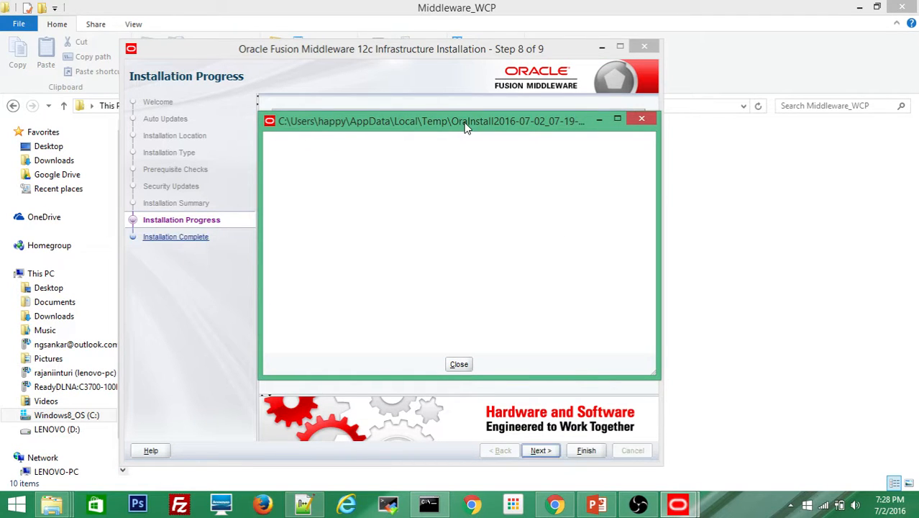
pyautogui.moveTo(464, 126)
pyautogui.mouseDown()
pyautogui.moveTo(478, 289)
pyautogui.moveTo(462, 135)
pyautogui.mouseUp()
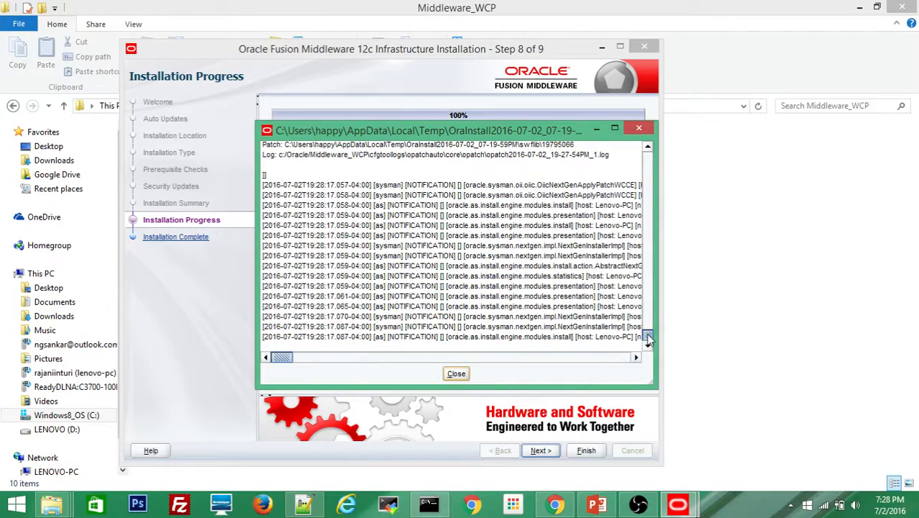
pyautogui.moveTo(648, 341); pyautogui.dragTo(649, 134)
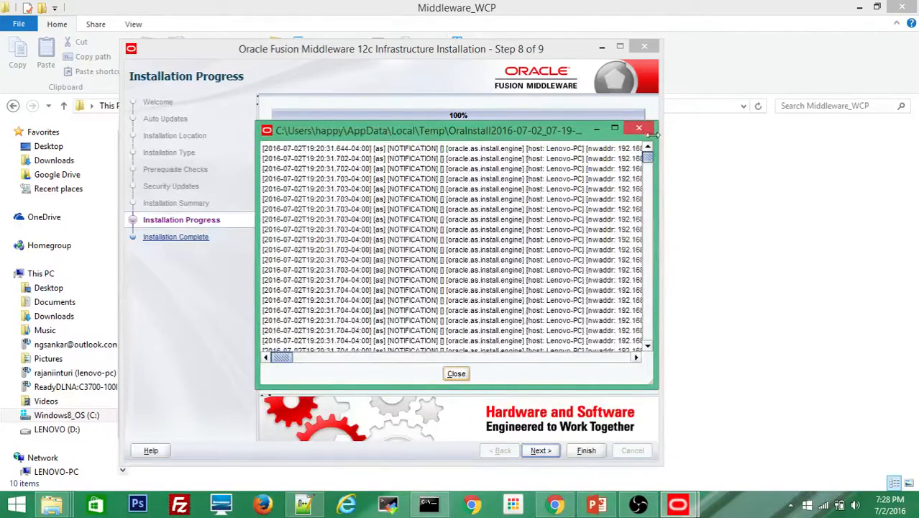
pyautogui.click(456, 374)
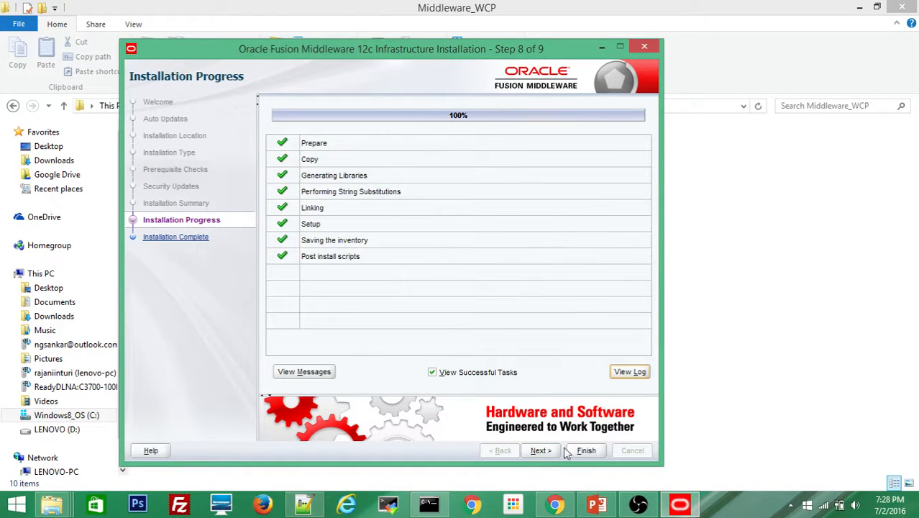
# Step: Continue to the Installation Complete page, review the Oracle Home location and installed feature sets, and finish the installer
pyautogui.click(541, 451)
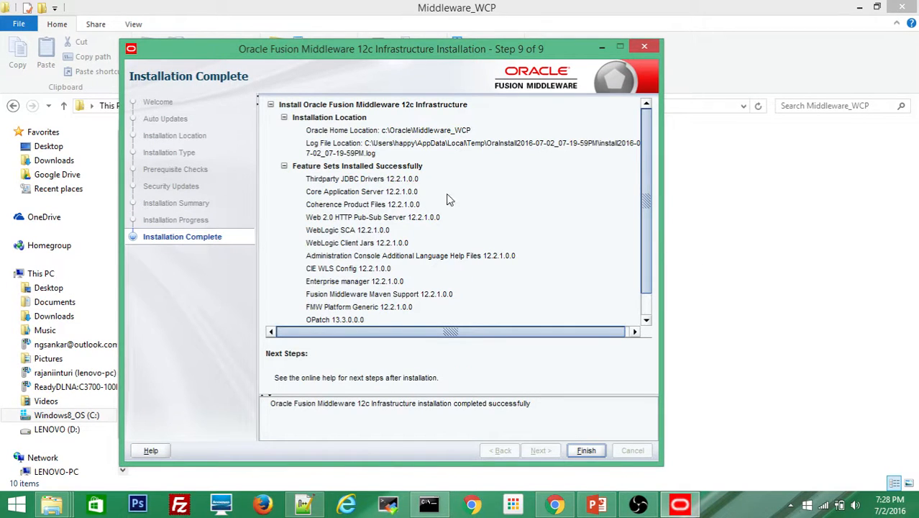
pyautogui.click(387, 132)
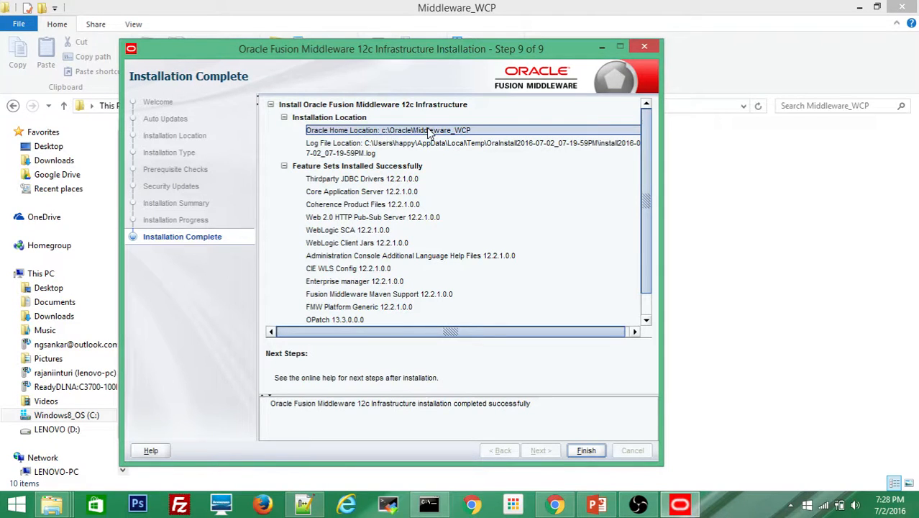
pyautogui.click(492, 219)
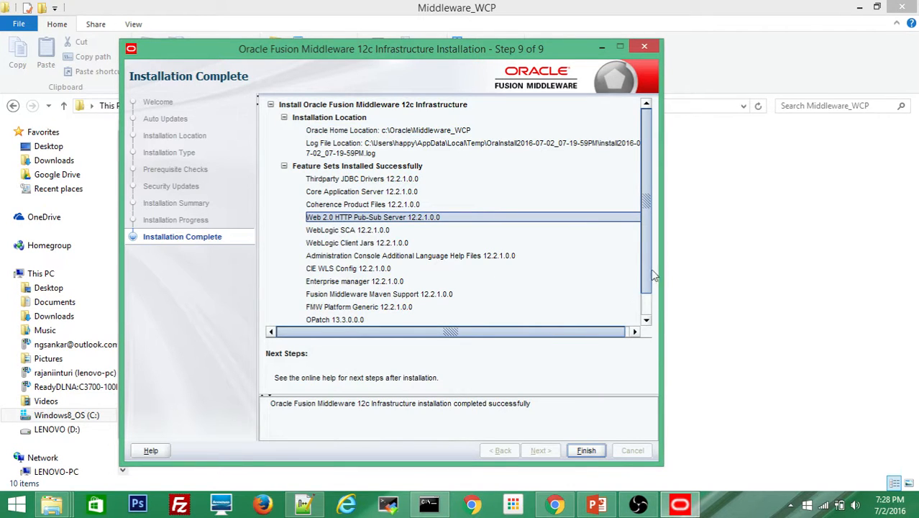
pyautogui.click(586, 450)
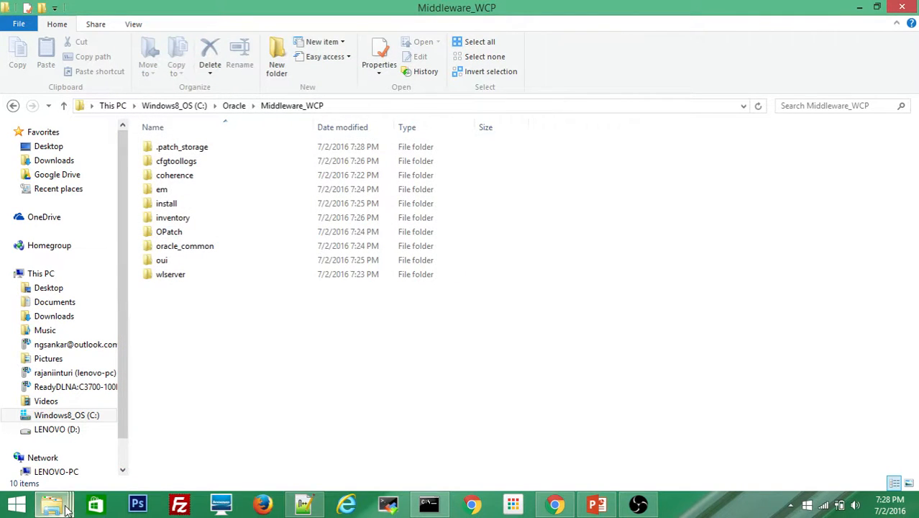
# Step: Locate the fmw_12.2.1.0.0_wcportal_Disk1_1of1 folder inside the 12c software folder in File Explorer
pyautogui.moveTo(72, 506)
pyautogui.click(85, 466)
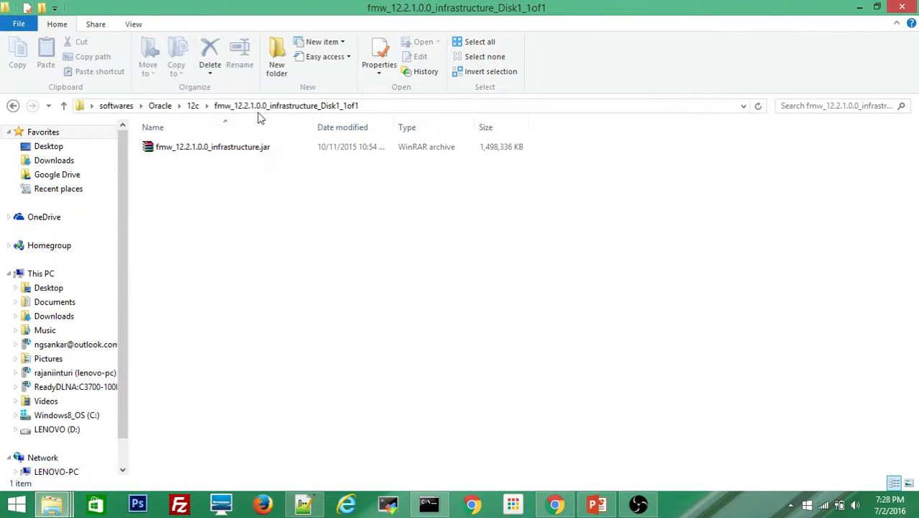
pyautogui.click(200, 108)
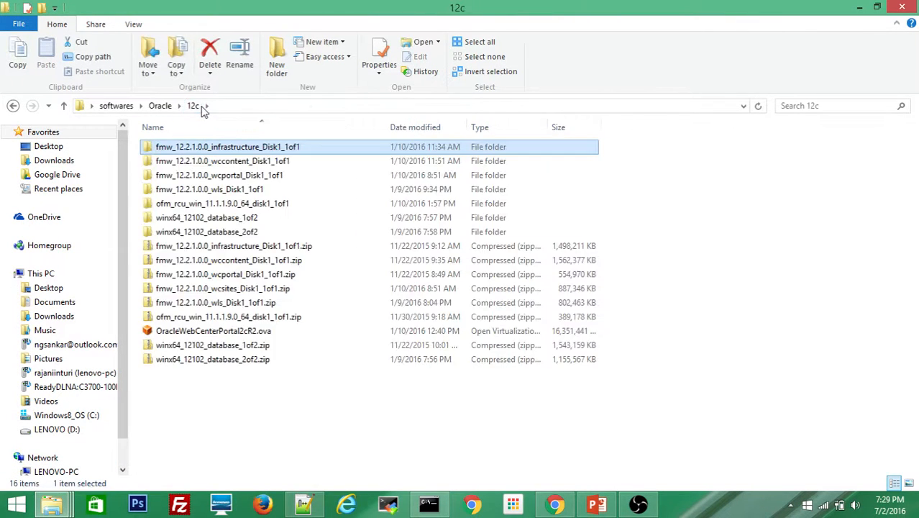
pyautogui.click(244, 177)
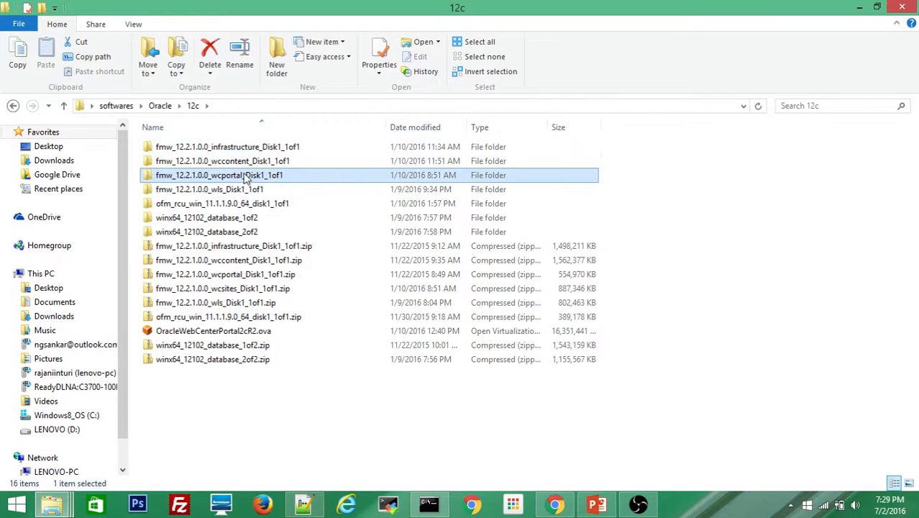
# Step: Switch to the administrator Command Prompt, clear its screen, and go up one directory to the 12c folder with cd ../
pyautogui.click(435, 503)
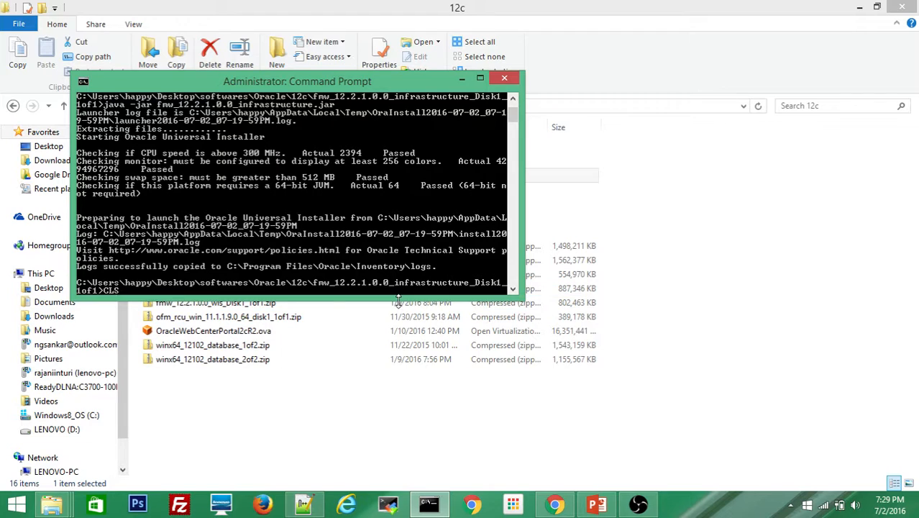
pyautogui.write('C')
pyautogui.press('Return')
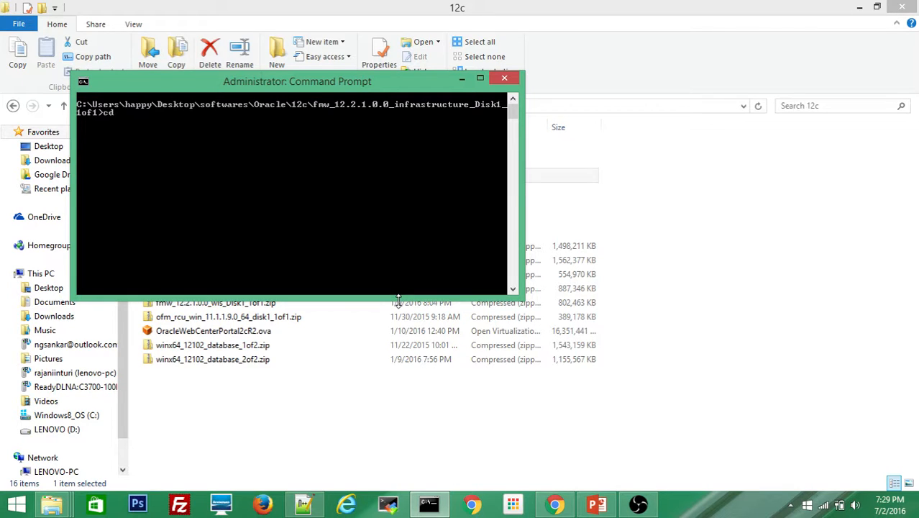
pyautogui.write('cd ../')
pyautogui.press('Return')
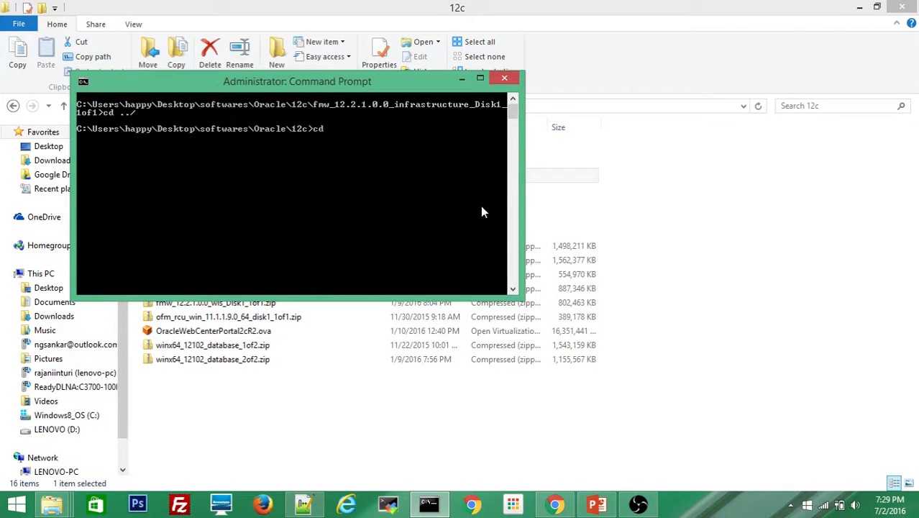
# Step: Change into the fmw_12.2.1.0.0_wcportal_Disk1_1of1 directory and list its contents with dir
pyautogui.write('cd fmw')
pyautogui.press('Tab')
pyautogui.press('Tab')
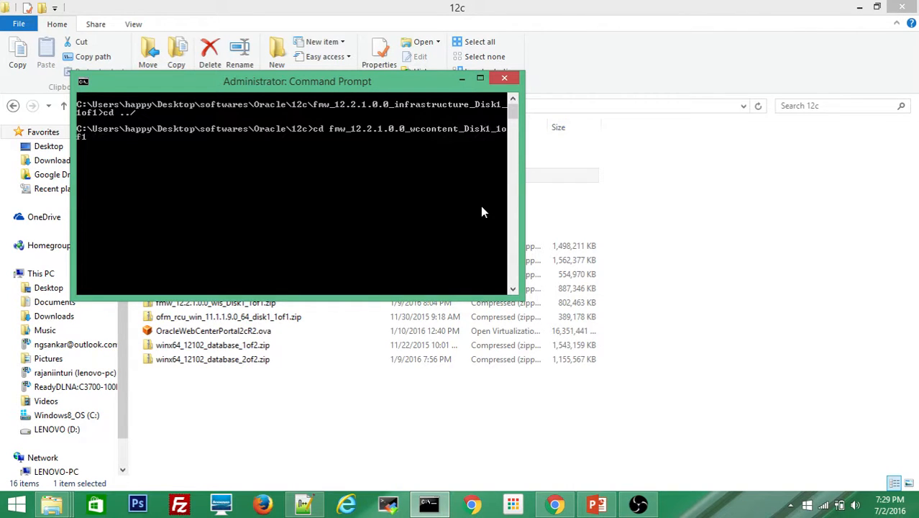
pyautogui.press('Tab')
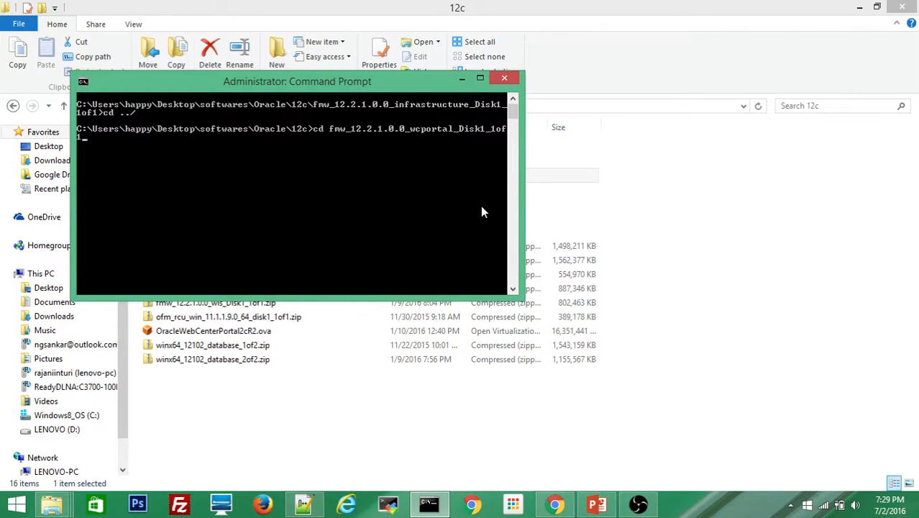
pyautogui.press('Return')
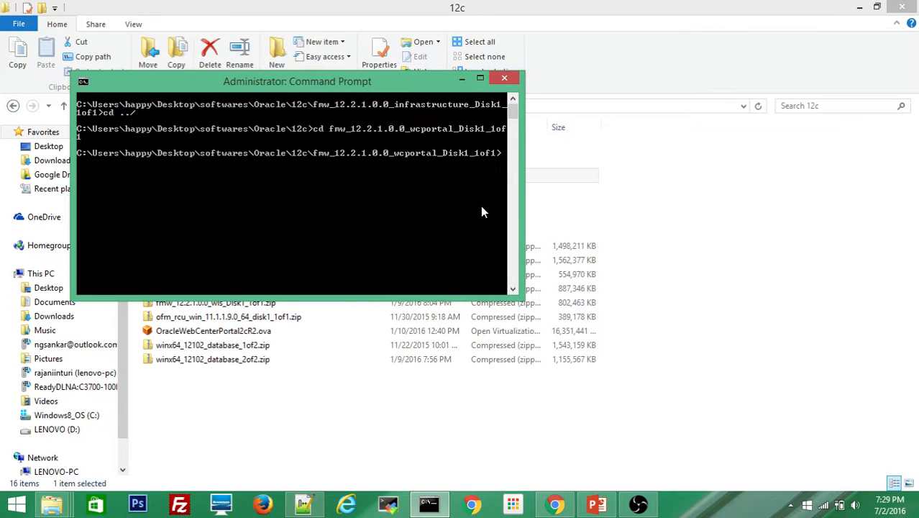
pyautogui.write('dir')
pyautogui.press('Return')
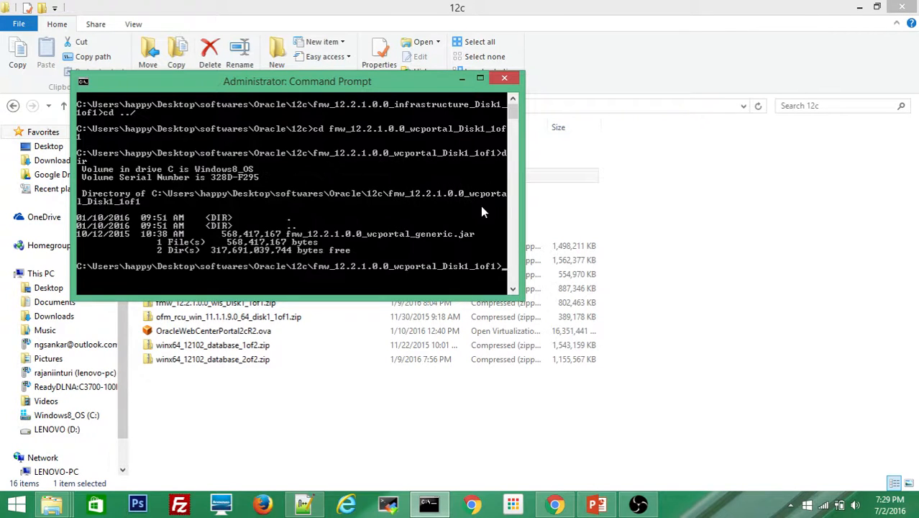
# Step: Launch the WebCenter Portal installer by running java -jar fmw_12.2.1.0.0_wcportal_generic.jar
pyautogui.write('java -jar fmw')
pyautogui.press('Tab')
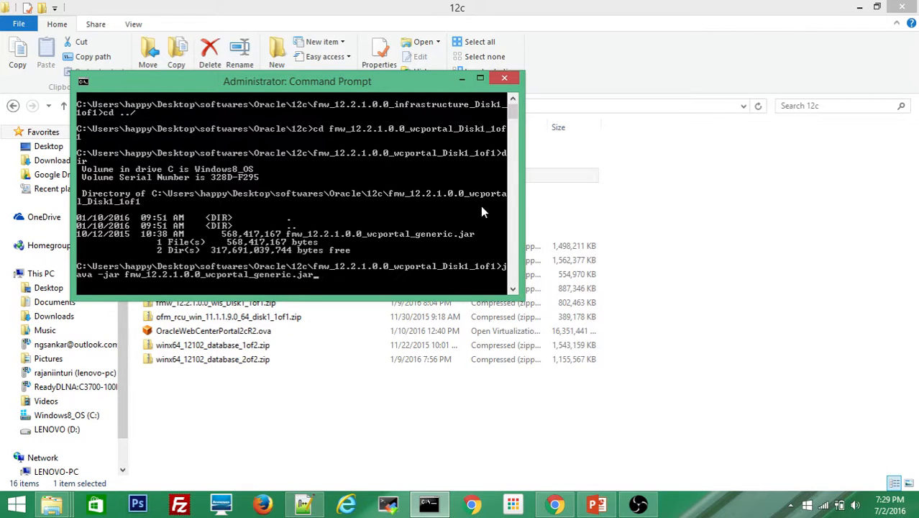
pyautogui.press('Return')
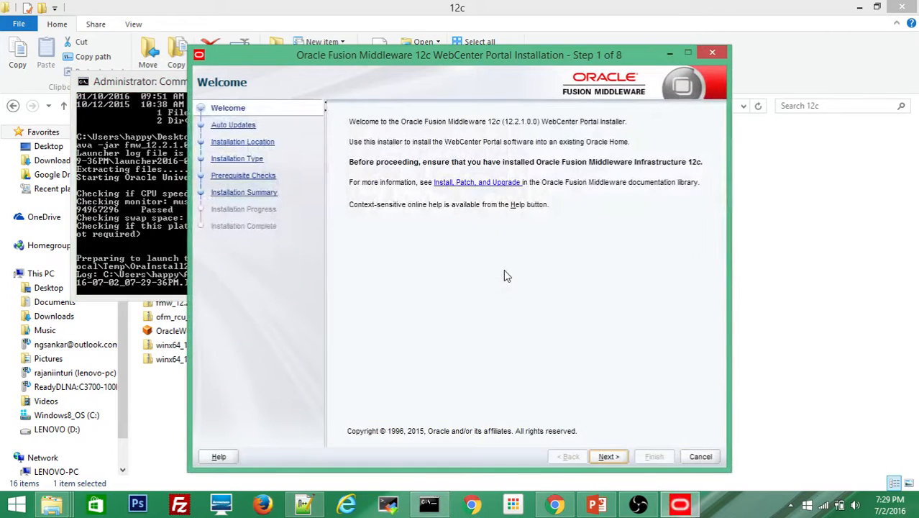
# Step: Proceed with Skip Auto Updates and choose c:\Oracle\Middleware_WCP as the Oracle Home for the installation
pyautogui.click(607, 457)
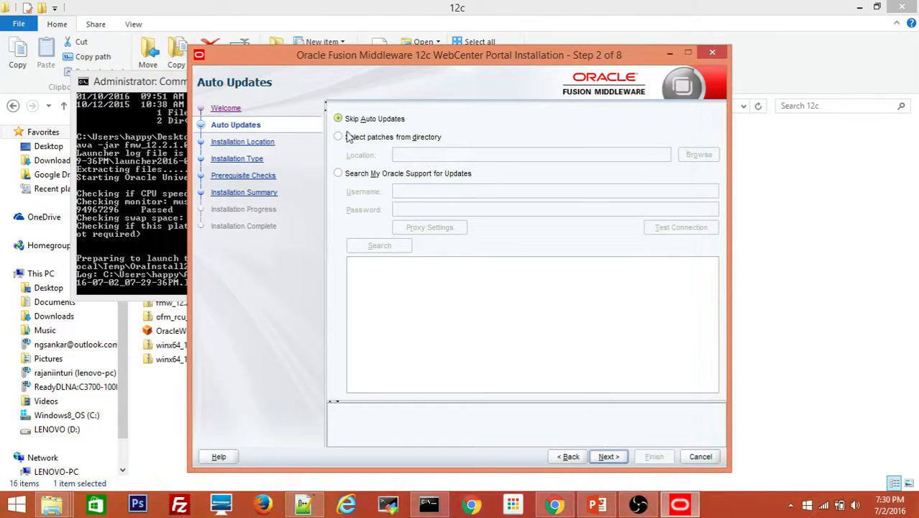
pyautogui.click(608, 458)
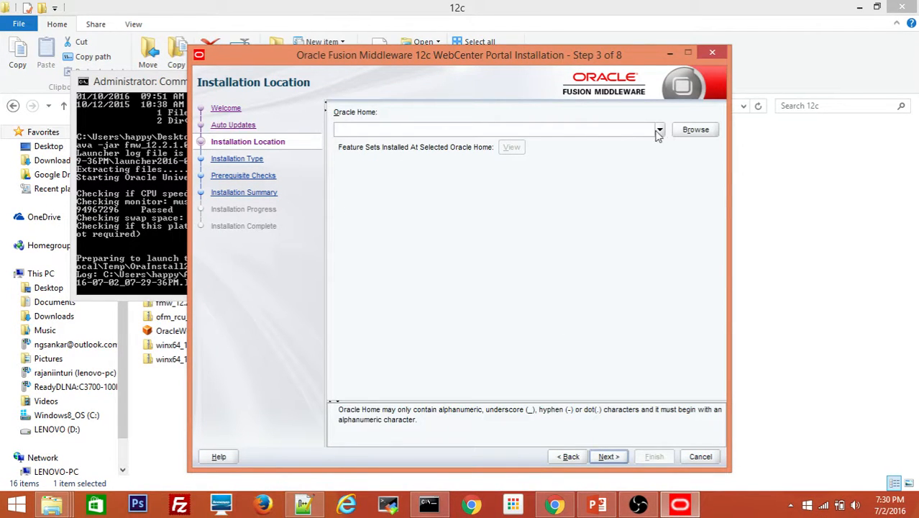
pyautogui.click(659, 130)
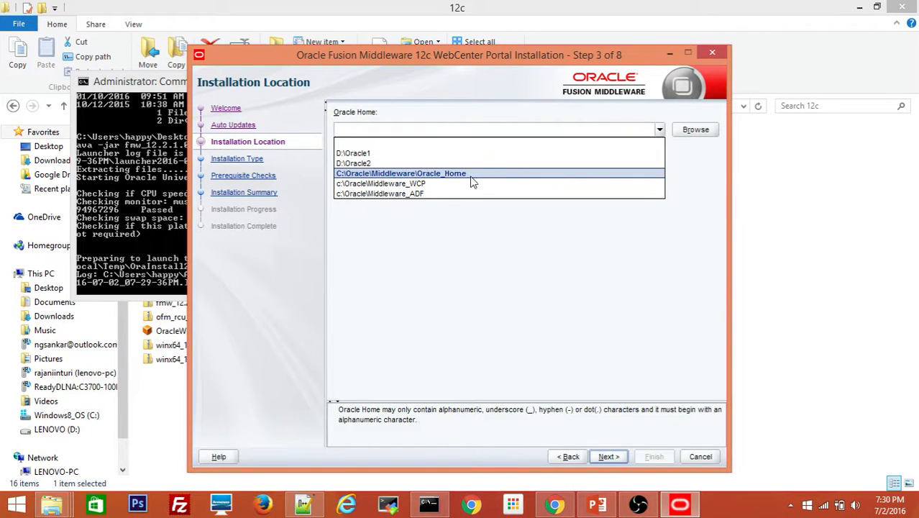
pyautogui.click(430, 183)
pyautogui.click(431, 132)
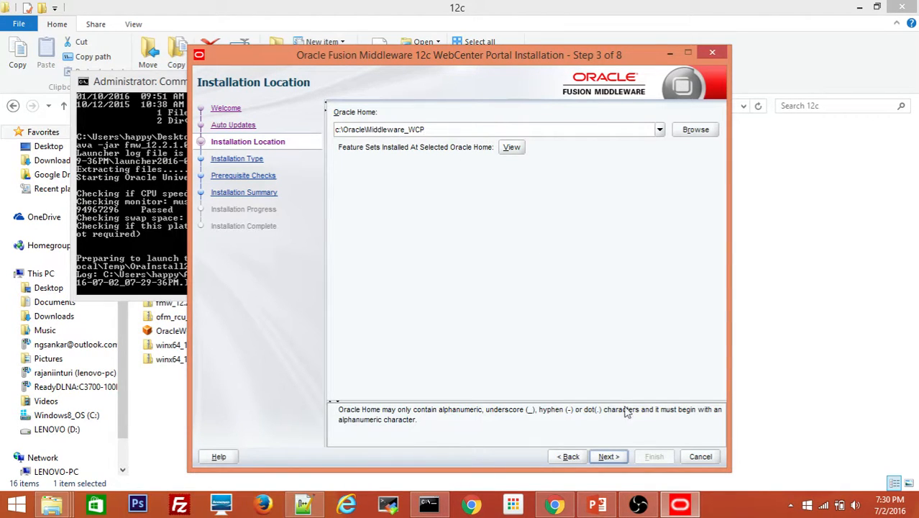
pyautogui.click(613, 458)
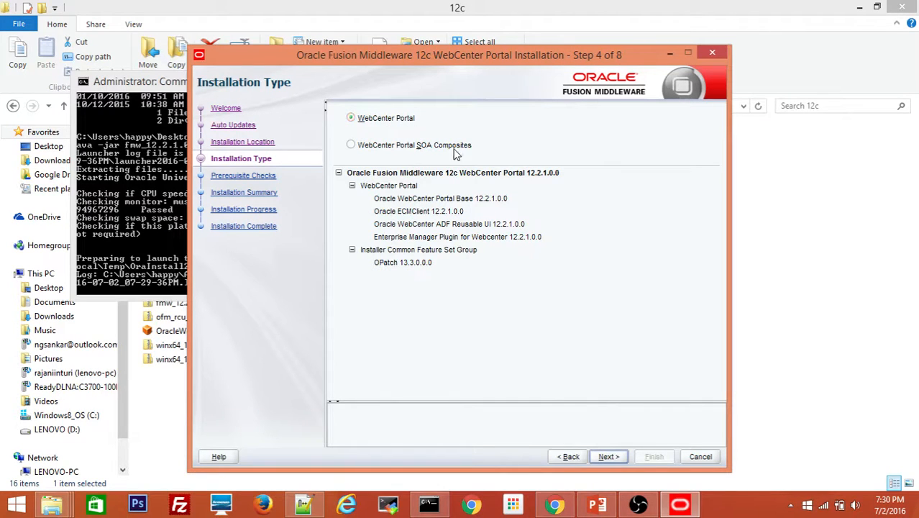
# Step: Install with the WebCenter Portal installation type, continuing through the prerequisite checks and summary, and finish the installer
pyautogui.click(609, 457)
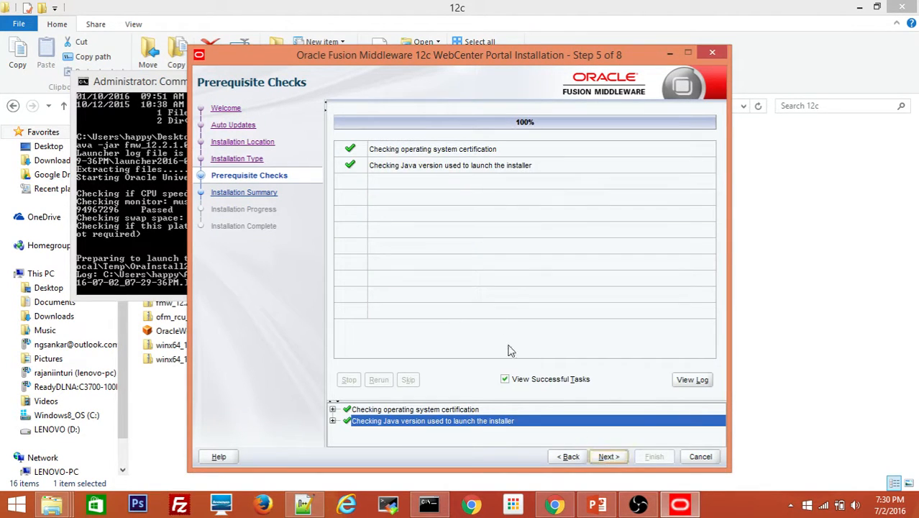
pyautogui.click(606, 458)
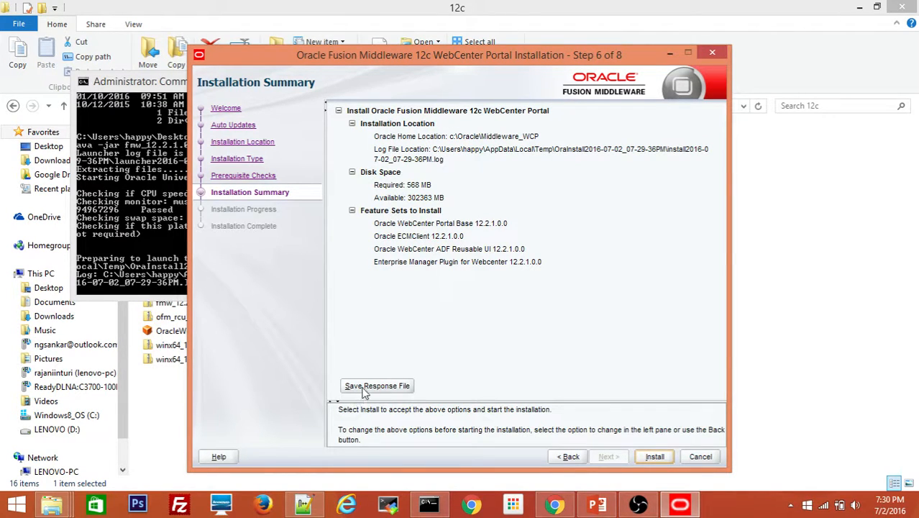
pyautogui.click(649, 453)
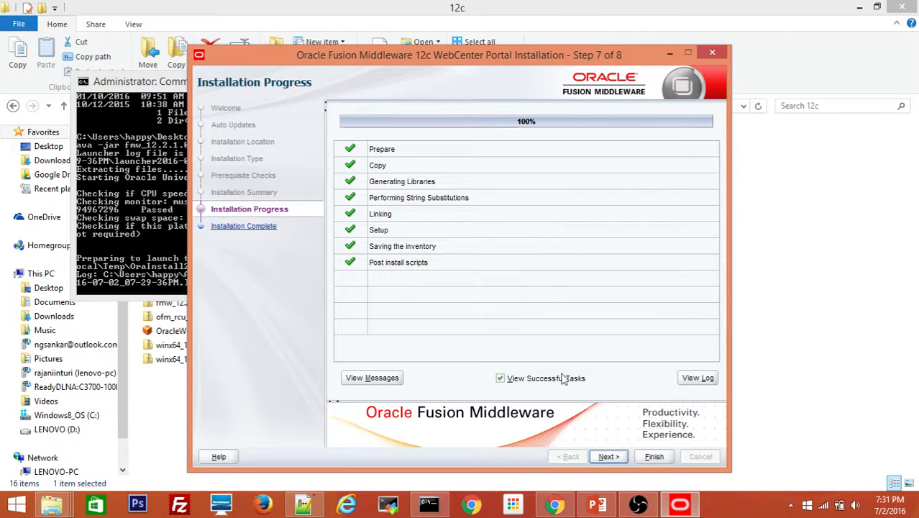
pyautogui.click(604, 458)
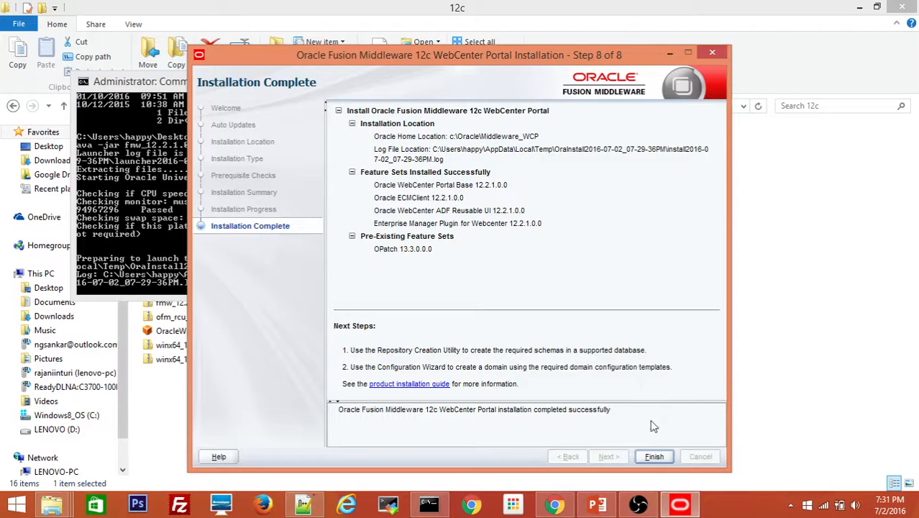
pyautogui.click(655, 457)
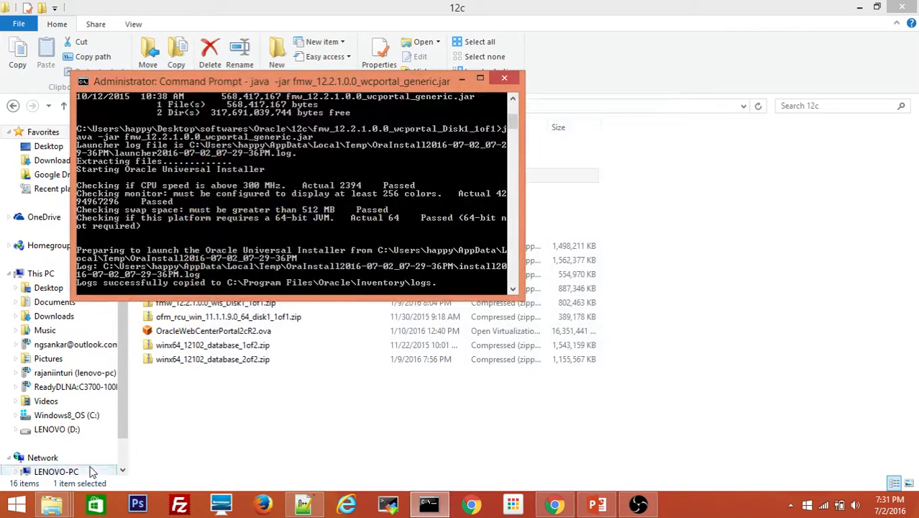
# Step: Check the wcportal folder inside Middleware_WCP in File Explorer, and review the "Steps to setup WCP Environment" slide in PowerPoint
pyautogui.moveTo(52, 504)
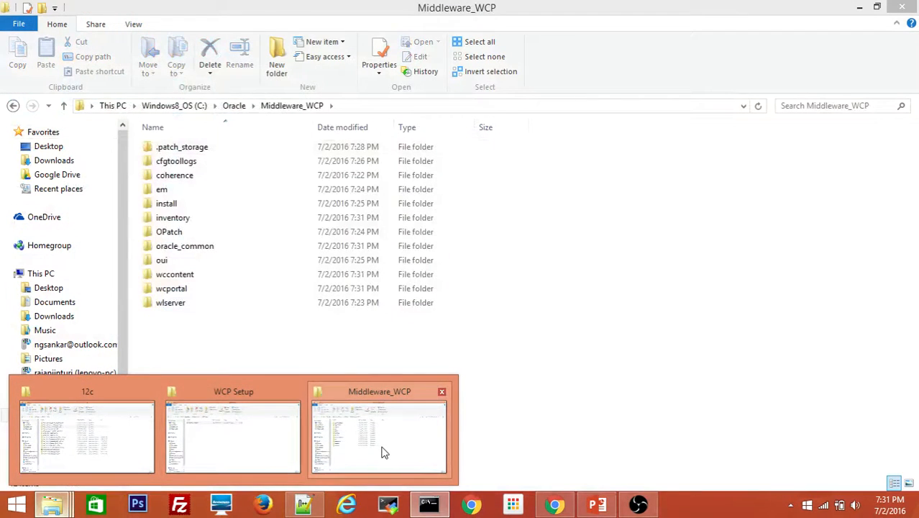
pyautogui.click(381, 451)
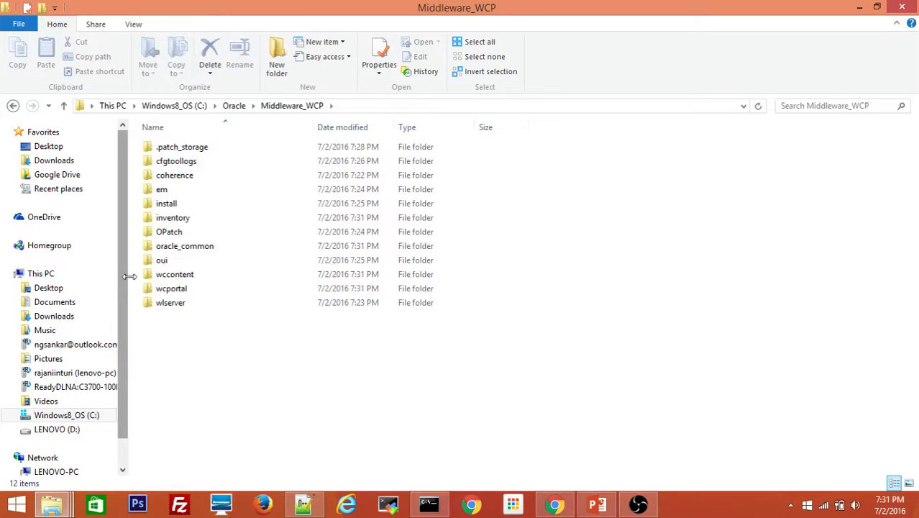
pyautogui.click(173, 291)
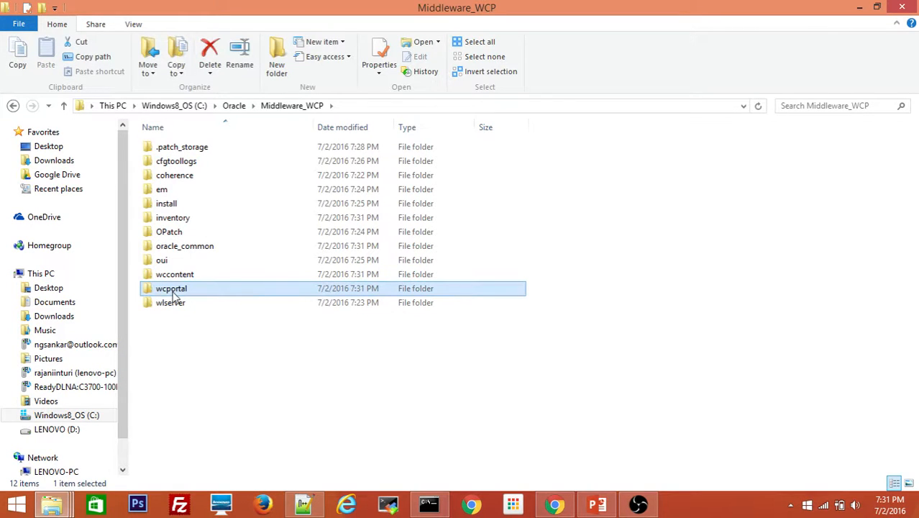
pyautogui.click(220, 413)
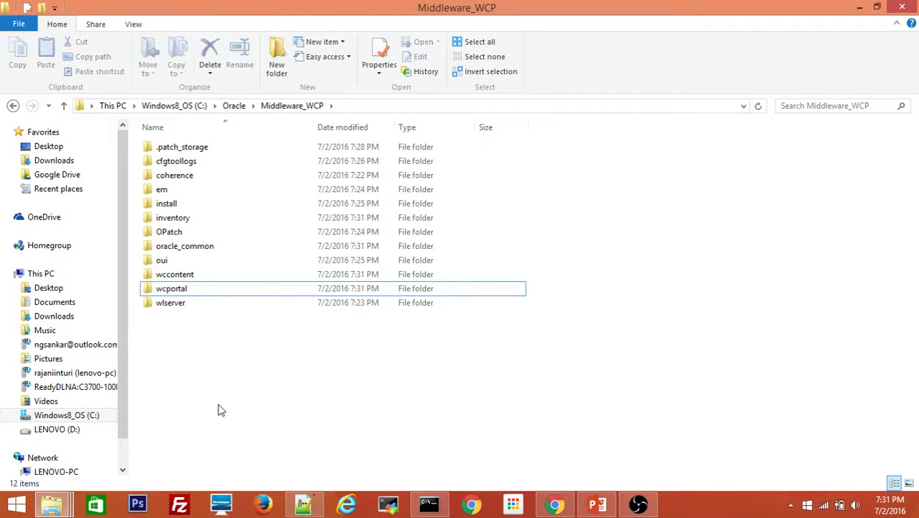
pyautogui.click(597, 506)
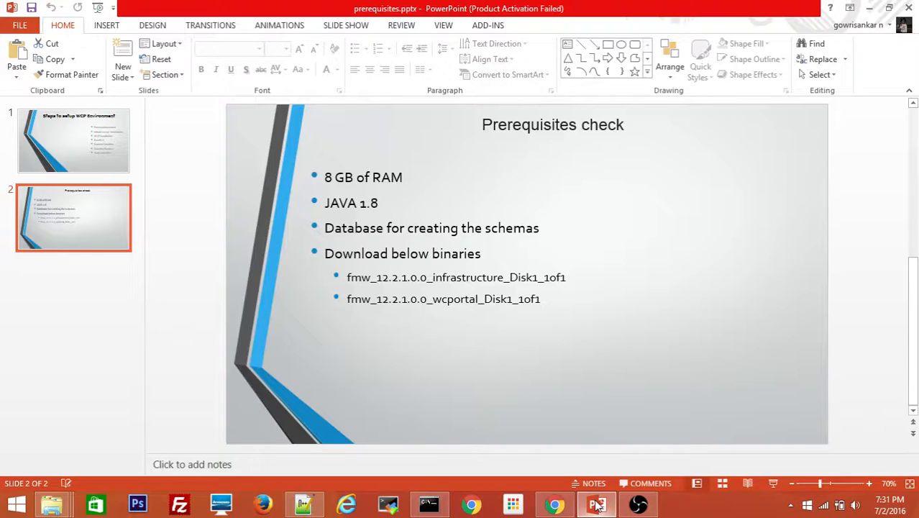
pyautogui.click(102, 140)
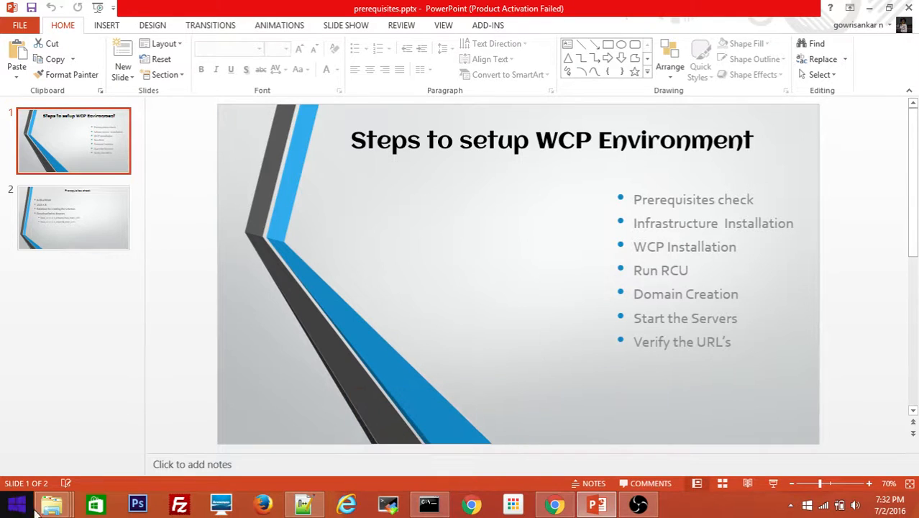
# Step: Return to the Middleware_WCP folder in File Explorer and open its oracle_common\bin subfolder
pyautogui.moveTo(56, 509)
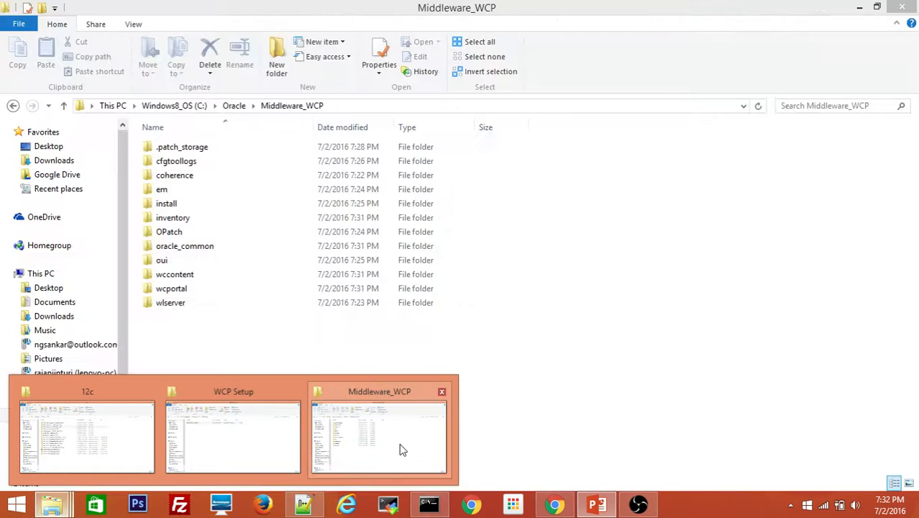
pyautogui.click(401, 448)
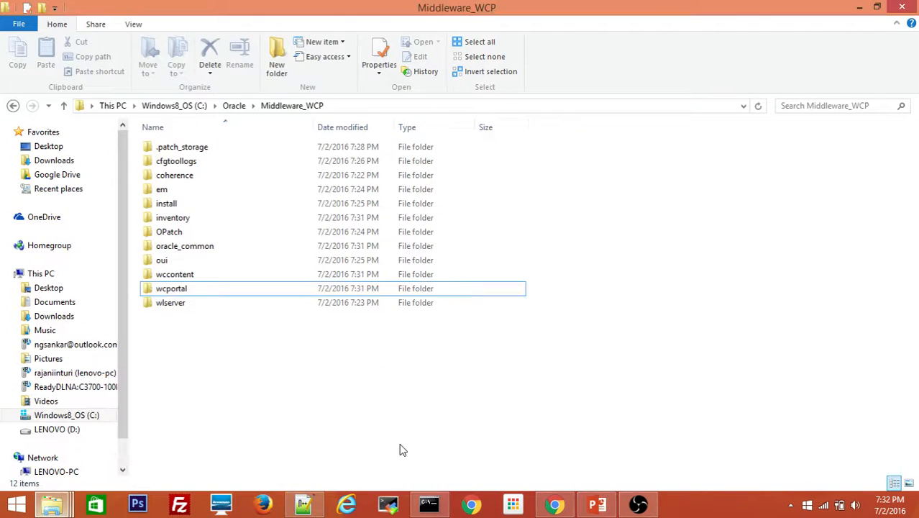
pyautogui.click(196, 248)
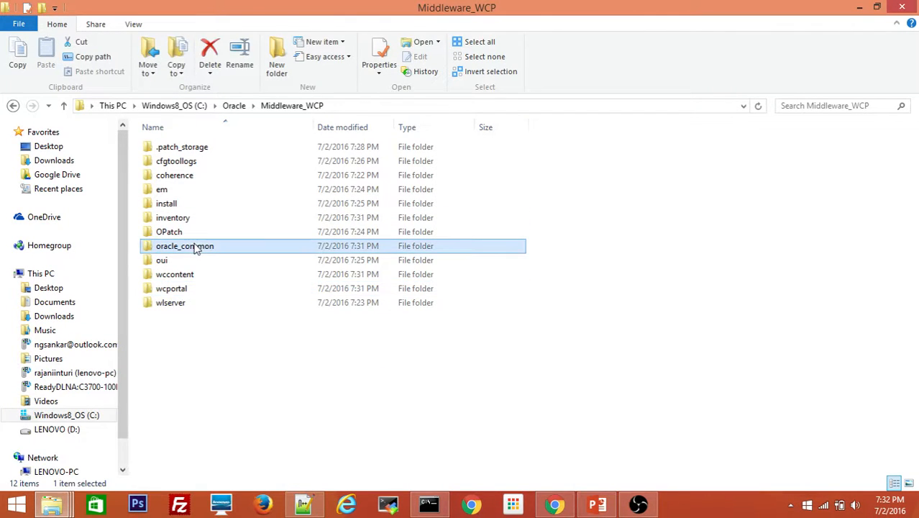
pyautogui.click(340, 104)
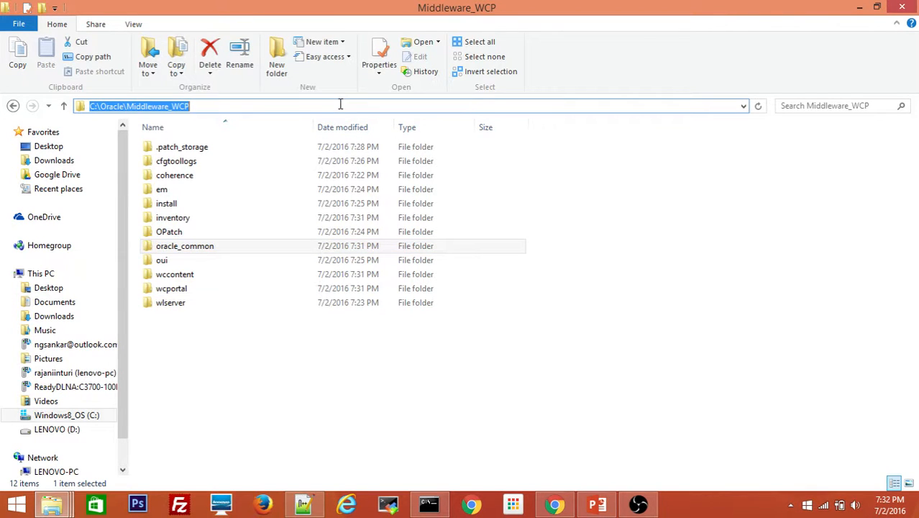
pyautogui.doubleClick(190, 251)
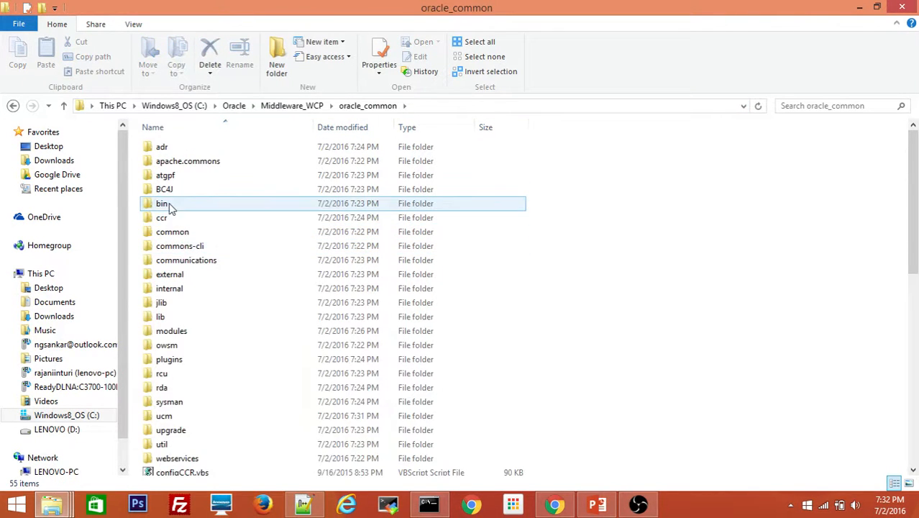
pyautogui.doubleClick(170, 207)
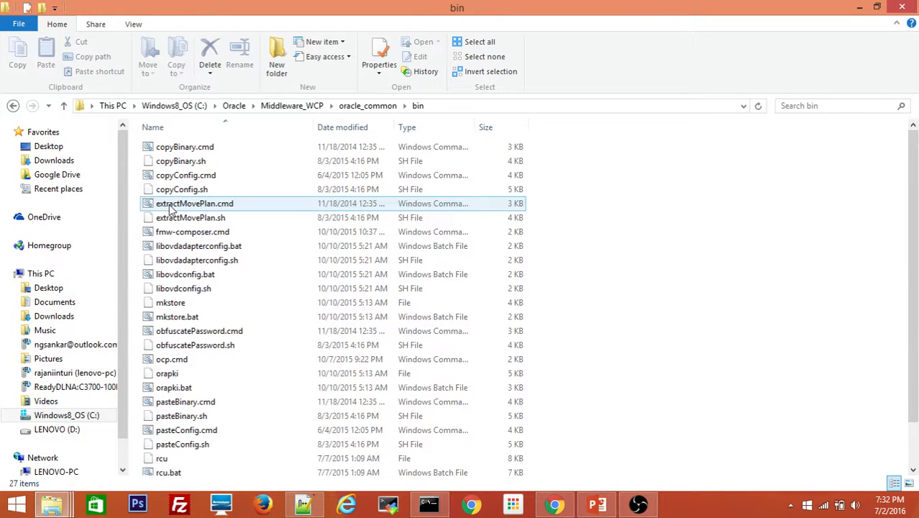
# Step: Locate rcu.bat in the bin folder and run it as administrator to start the Repository Creation Utility
pyautogui.click(171, 206)
pyautogui.click(161, 458)
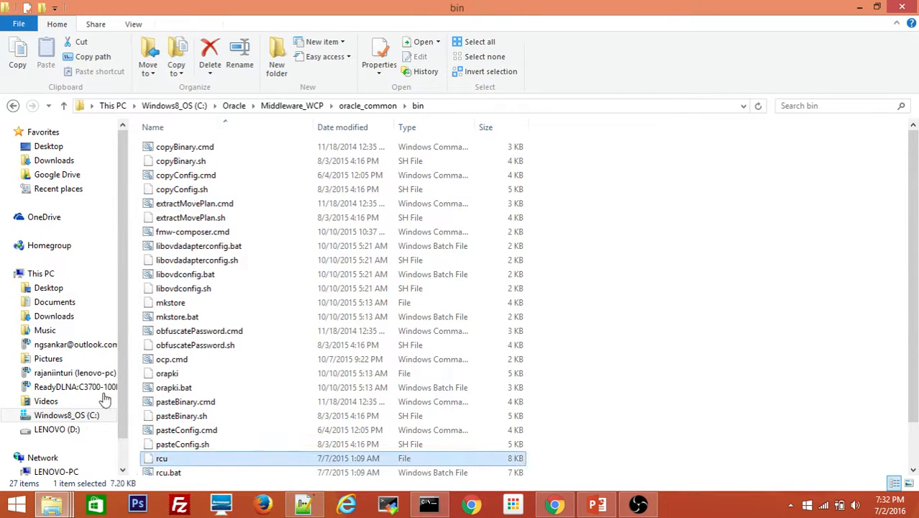
pyautogui.click(162, 477)
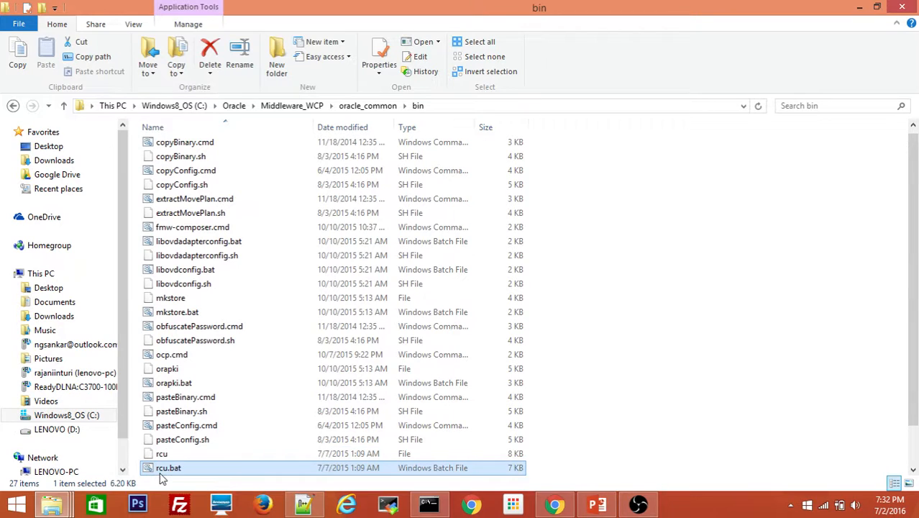
pyautogui.click(509, 108)
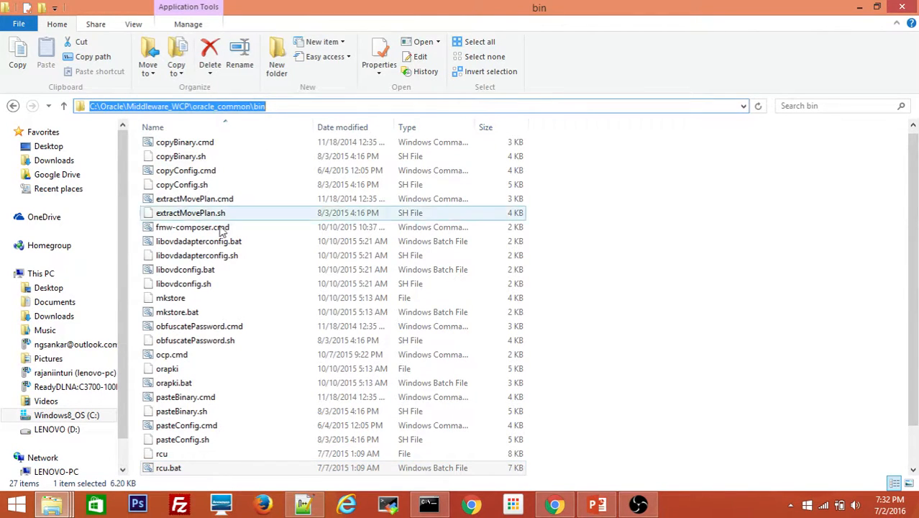
pyautogui.click(180, 468)
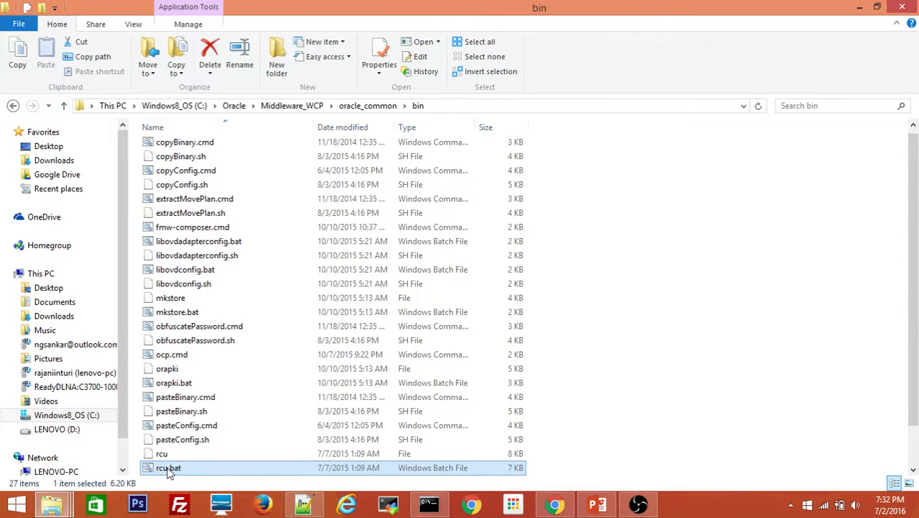
pyautogui.rightClick(170, 468)
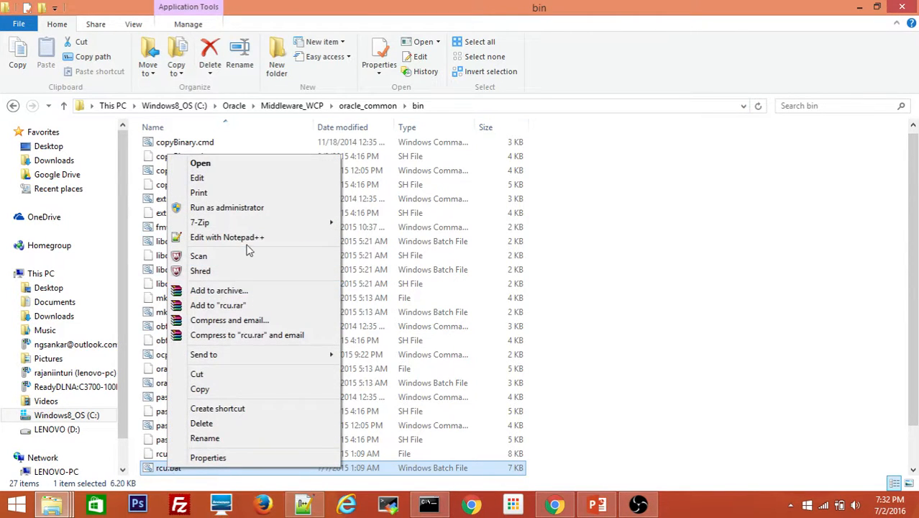
pyautogui.click(240, 207)
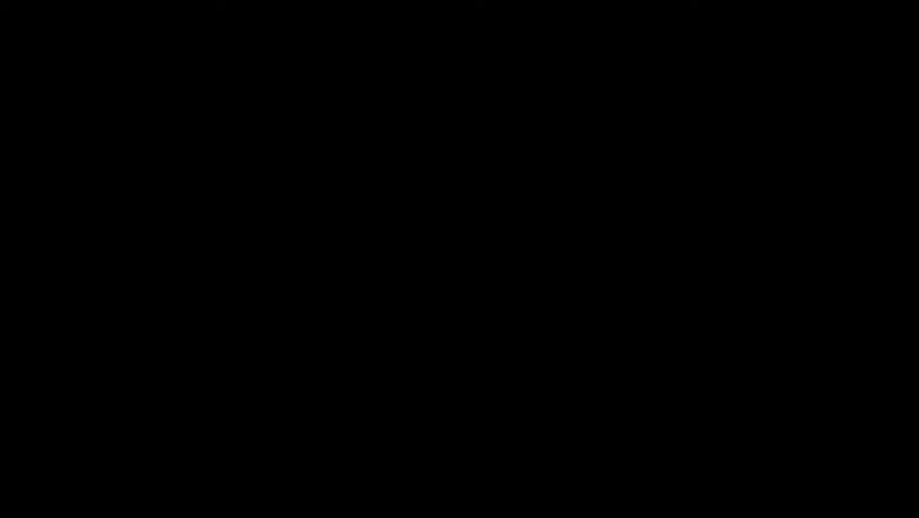
pyautogui.click(516, 270)
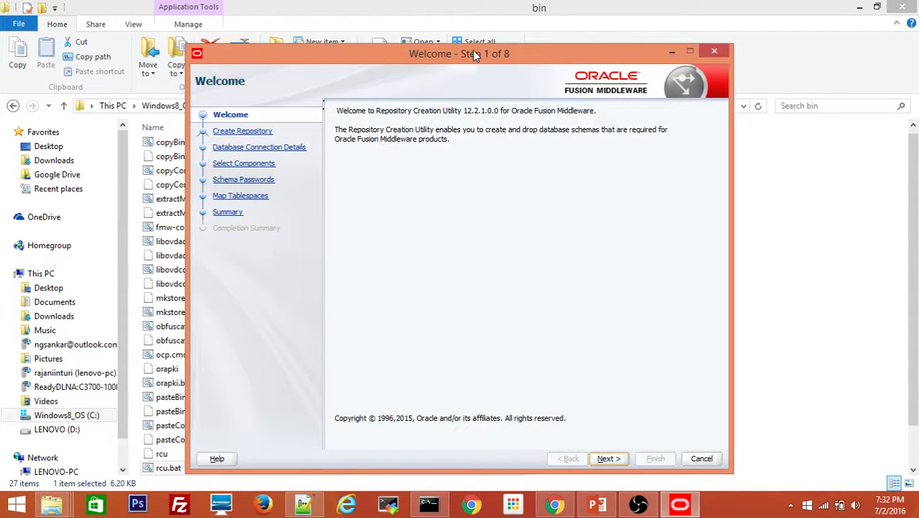
# Step: Continue past the welcome page and proceed with Create Repository using System Load and Product Load
pyautogui.moveTo(474, 55); pyautogui.dragTo(471, 42)
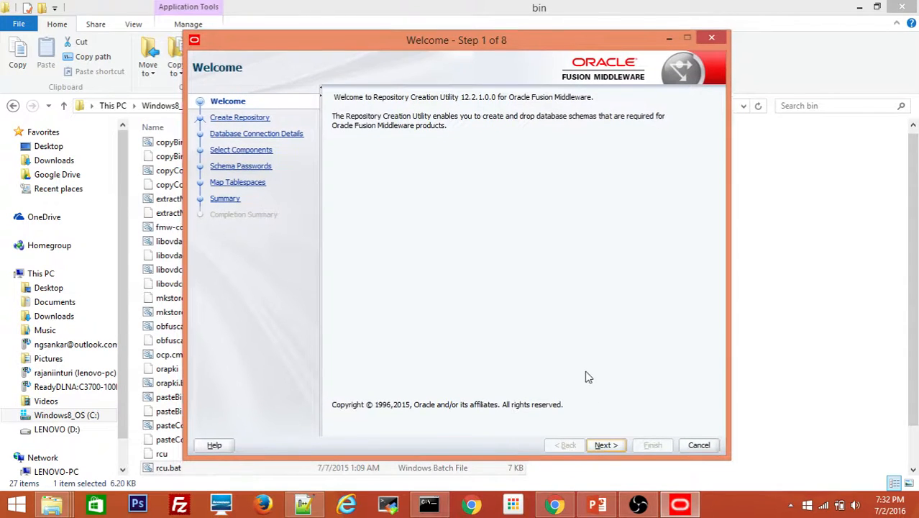
pyautogui.click(603, 446)
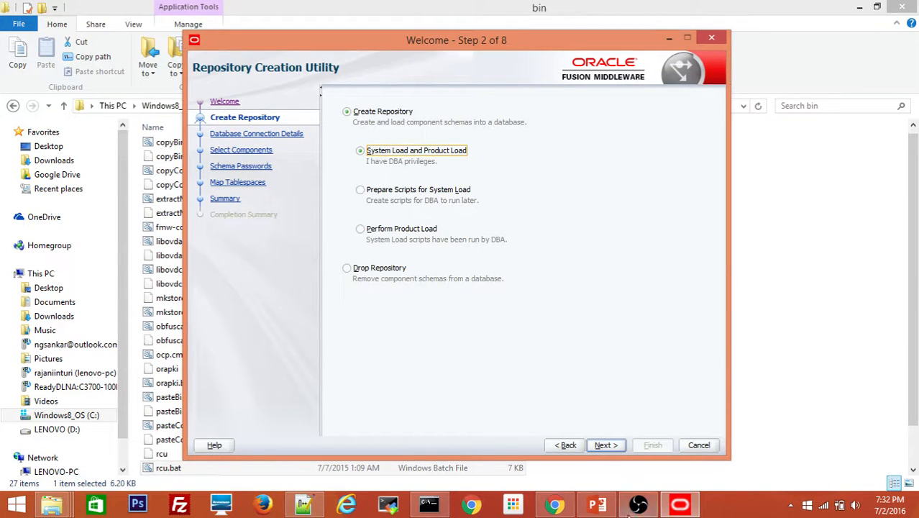
pyautogui.click(603, 446)
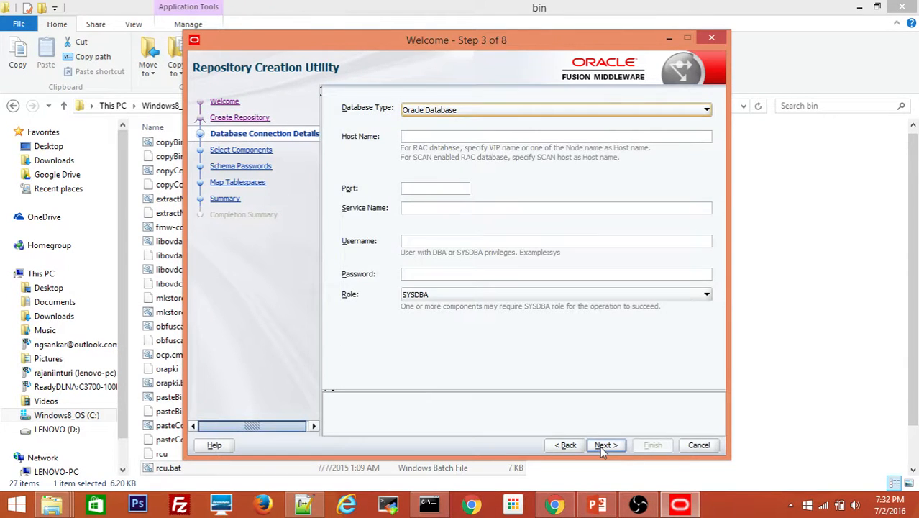
# Step: Fill in the Oracle Database connection with host localhost, port 1522, service name pdborcl and username sys
pyautogui.click(426, 137)
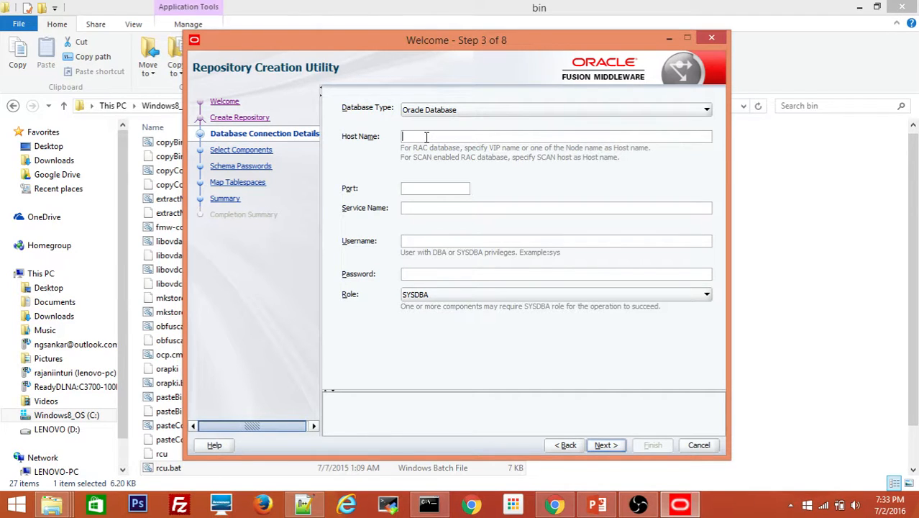
pyautogui.write('ocalh')
pyautogui.press('BackSpace')
pyautogui.press('BackSpace')
pyautogui.write('alhost')
pyautogui.press('Tab')
pyautogui.write('1522')
pyautogui.press('Tab')
pyautogui.write('Pdb')
pyautogui.press('BackSpace')
pyautogui.press('BackSpace')
pyautogui.write('p')
pyautogui.press('BackSpace')
pyautogui.press('BackSpace')
pyautogui.write('pdb')
pyautogui.write('orcl')
pyautogui.write('sys')
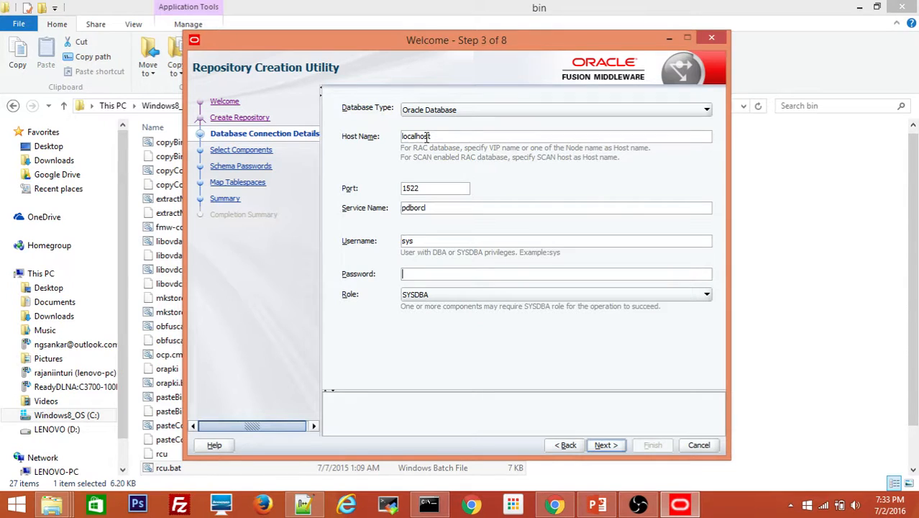
# Step: Enter the database account password with the SYSDBA role and continue through the global prerequisite check
pyautogui.write('•••••••••')
pyautogui.press('BackSpace')
pyautogui.press('BackSpace')
pyautogui.press('BackSpace')
pyautogui.press('BackSpace')
pyautogui.press('BackSpace')
pyautogui.press('BackSpace')
pyautogui.press('BackSpace')
pyautogui.press('BackSpace')
pyautogui.press('BackSpace')
pyautogui.write('••••••••••')
pyautogui.click(596, 445)
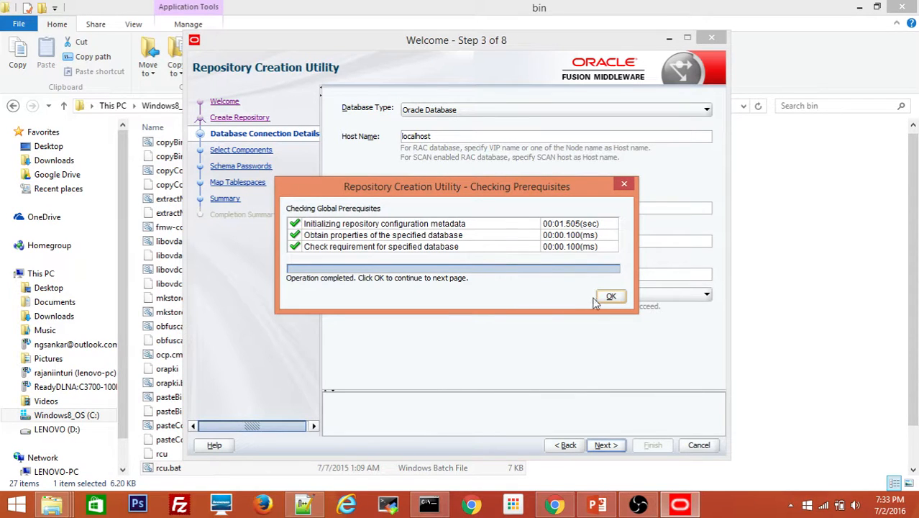
pyautogui.click(609, 297)
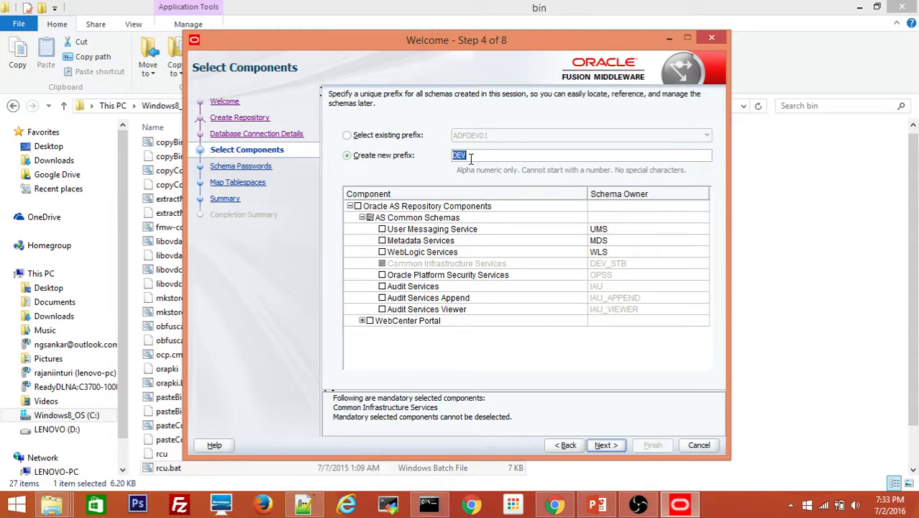
# Step: Create the schema prefix WCPDEV01, include the WebCenter Portal component with its dependencies, and continue through the component prerequisite check
pyautogui.write('WCPDEV')
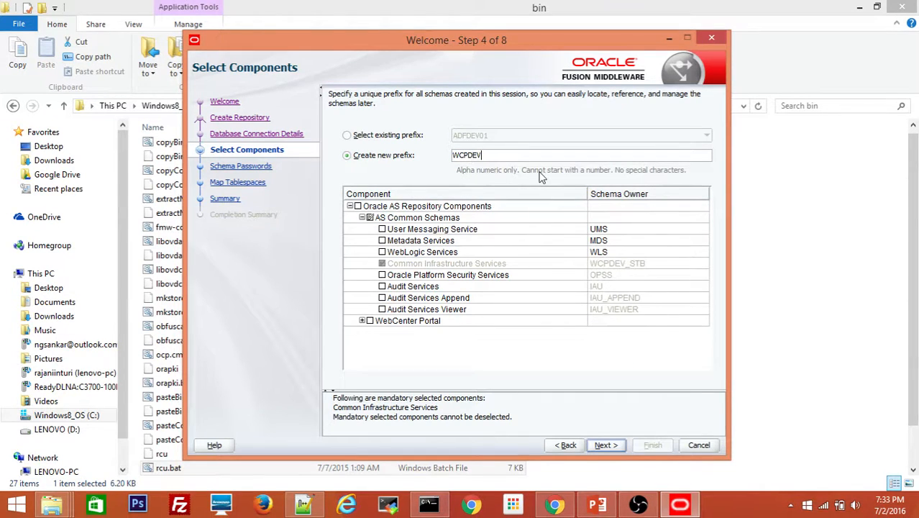
pyautogui.write('01')
pyautogui.click(370, 321)
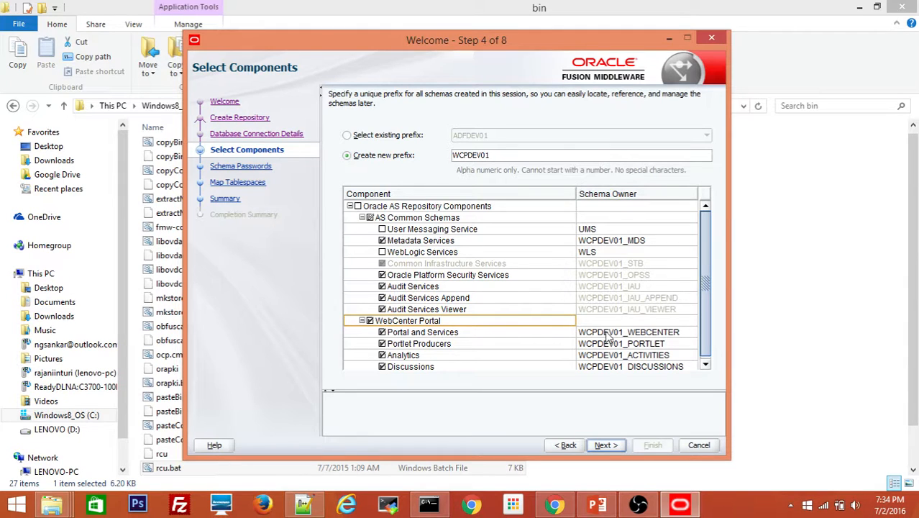
pyautogui.click(604, 446)
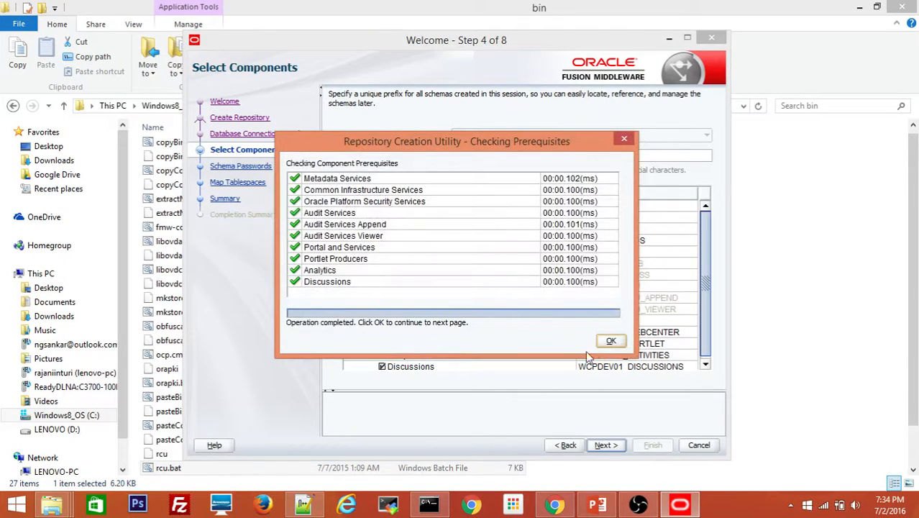
pyautogui.click(611, 342)
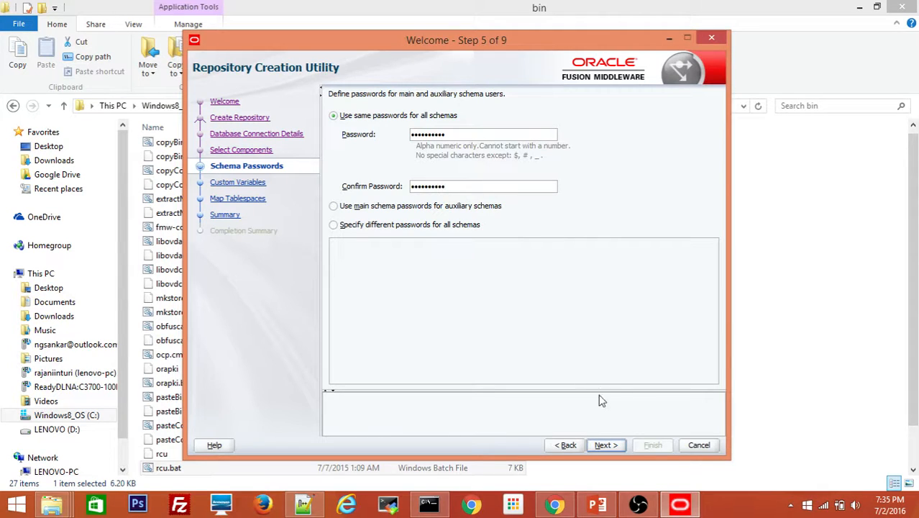
# Step: Enter the same schema password for all schemas and keep the Analytics partitioning variable at N
pyautogui.click(605, 445)
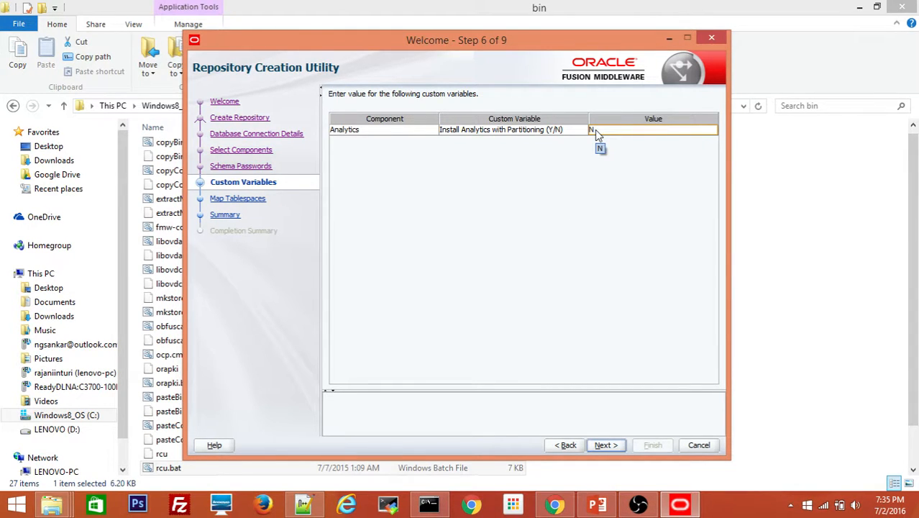
pyautogui.click(605, 445)
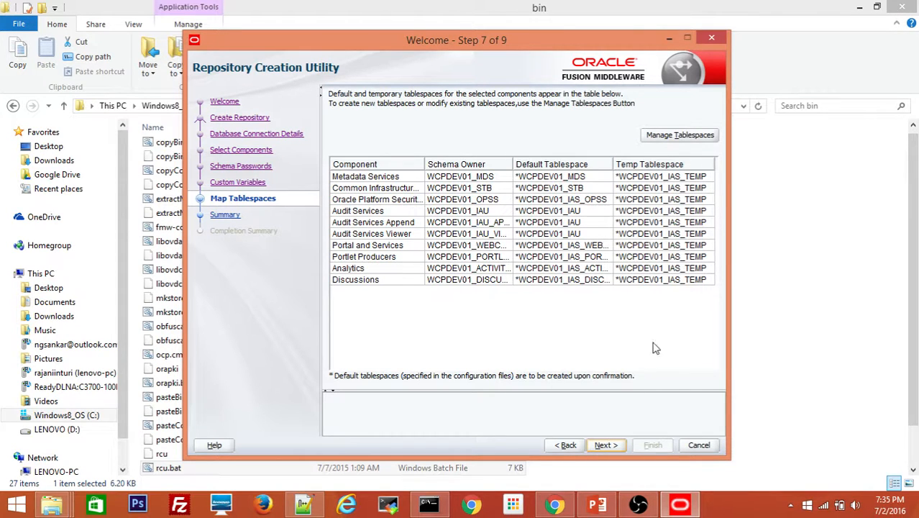
# Step: Create the default tablespaces and the WCPDEV01 component schemas, and close the Repository Creation Utility
pyautogui.click(606, 445)
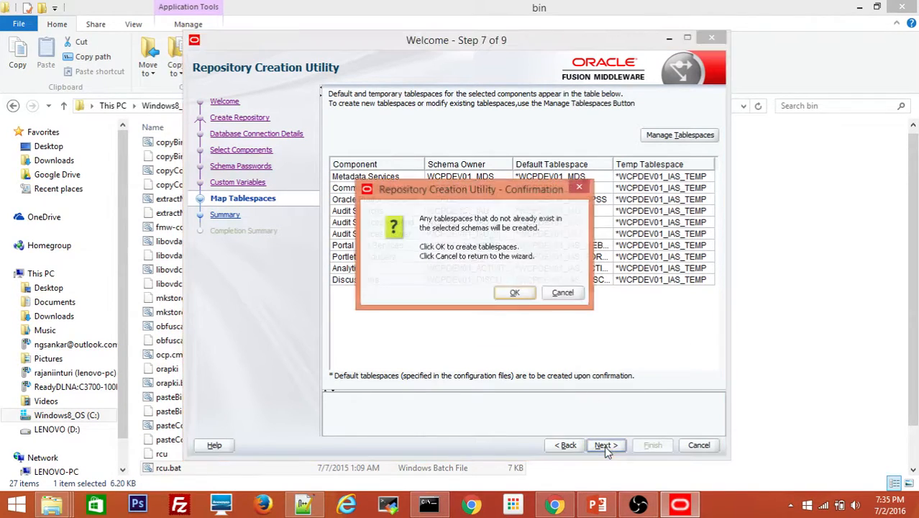
pyautogui.click(522, 291)
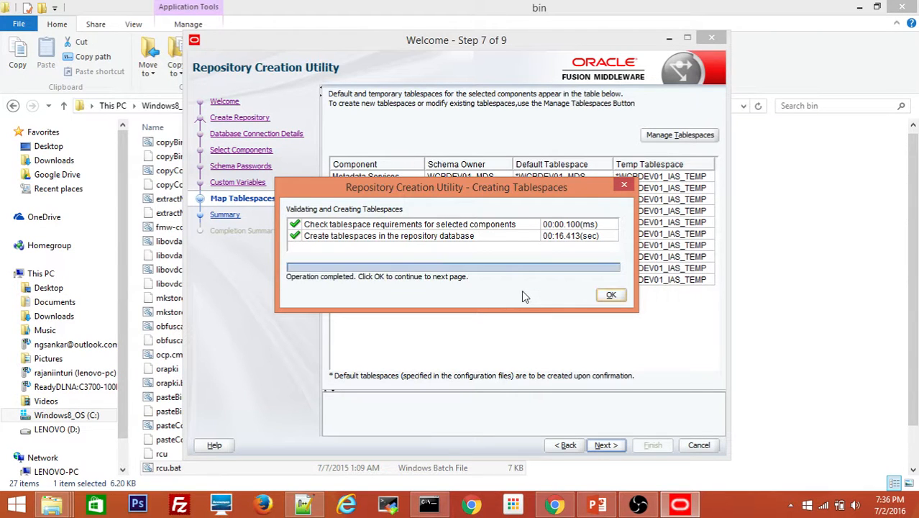
pyautogui.click(612, 297)
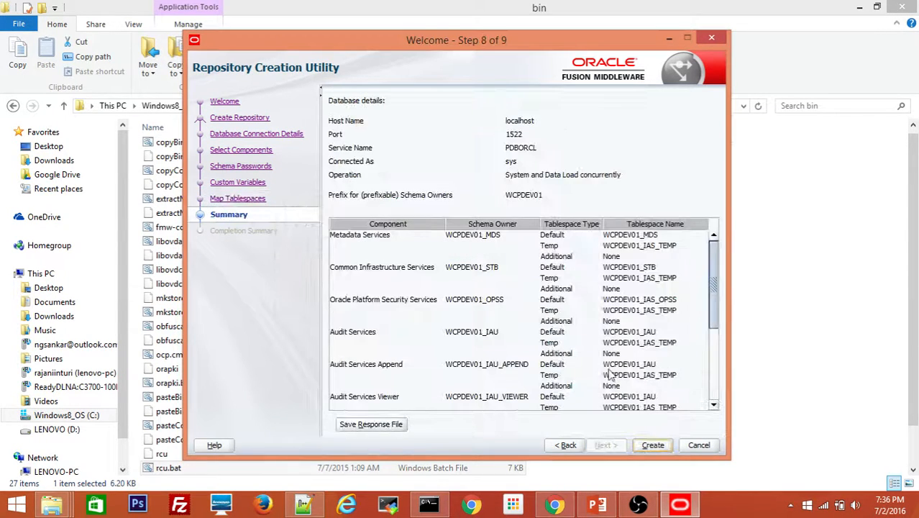
pyautogui.click(653, 445)
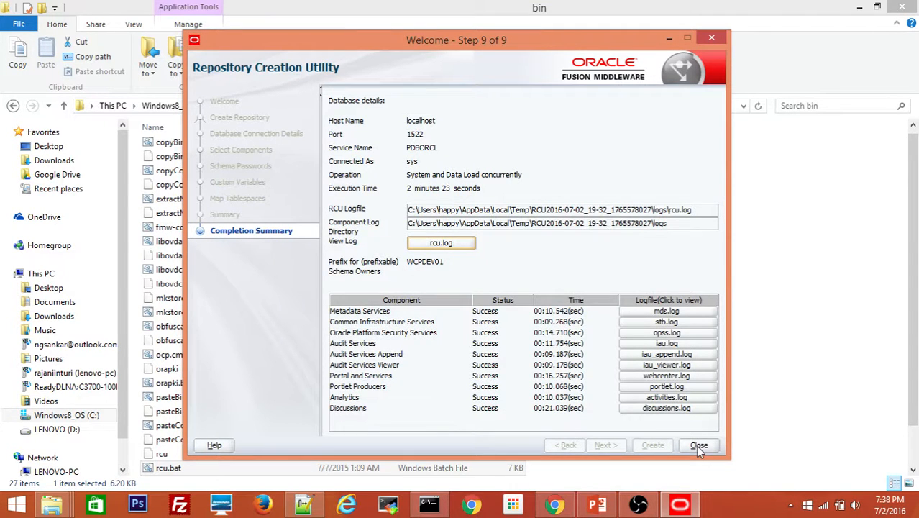
pyautogui.click(697, 445)
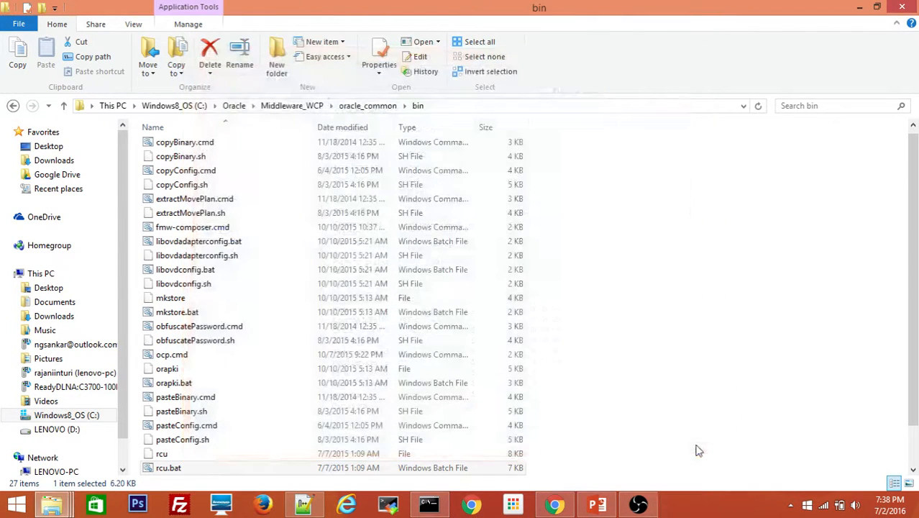
# Step: Review the "Steps to setup WCP Environment" slide in PowerPoint and return to the bin folder in File Explorer
pyautogui.click(596, 505)
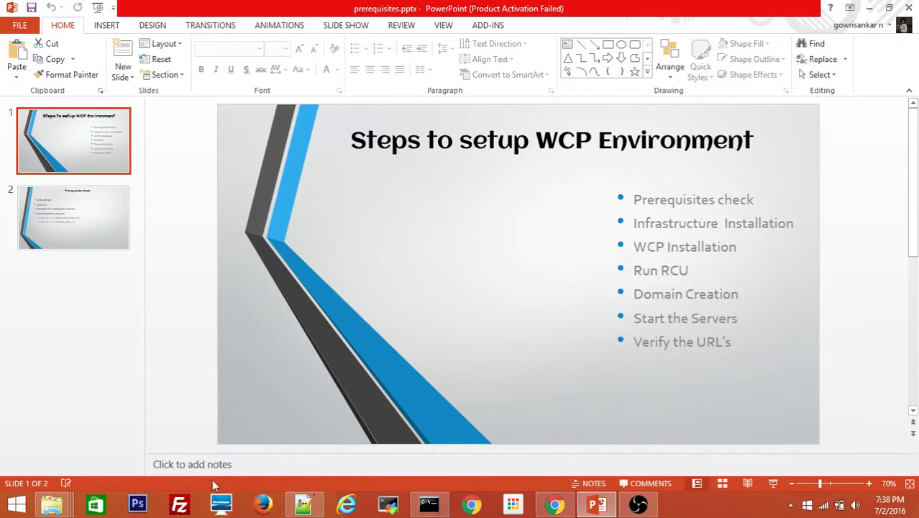
pyautogui.moveTo(52, 502)
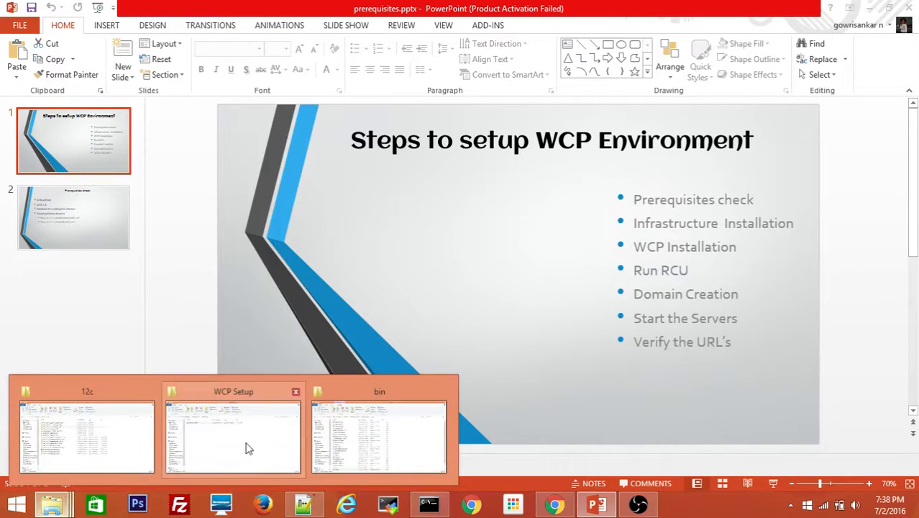
pyautogui.moveTo(105, 430)
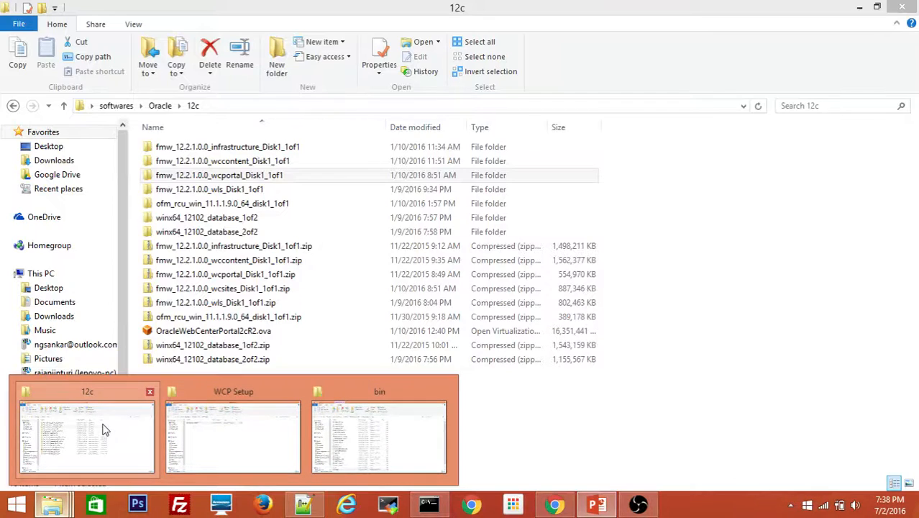
pyautogui.moveTo(387, 456)
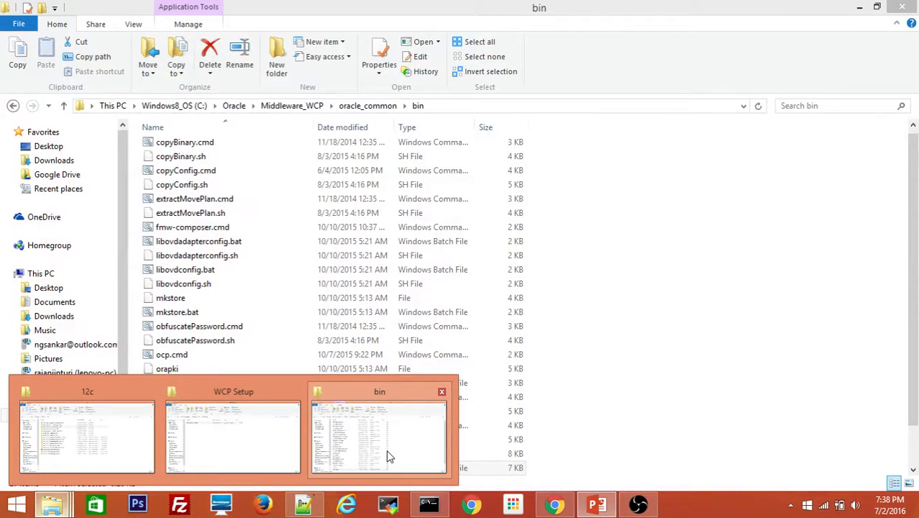
pyautogui.click(386, 449)
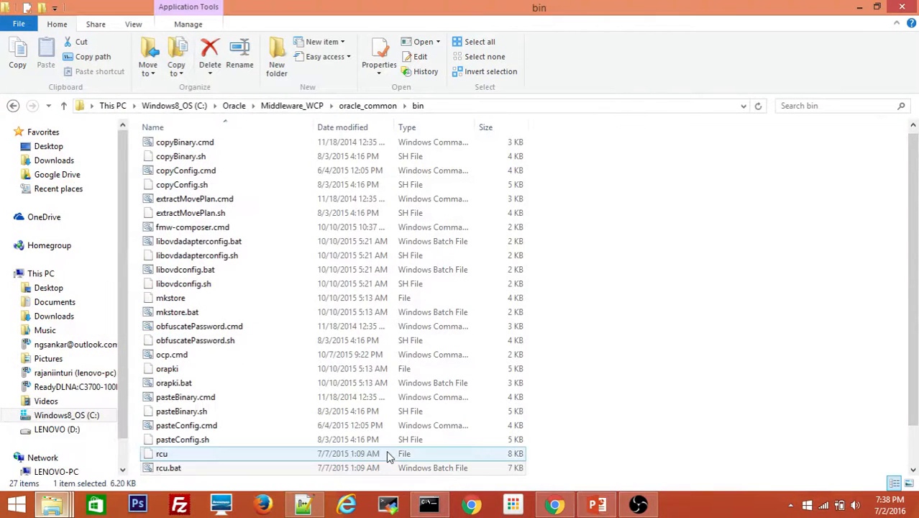
# Step: Go up to the oracle_common folder and open its common\bin subfolder
pyautogui.click(363, 109)
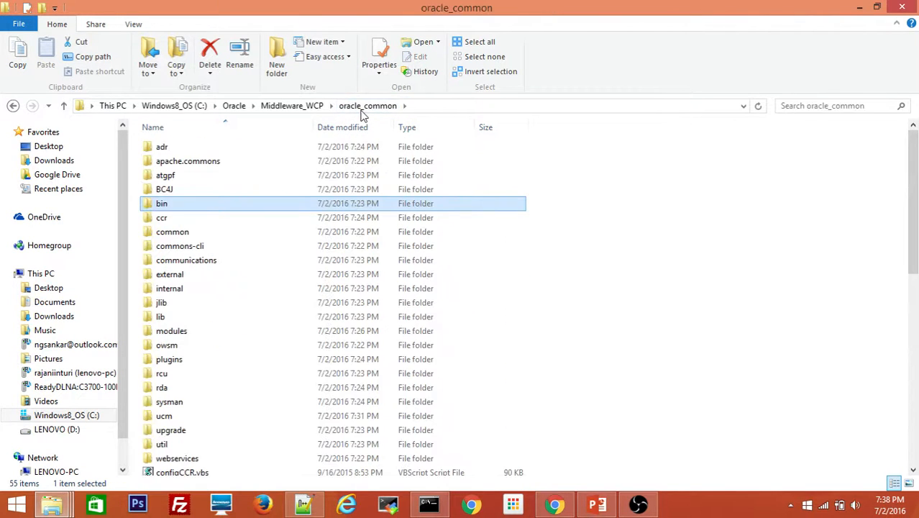
pyautogui.doubleClick(171, 232)
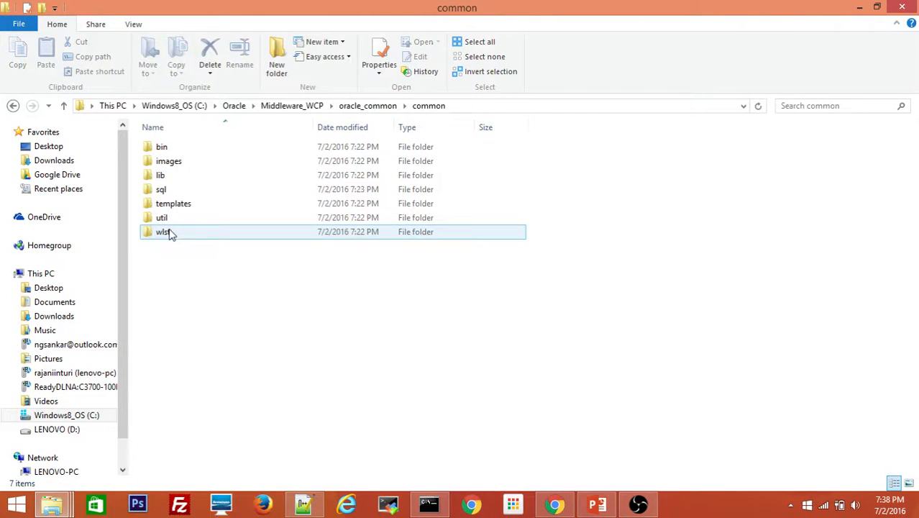
pyautogui.doubleClick(164, 149)
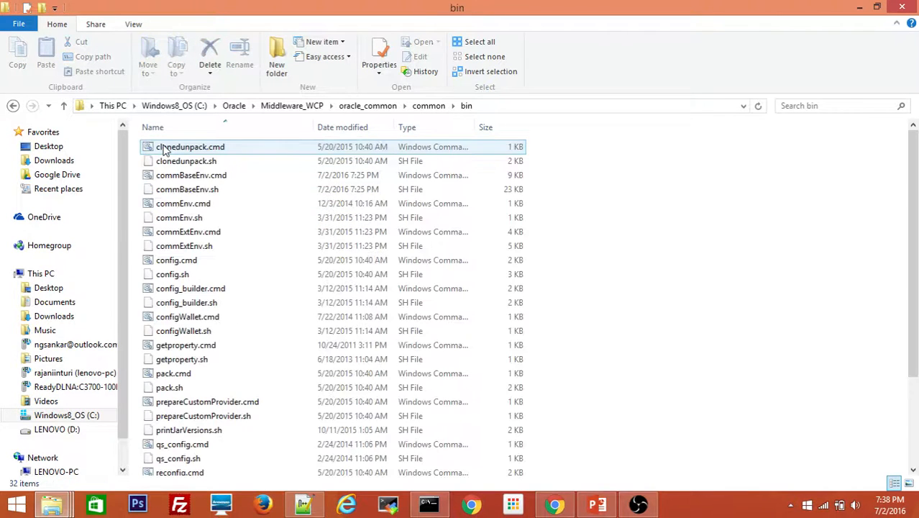
# Step: Locate config.cmd in C:\Oracle\Middleware_WCP\oracle_common\common\bin and run it as administrator to start the Configuration Wizard
pyautogui.click(164, 149)
pyautogui.press('Down')
pyautogui.press('Down')
pyautogui.press('Down')
pyautogui.press('Down')
pyautogui.press('Down')
pyautogui.press('Down')
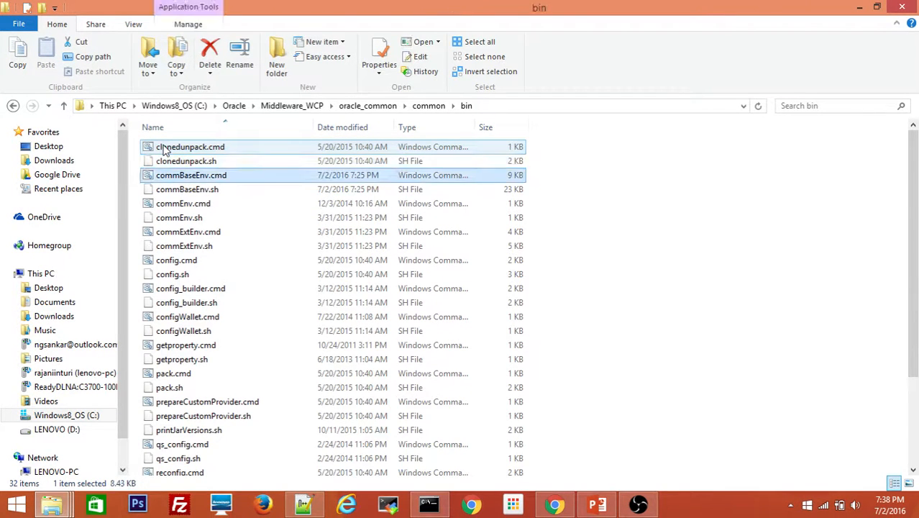
pyautogui.press('Down')
pyautogui.press('Down')
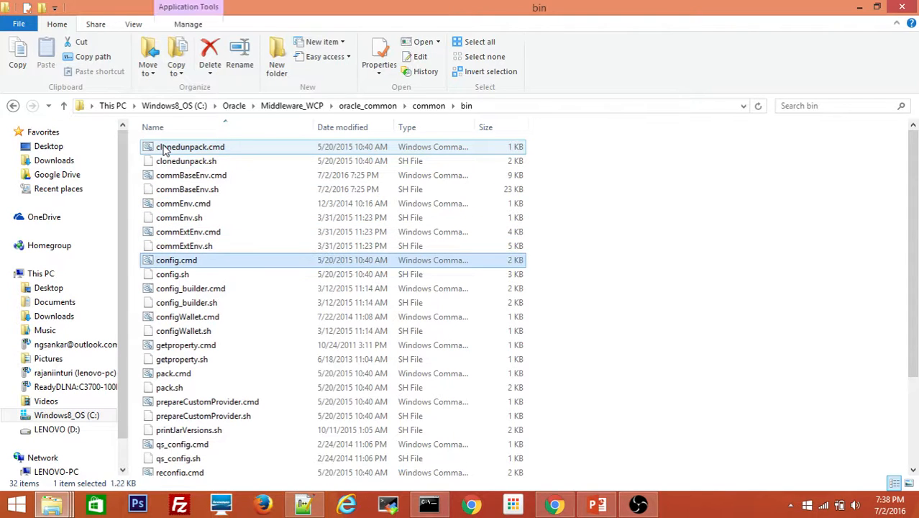
pyautogui.click(499, 108)
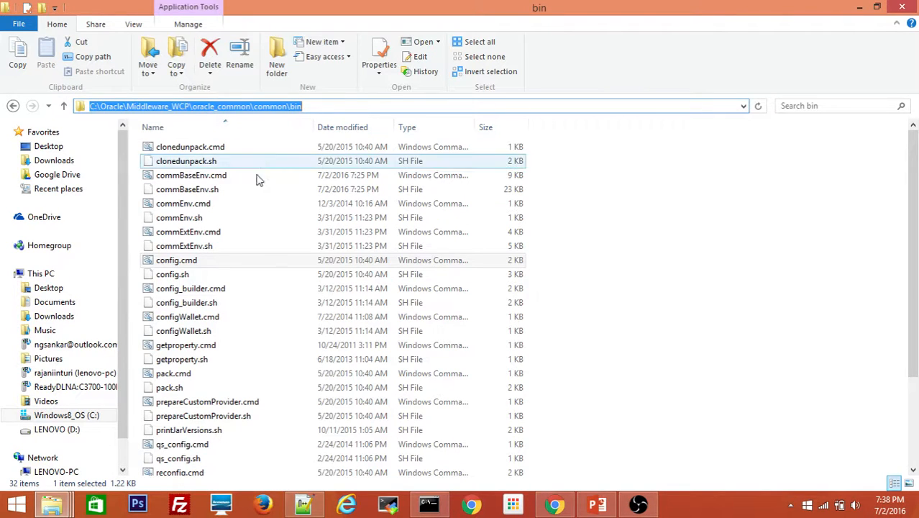
pyautogui.rightClick(176, 266)
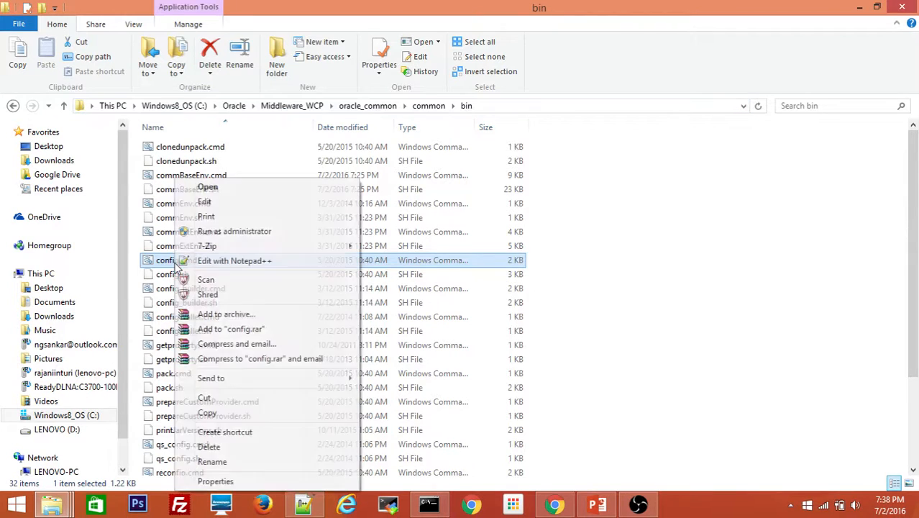
pyautogui.click(237, 232)
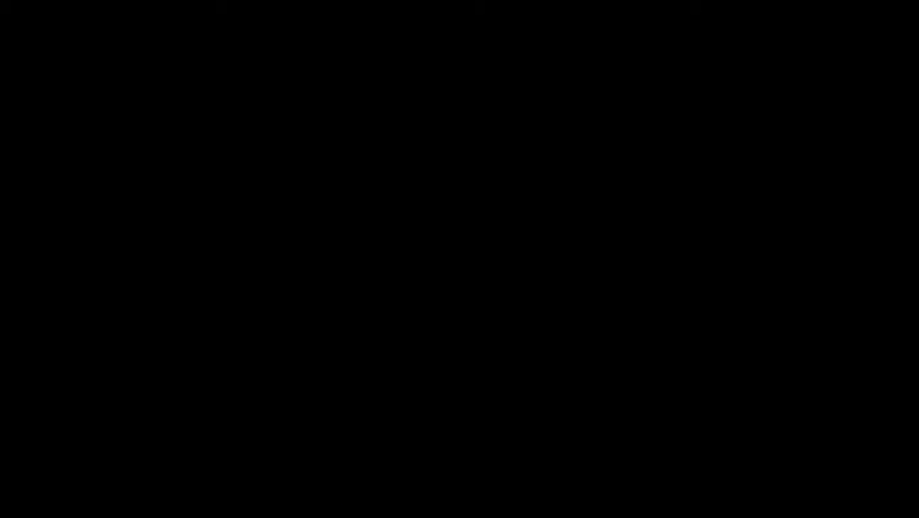
pyautogui.click(527, 279)
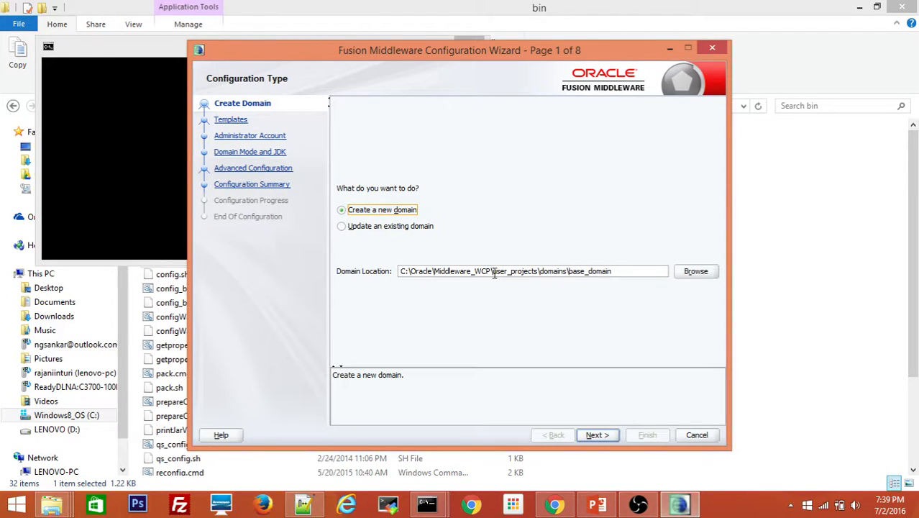
# Step: Set the new domain's location to C:\Oracle\Middleware_WCP\user_projects\domains\wcp_domain and continue to the templates page
pyautogui.click(584, 271)
pyautogui.press('BackSpace')
pyautogui.press('BackSpace')
pyautogui.press('BackSpace')
pyautogui.press('BackSpace')
pyautogui.write('wcp')
pyautogui.click(600, 436)
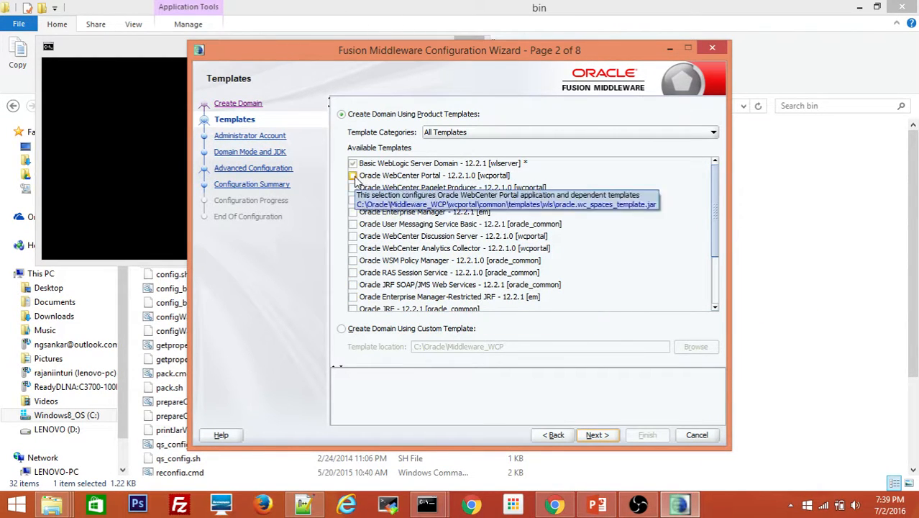
# Step: Include the WebCenter Portal, Pagelet Producer, Portlet Producers, Discussion Server and Analytics Collector templates in the domain and continue to the application location
pyautogui.click(353, 176)
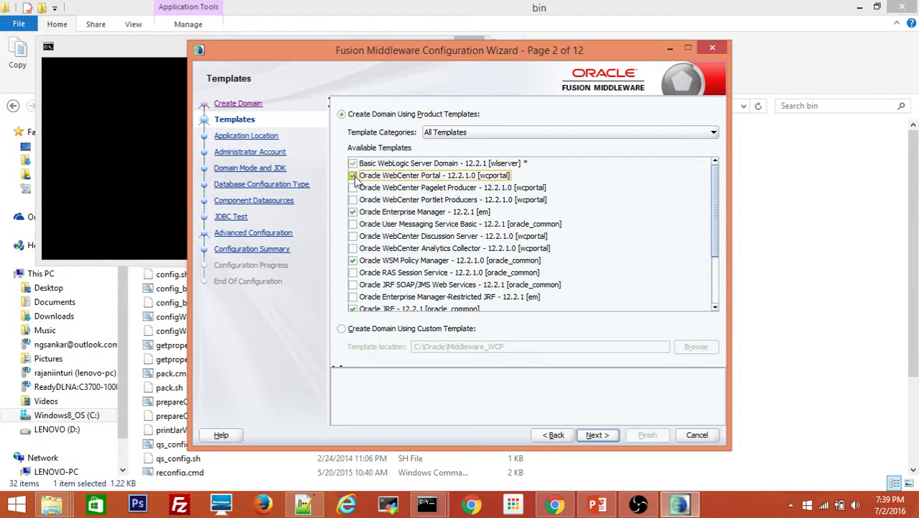
pyautogui.click(353, 187)
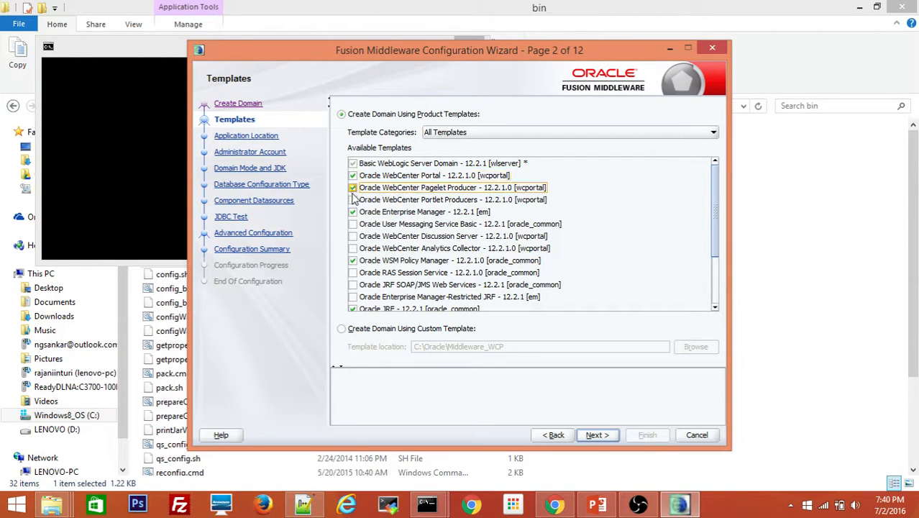
pyautogui.click(353, 200)
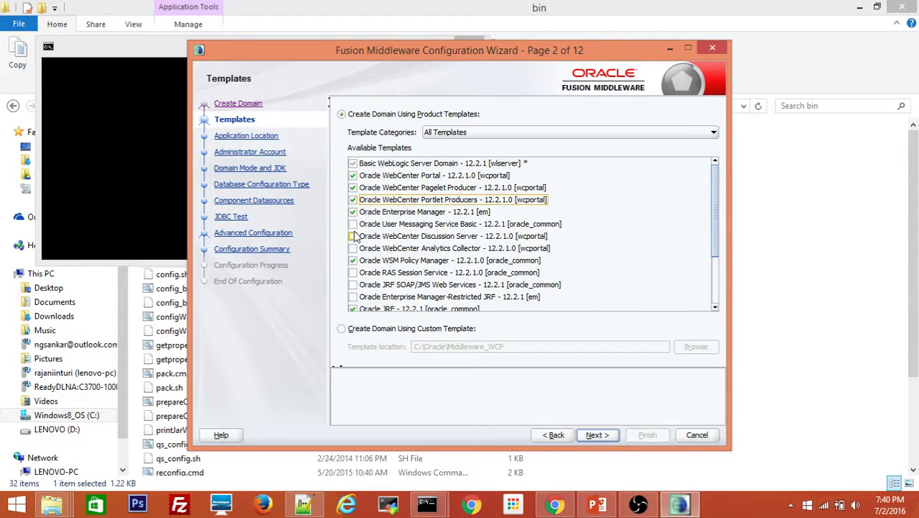
pyautogui.click(354, 237)
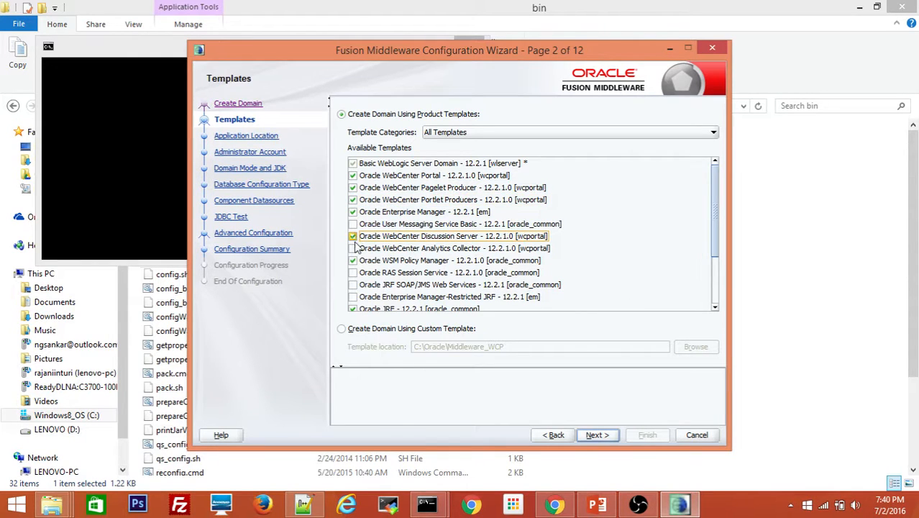
pyautogui.click(354, 249)
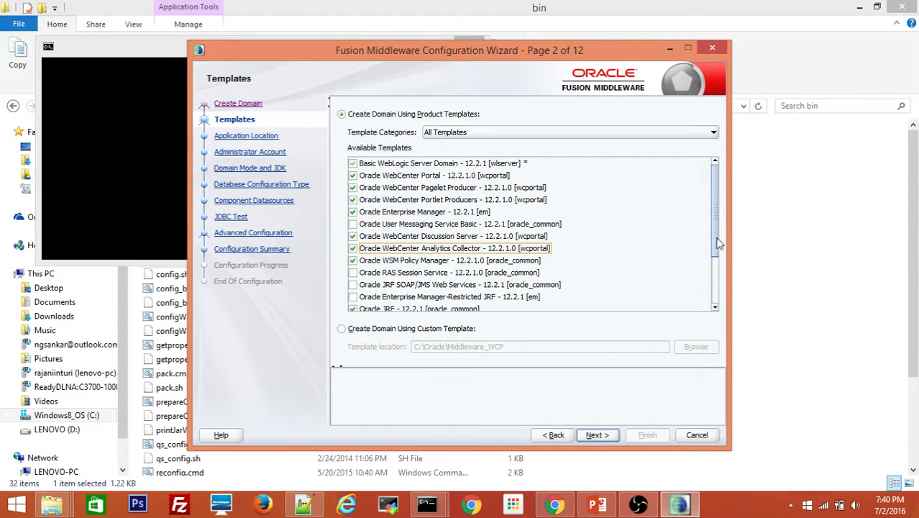
pyautogui.moveTo(714, 243); pyautogui.dragTo(706, 218)
pyautogui.click(594, 435)
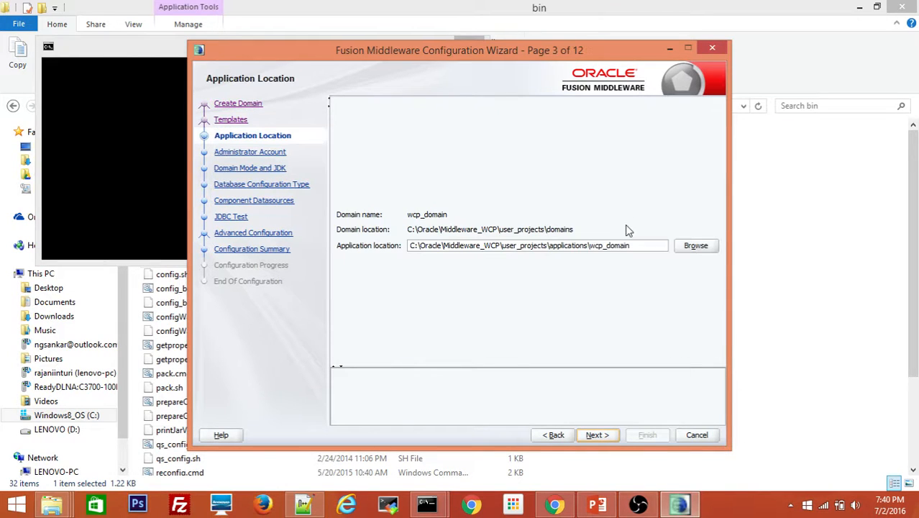
# Step: Accept the default application location, then enter and confirm the password for the weblogic administrator account and continue
pyautogui.click(597, 435)
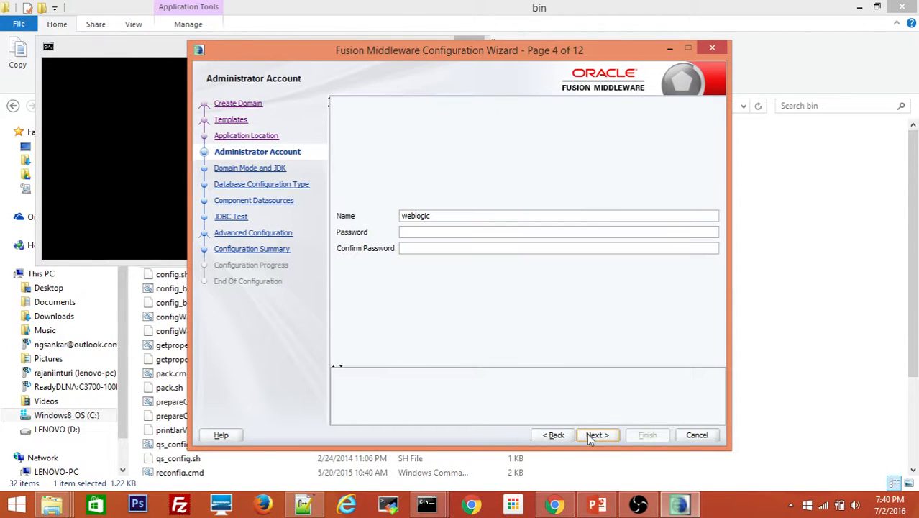
pyautogui.click(439, 232)
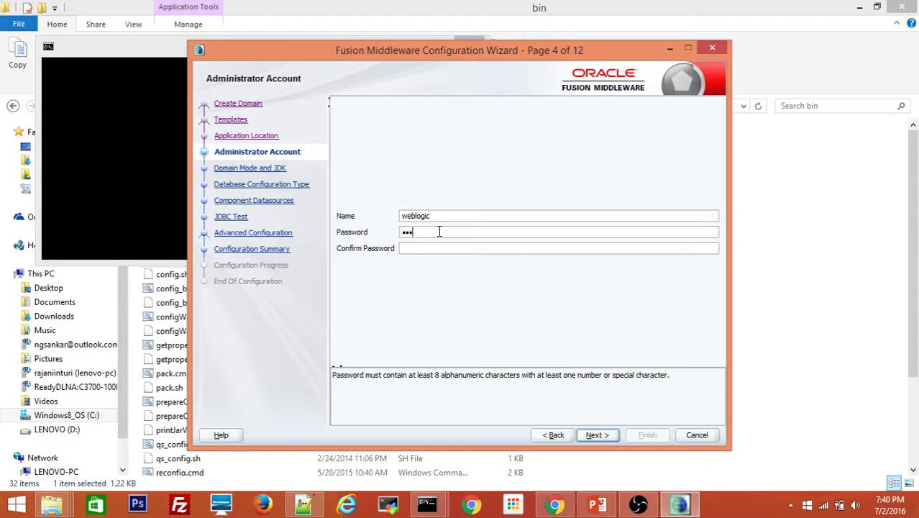
pyautogui.write('•••••••••')
pyautogui.press('Tab')
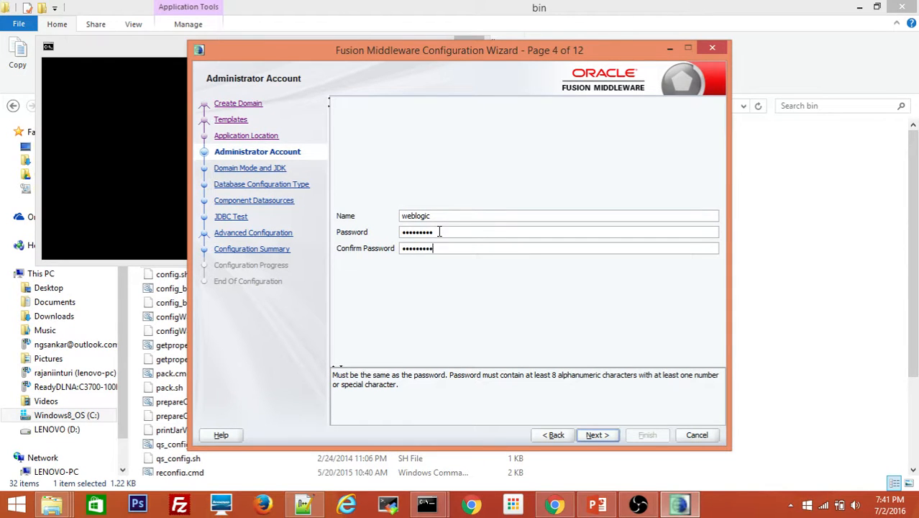
pyautogui.click(595, 435)
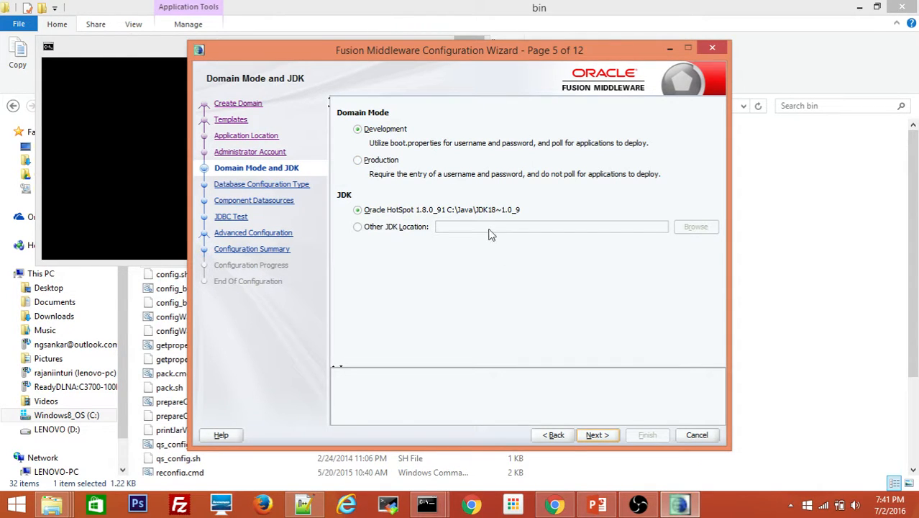
# Step: Keep Development mode and the default JDK, and set the RCU database connection to service pdborcl, host localhost and port 1522
pyautogui.click(596, 434)
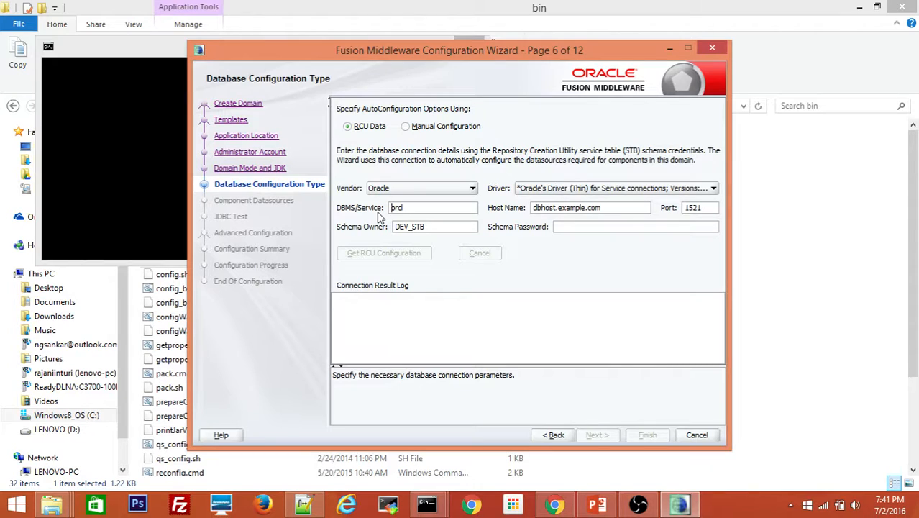
pyautogui.write('pdb')
pyautogui.moveTo(615, 207); pyautogui.dragTo(531, 209)
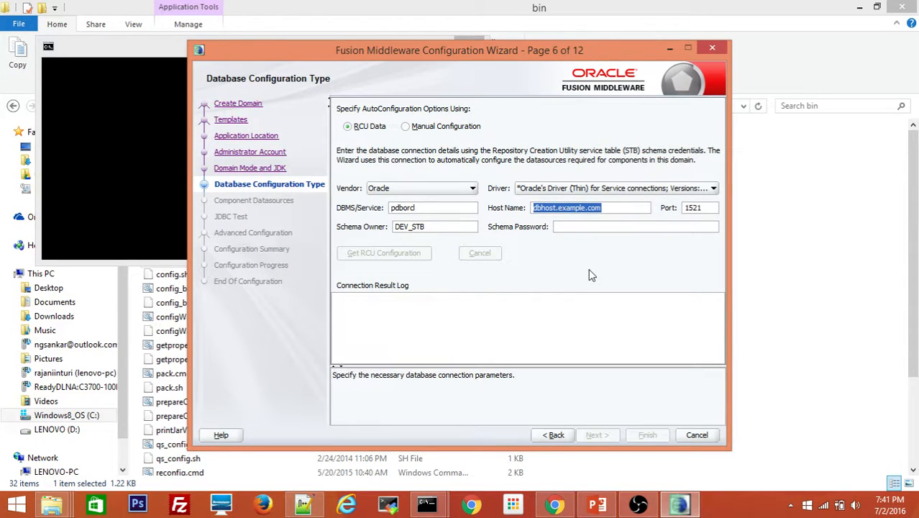
pyautogui.write('localhost')
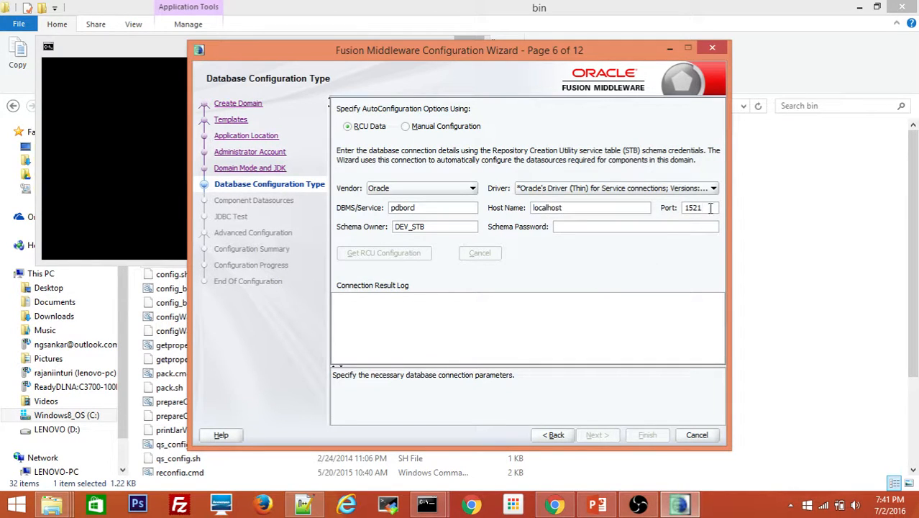
pyautogui.press('BackSpace')
pyautogui.write('2')
# Step: Set the schema owner to WCPDEV01_STB, enter the schema password and retrieve the RCU configuration
pyautogui.moveTo(407, 226); pyautogui.dragTo(387, 226)
pyautogui.write('WCPDEV01')
pyautogui.click(568, 226)
pyautogui.write('****')
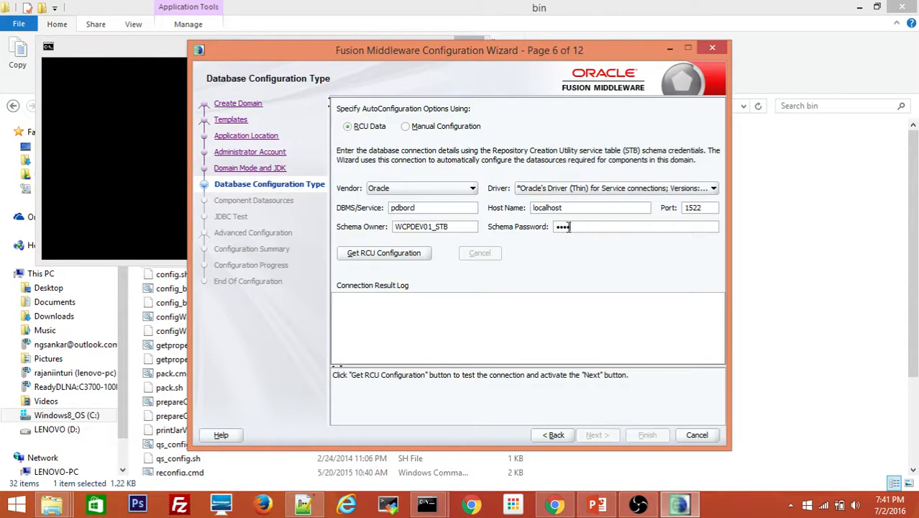
pyautogui.write('****')
pyautogui.moveTo(449, 227); pyautogui.dragTo(434, 227)
pyautogui.click(395, 260)
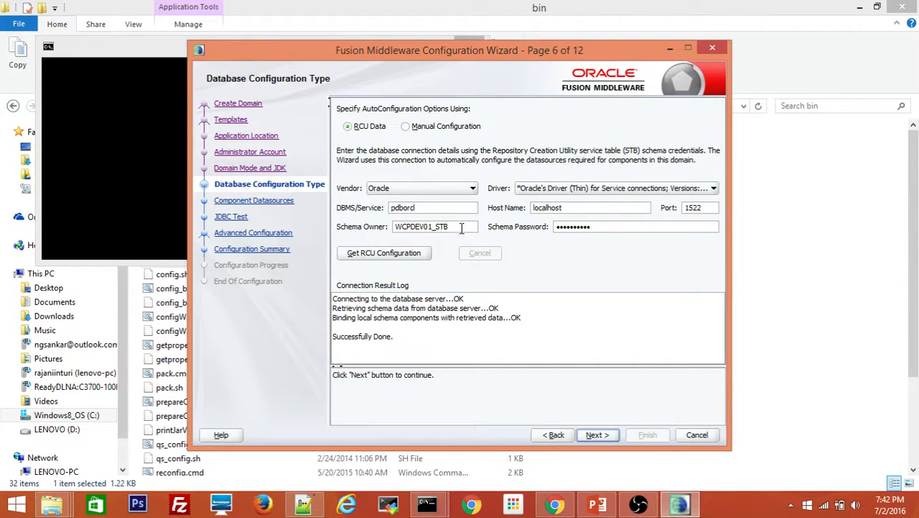
# Step: Accept the retrieved component datasources, run the JDBC schema connection tests and continue to the advanced configuration
pyautogui.click(594, 435)
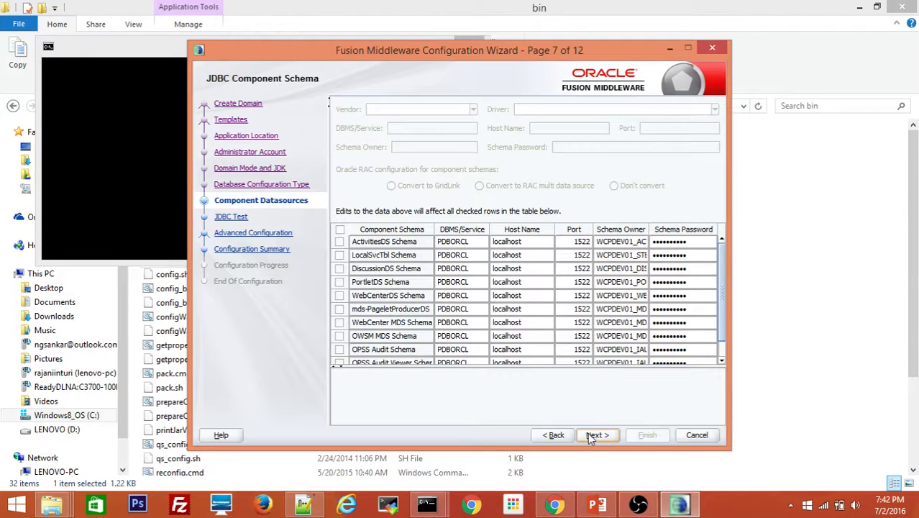
pyautogui.click(589, 435)
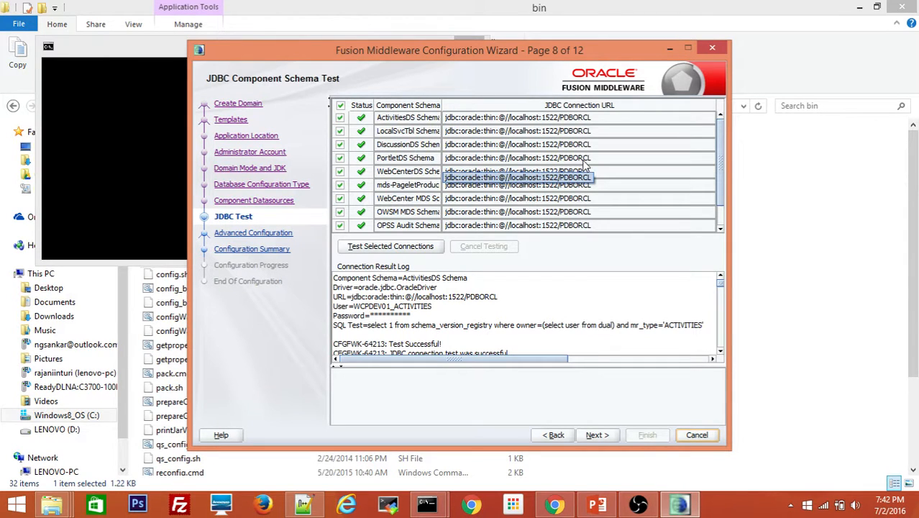
pyautogui.click(597, 436)
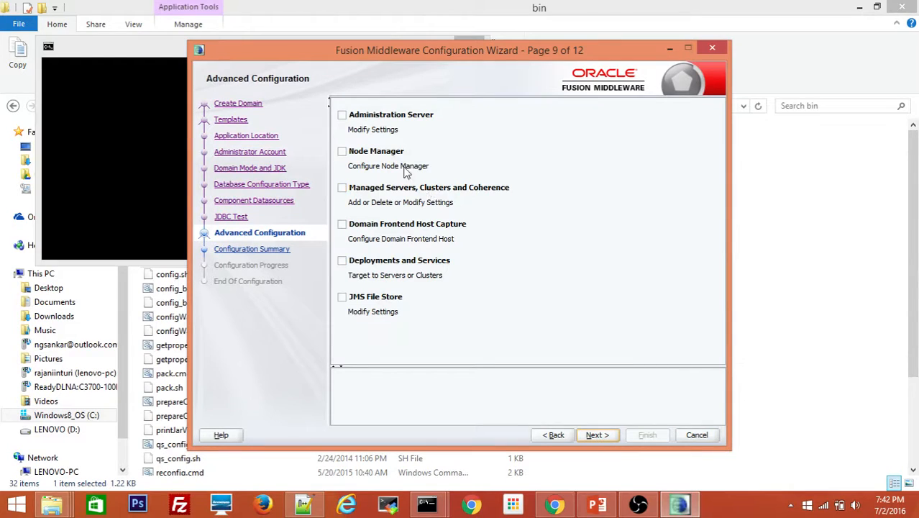
# Step: Enable advanced configuration for Administration Server, Node Manager, and Managed Servers, Clusters and Coherence, and continue
pyautogui.click(342, 115)
pyautogui.click(342, 152)
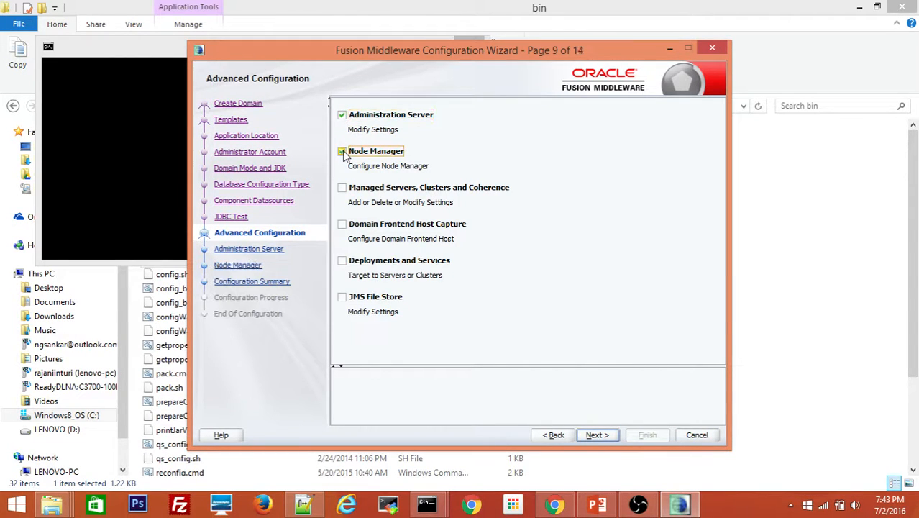
pyautogui.click(343, 188)
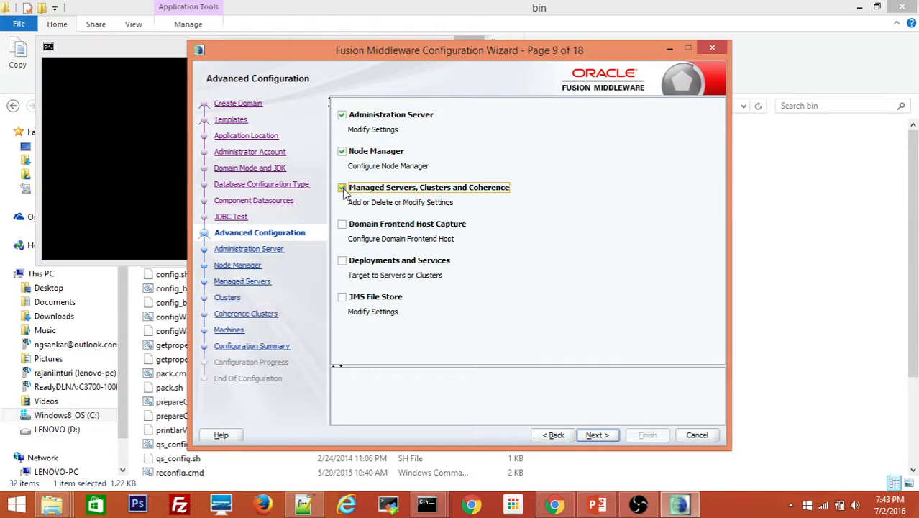
pyautogui.click(596, 436)
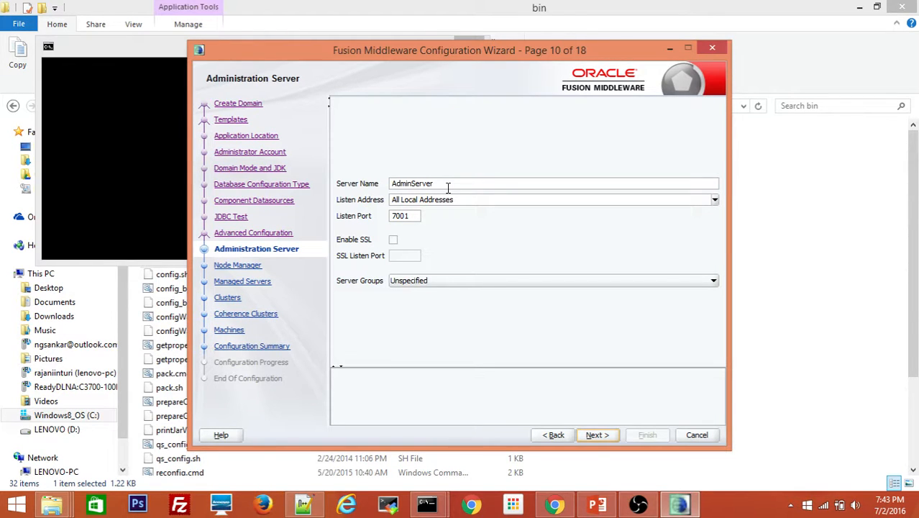
# Step: Accept the default administration server settings, set the Node Manager username to nmanager1, and enter and confirm its password
pyautogui.click(595, 435)
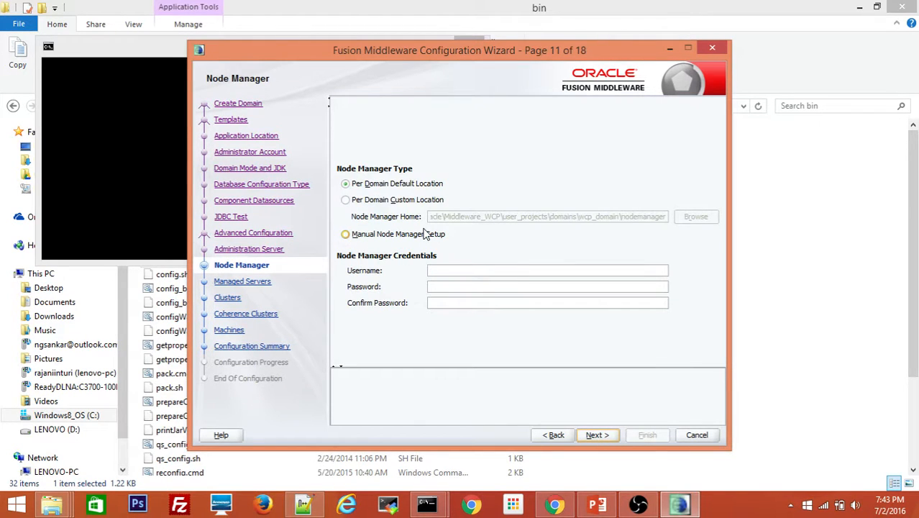
pyautogui.click(452, 270)
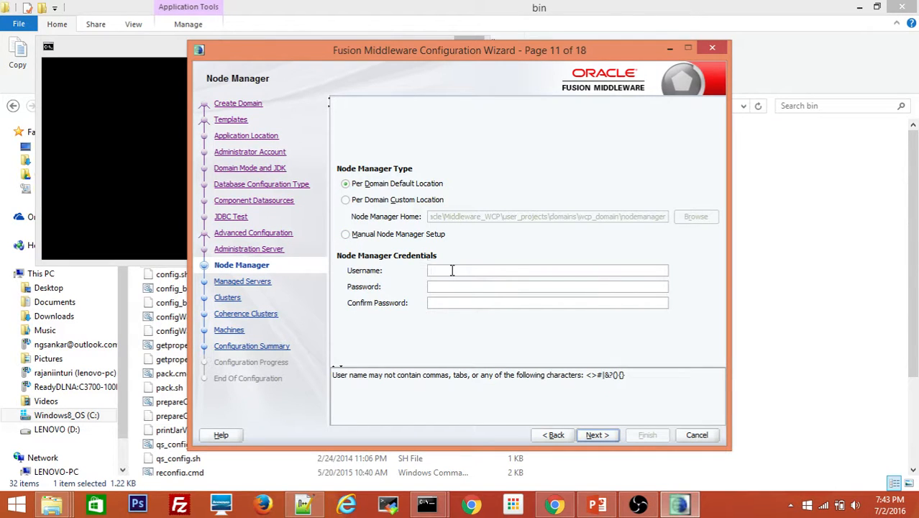
pyautogui.write('nmanager1')
pyautogui.click(444, 286)
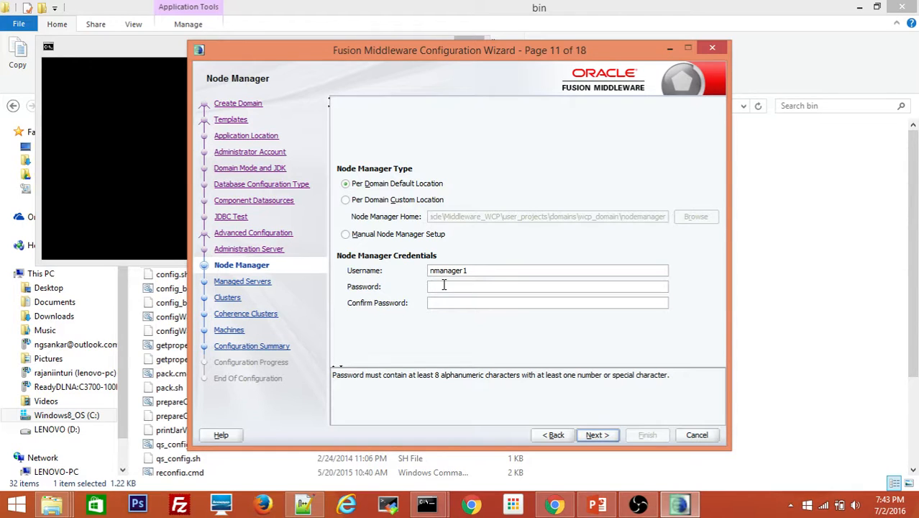
pyautogui.write('••••••••••')
pyautogui.press('Tab')
pyautogui.write('•••••')
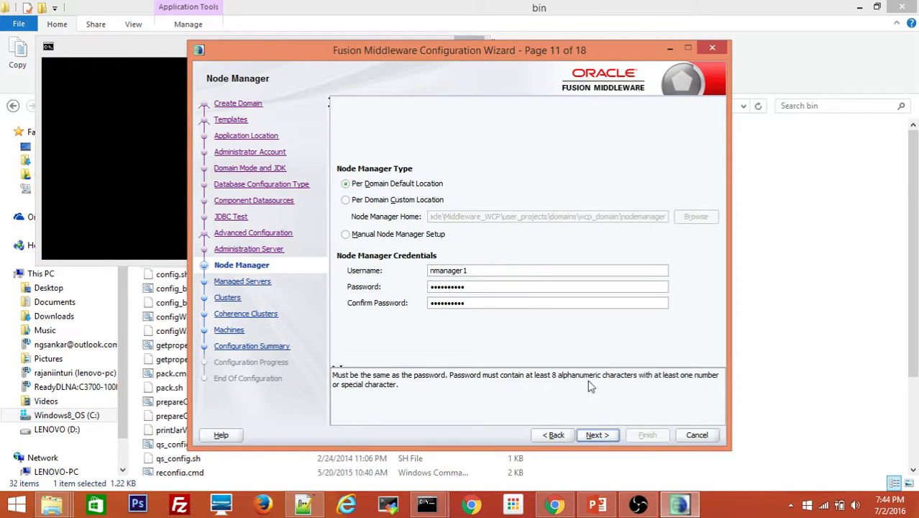
pyautogui.click(597, 434)
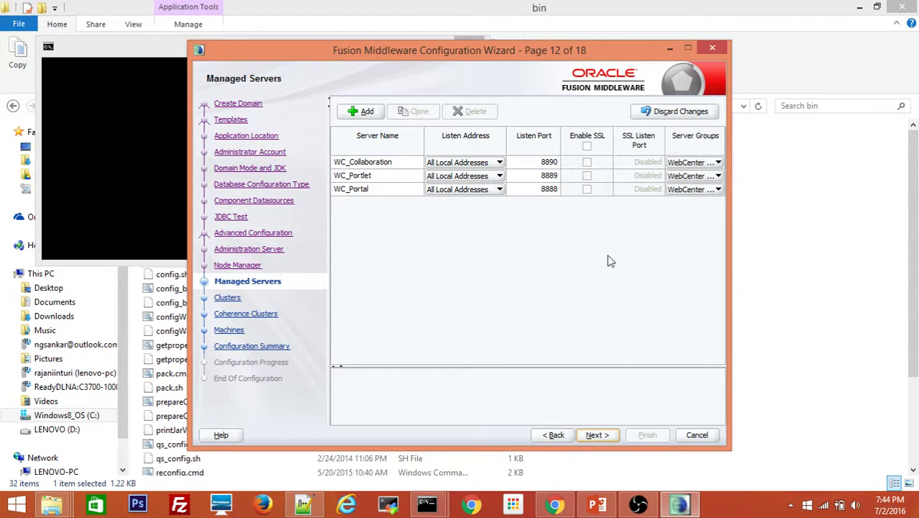
# Step: Accept the default managed servers, leave clusters empty and keep the default Coherence cluster to reach the machines page
pyautogui.click(591, 437)
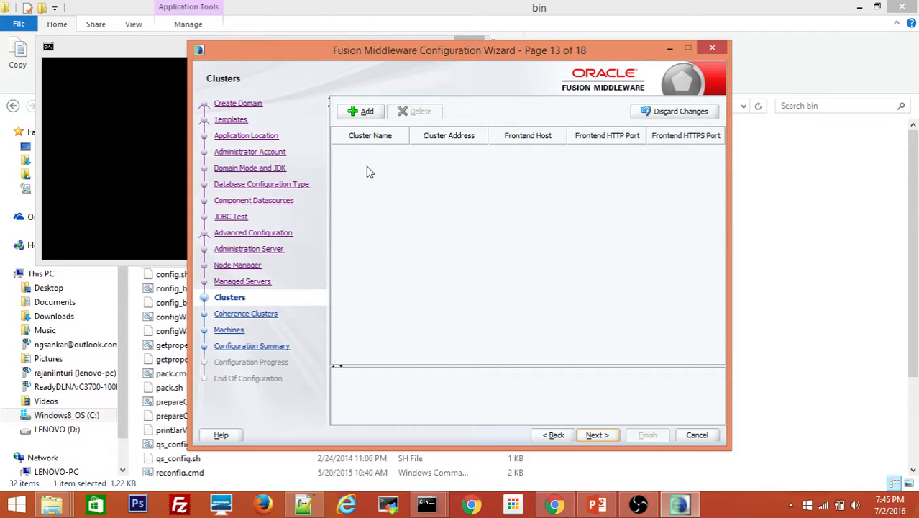
pyautogui.click(601, 437)
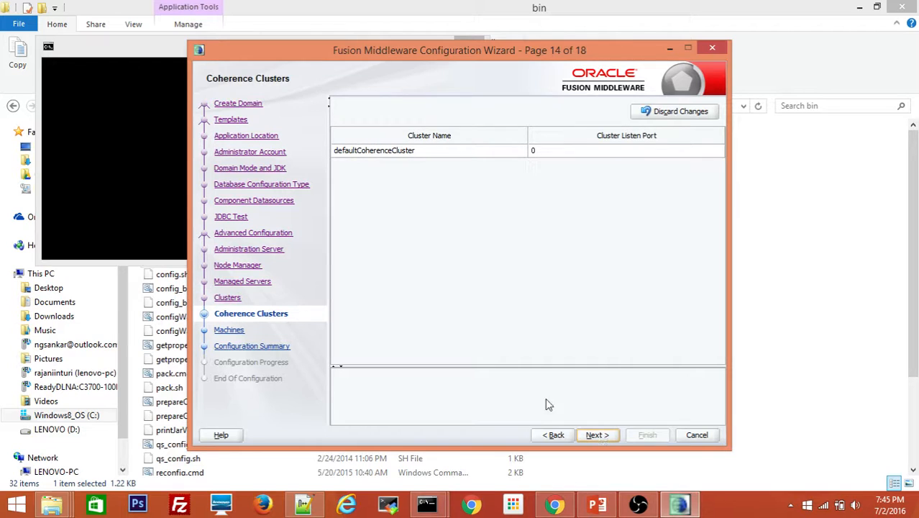
pyautogui.click(597, 436)
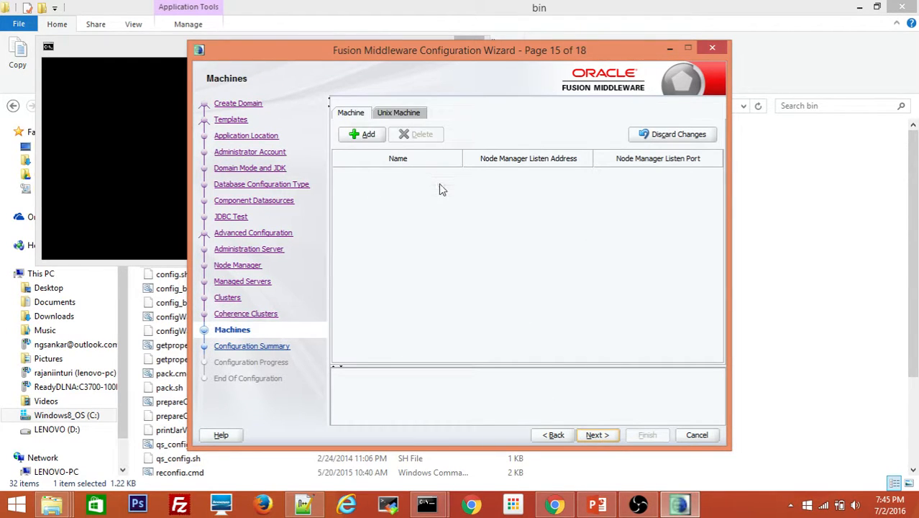
# Step: Add a machine named WCP_Machine1 with the default localhost listen address and port 5556, and continue to server assignment
pyautogui.click(365, 136)
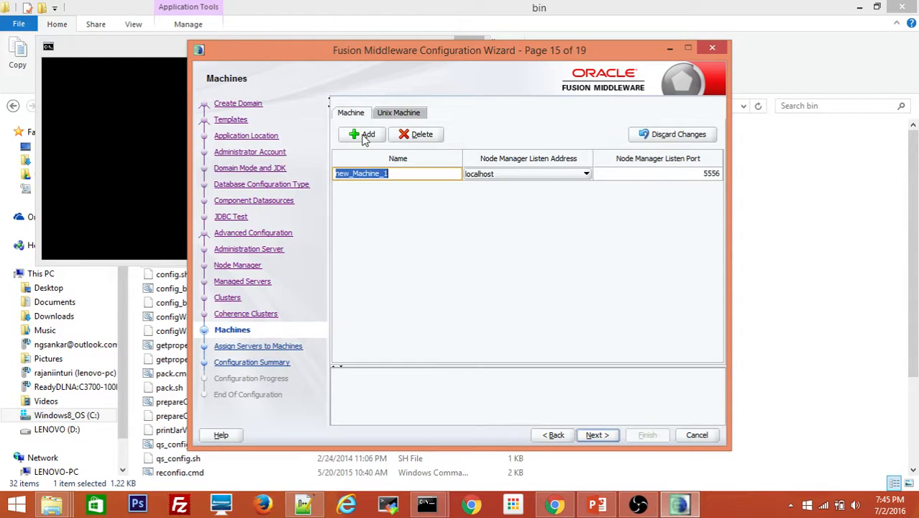
pyautogui.click(379, 175)
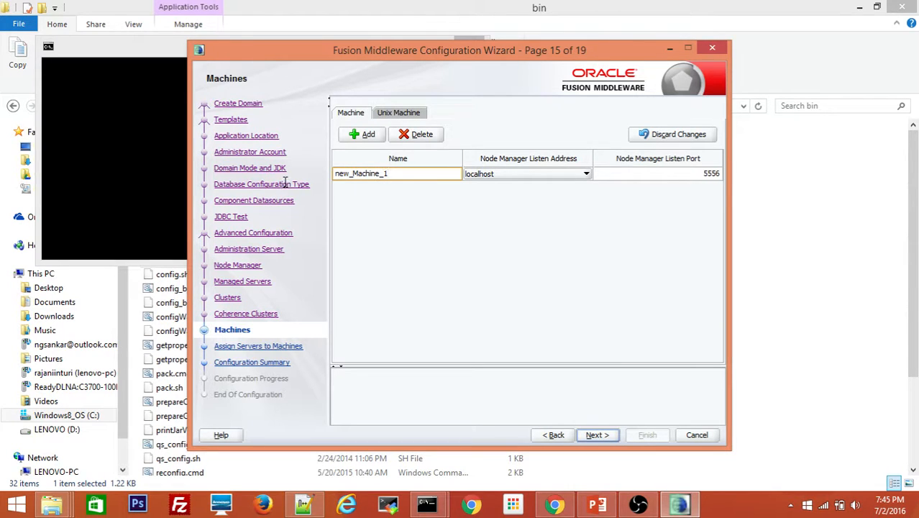
pyautogui.doubleClick(336, 175)
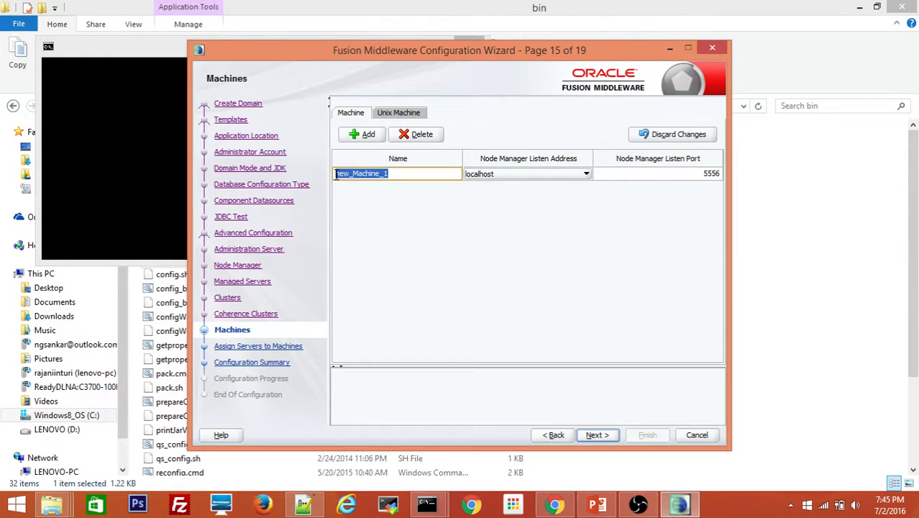
pyautogui.write('WCP')
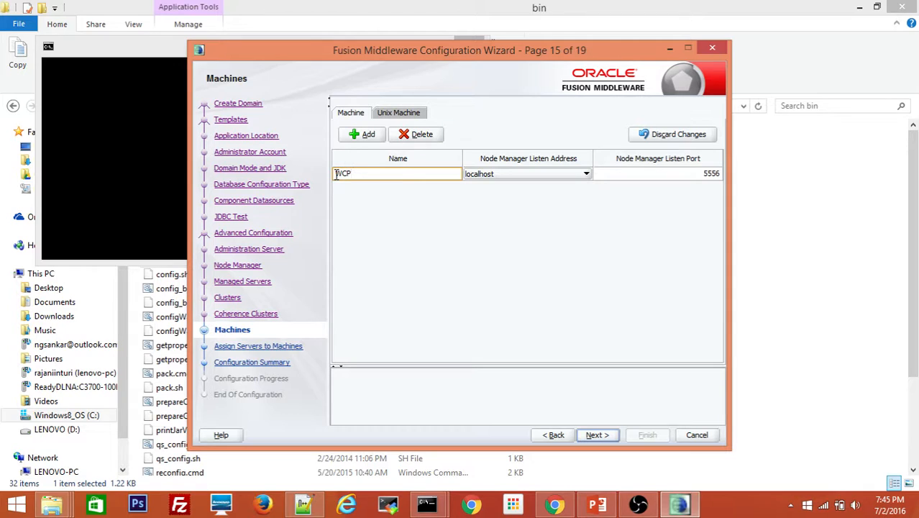
pyautogui.write('_Machine1')
pyautogui.click(606, 174)
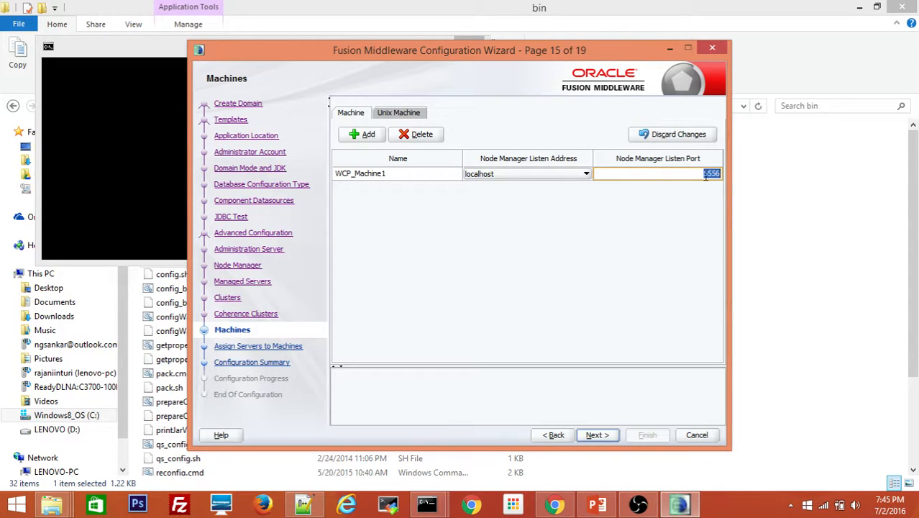
pyautogui.click(596, 435)
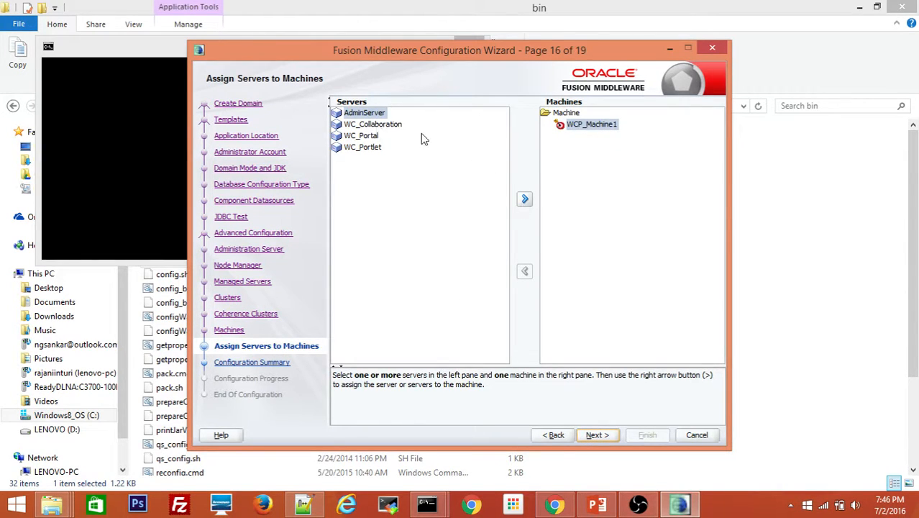
# Step: Assign WC_Collaboration, WC_Portal and WC_Portlet to WCP_Machine1, leave AdminServer unassigned, and continue to the configuration summary
pyautogui.click(389, 127)
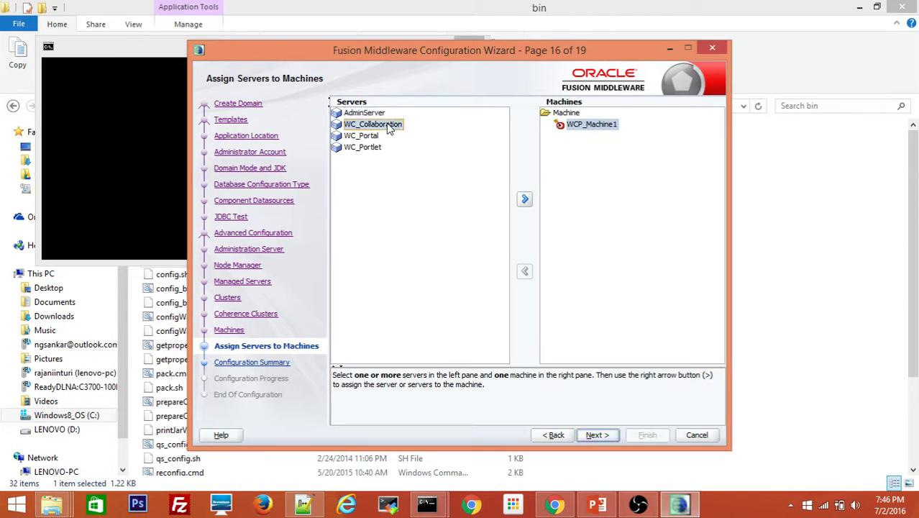
pyautogui.click(525, 199)
pyautogui.click(373, 127)
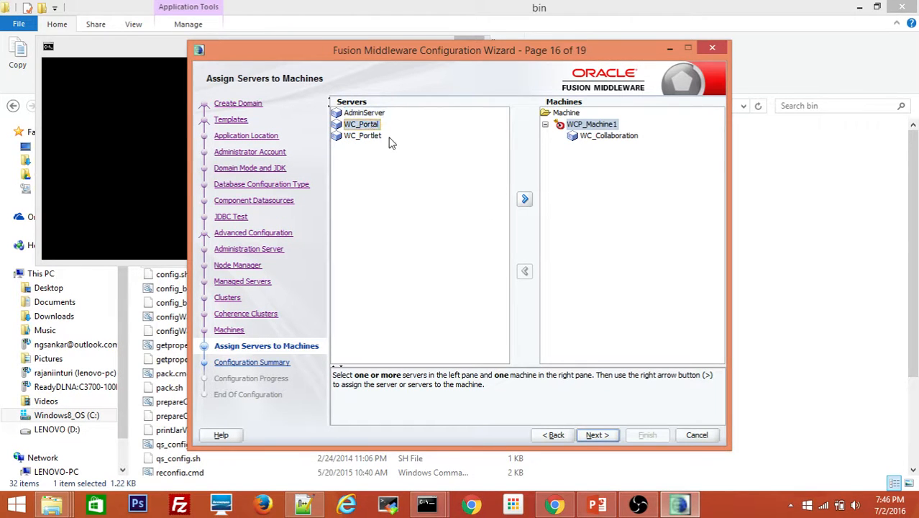
pyautogui.click(525, 200)
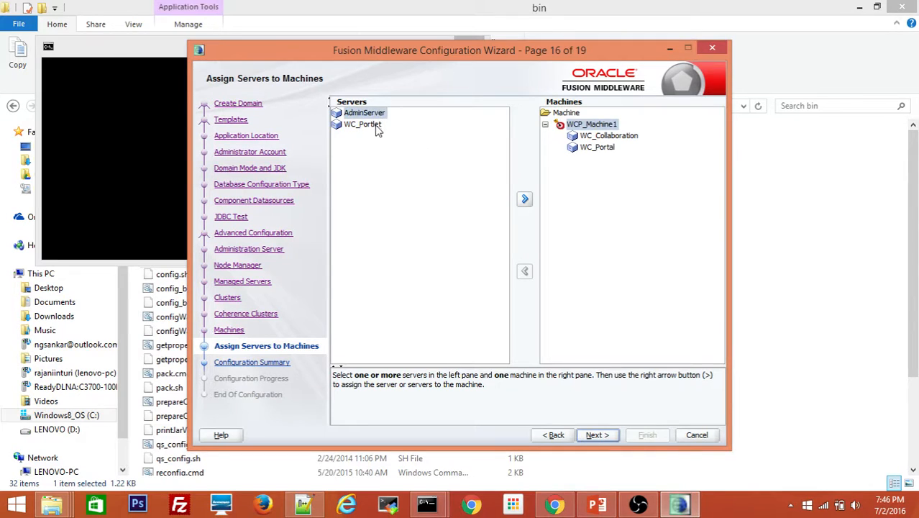
pyautogui.click(376, 126)
pyautogui.click(525, 200)
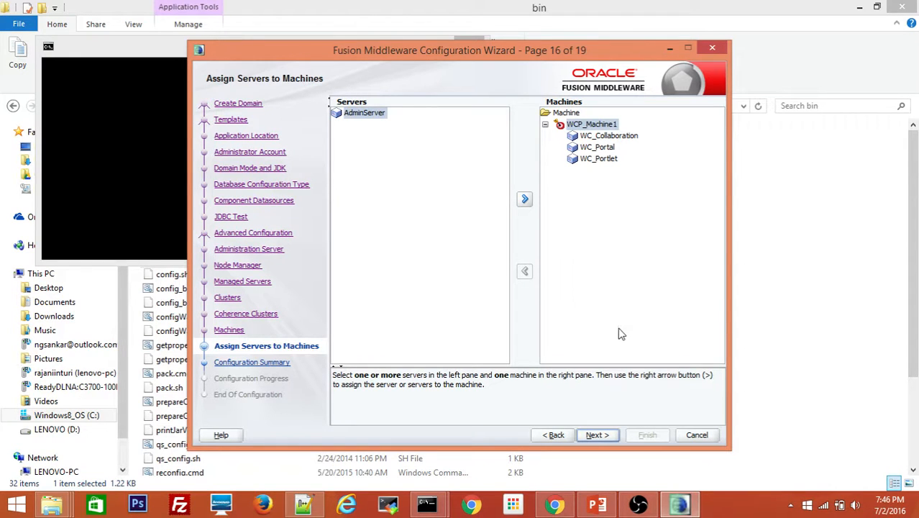
pyautogui.click(594, 435)
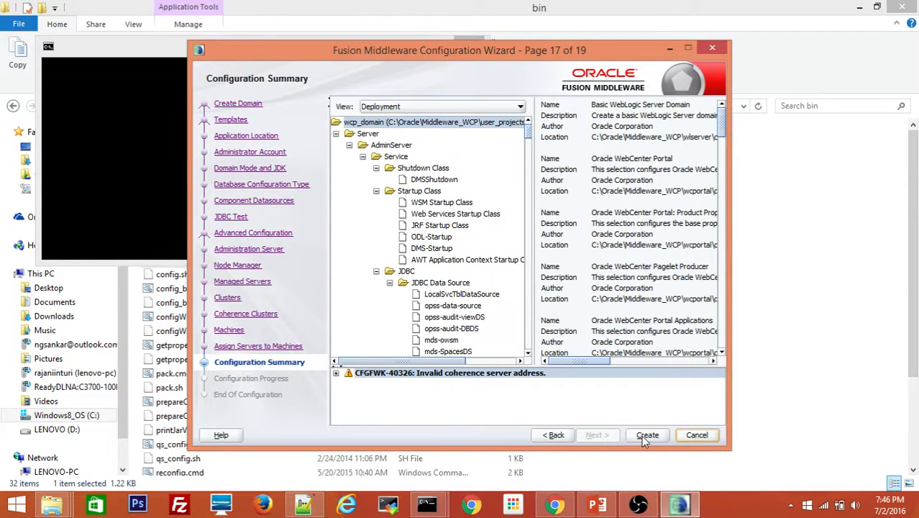
# Step: Recheck the server assignment, machines, Coherence cluster and clusters pages, and return to the configuration summary
pyautogui.click(555, 435)
pyautogui.click(555, 435)
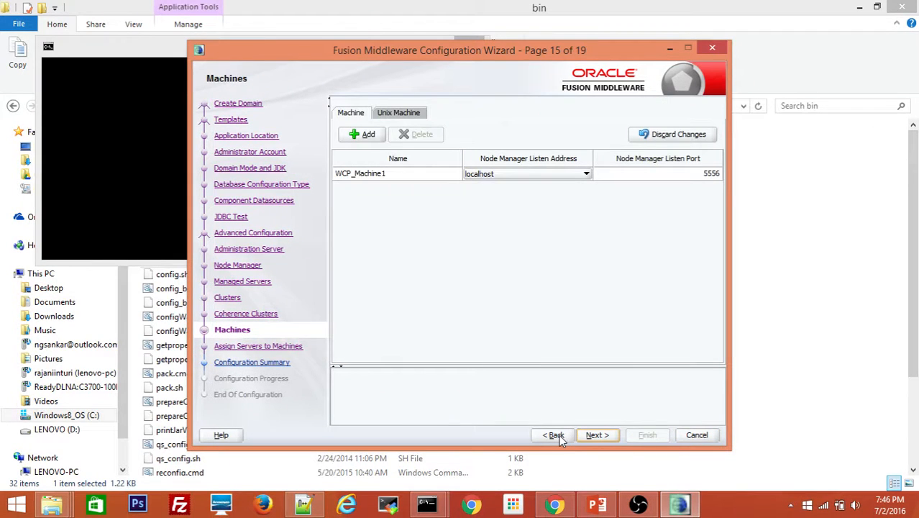
pyautogui.click(555, 435)
pyautogui.click(555, 435)
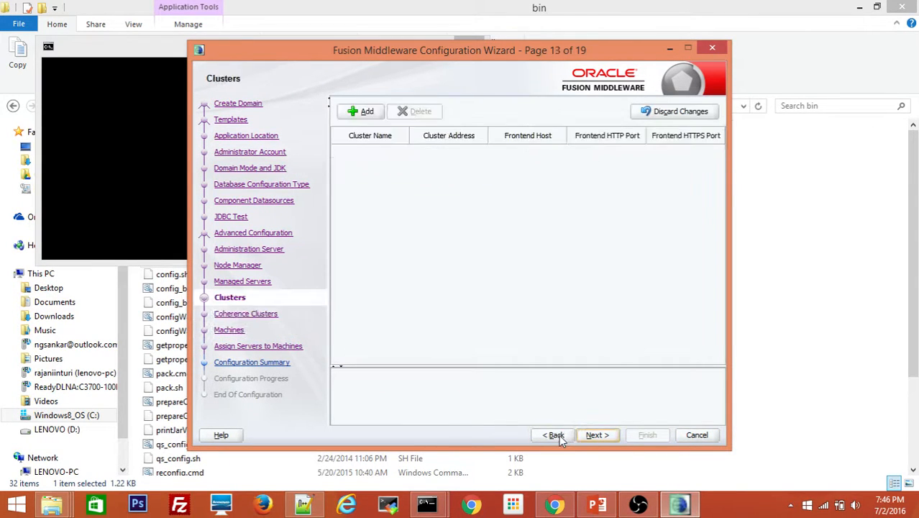
pyautogui.click(605, 437)
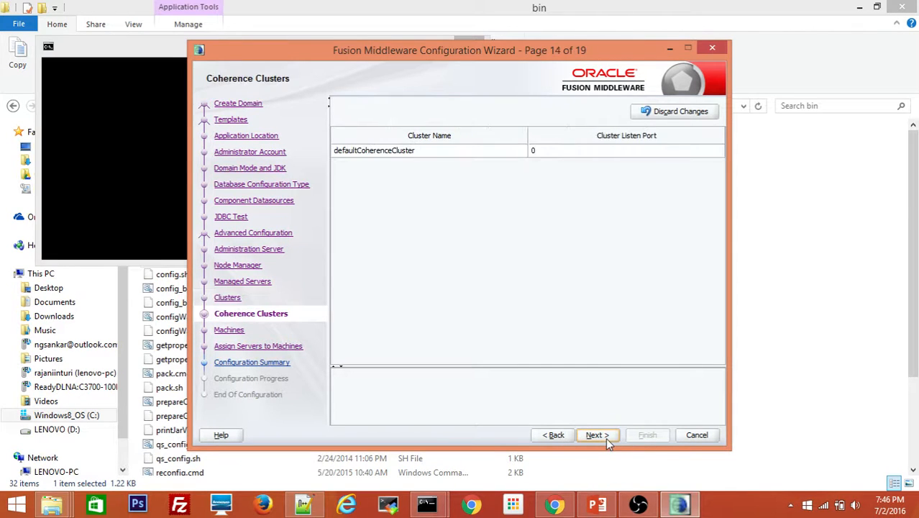
pyautogui.click(605, 437)
pyautogui.click(606, 437)
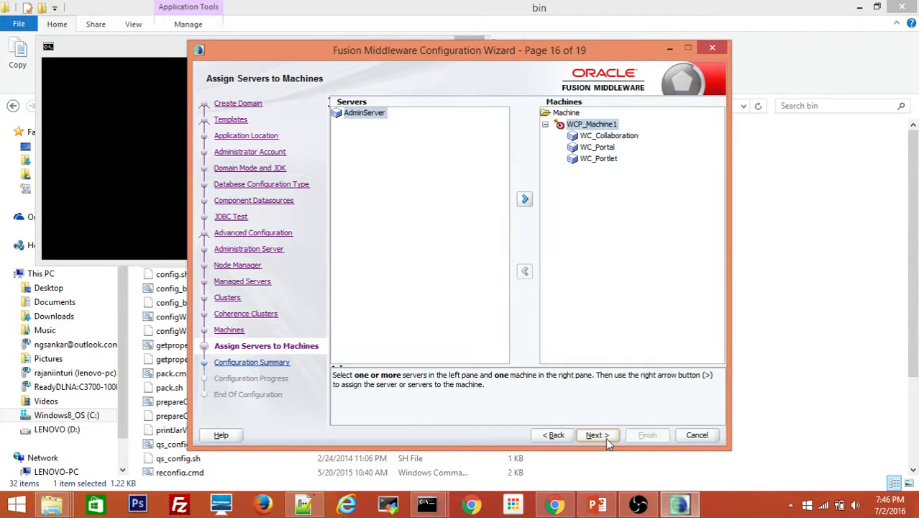
pyautogui.click(605, 437)
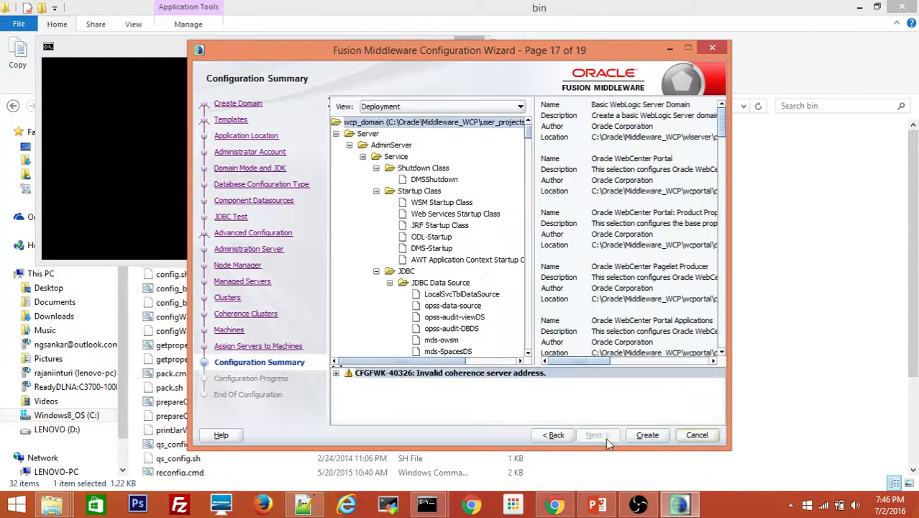
# Step: Expand the details of the Coherence server address warning and create the domain despite it
pyautogui.click(336, 374)
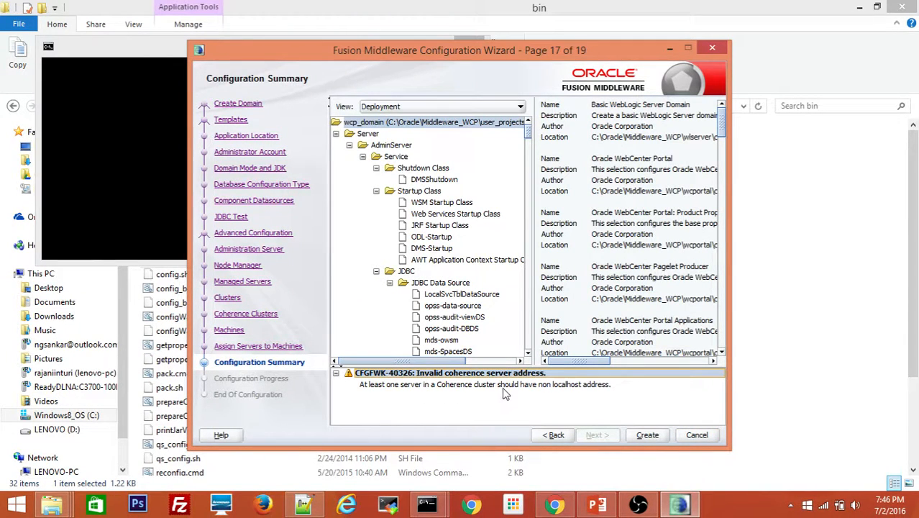
pyautogui.click(647, 435)
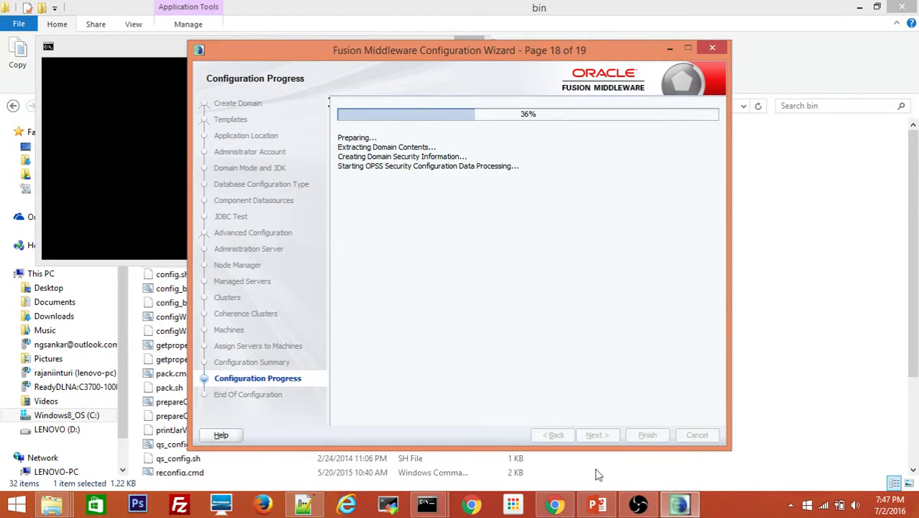
# Step: Switch to the PowerPoint slide of WCP environment setup steps and review the Domain Creation item
pyautogui.click(601, 504)
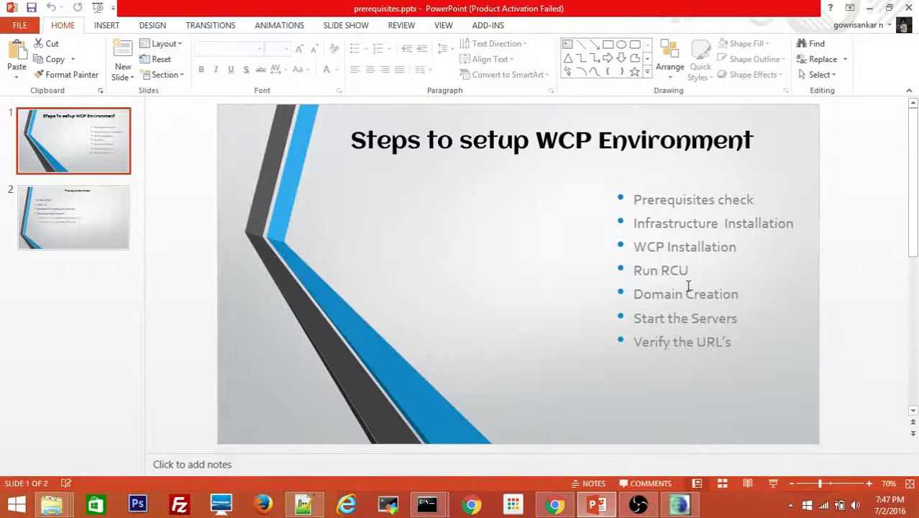
pyautogui.moveTo(668, 294); pyautogui.dragTo(722, 295)
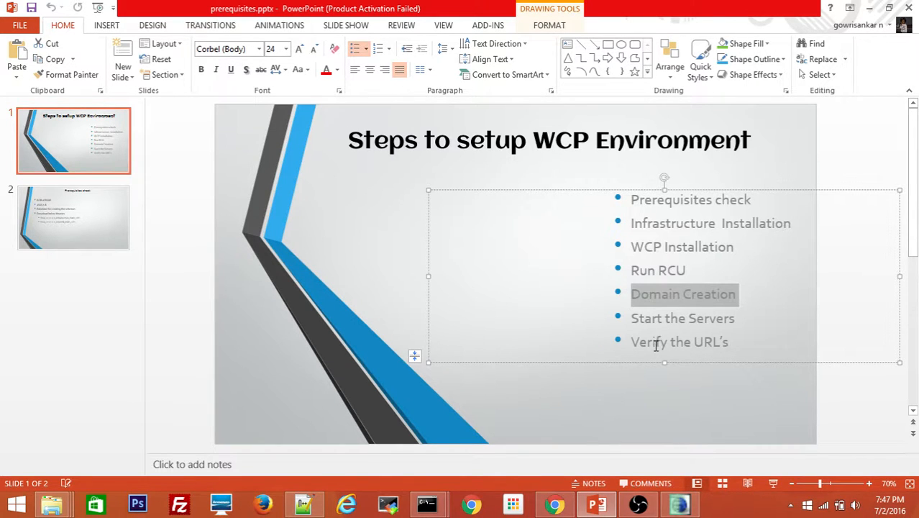
pyautogui.click(747, 304)
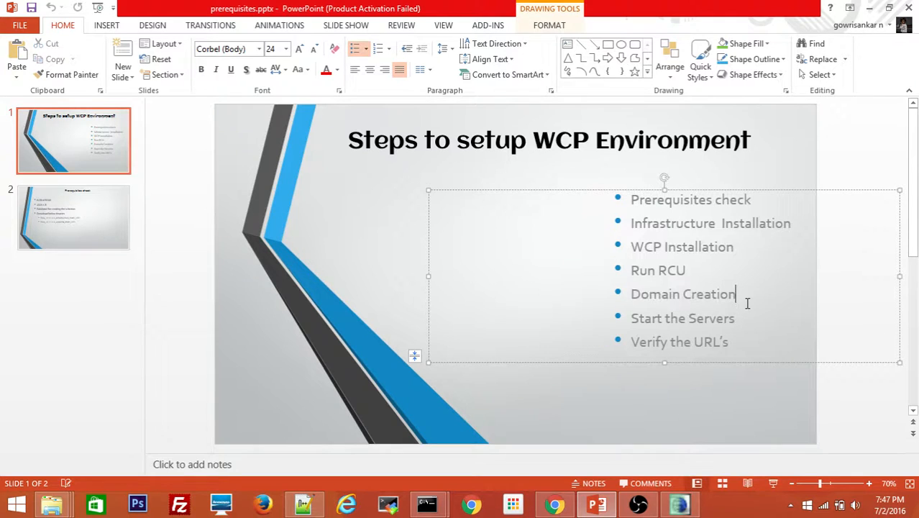
# Step: Switch back to the Fusion Middleware Configuration Wizard and continue to the End Of Configuration page once the domain is created
pyautogui.moveTo(665, 513)
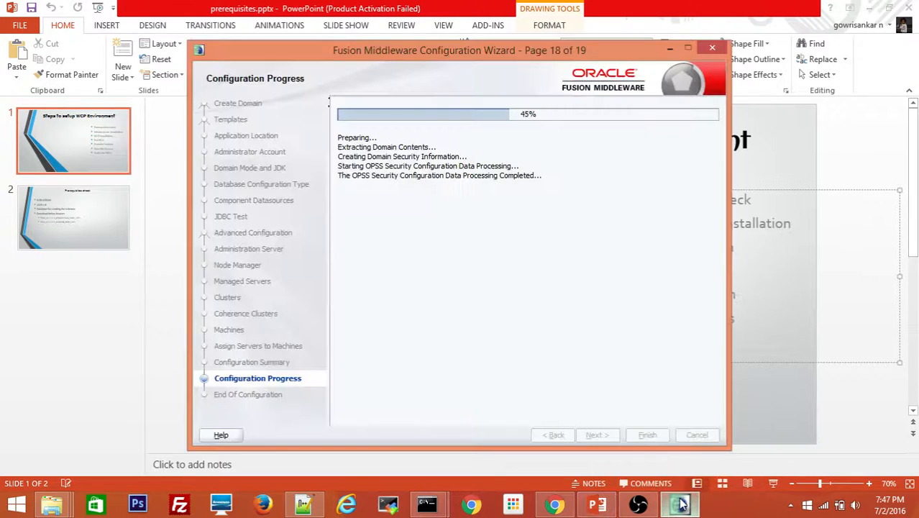
pyautogui.click(679, 503)
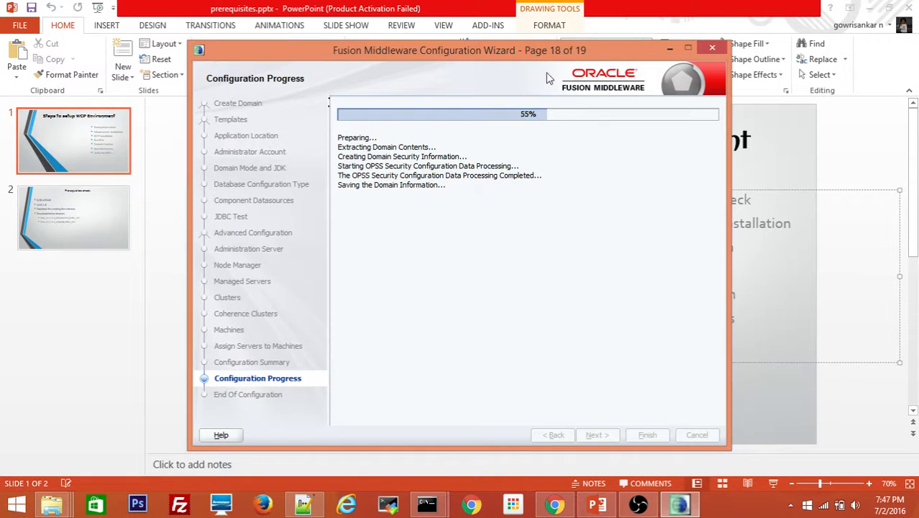
pyautogui.moveTo(529, 59); pyautogui.dragTo(457, 50)
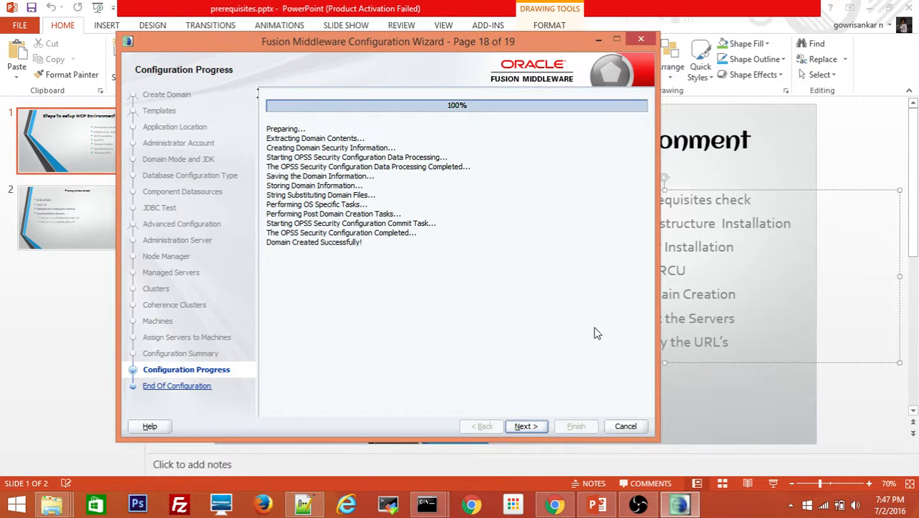
pyautogui.click(524, 426)
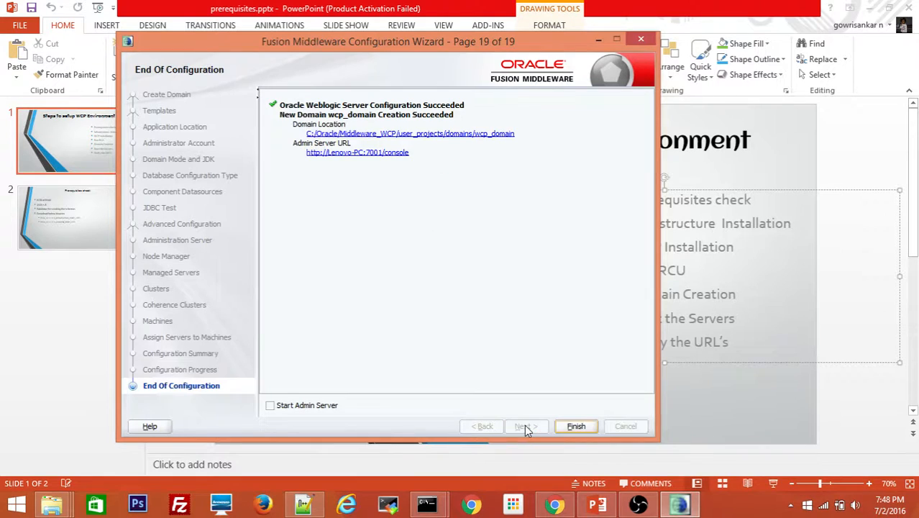
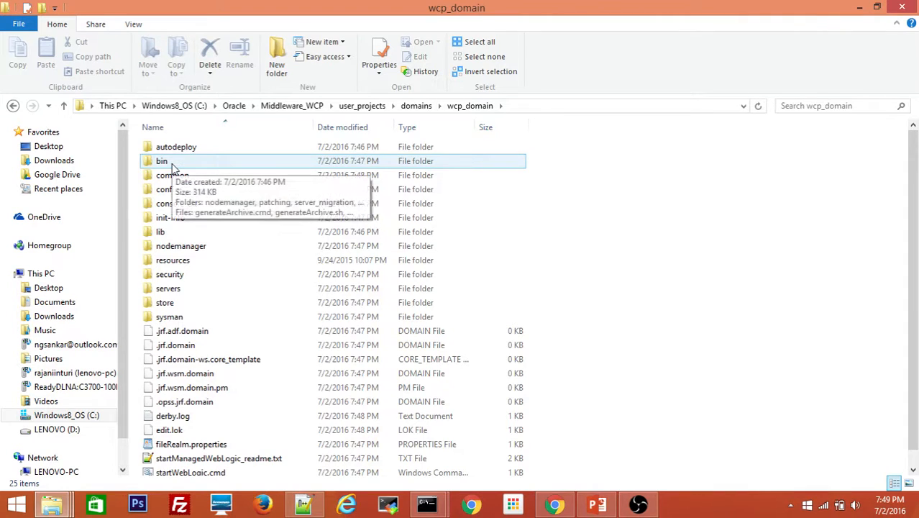
# Step: In the wcp_domain bin folder, run startNodeManager.cmd as administrator and approve the elevation request
pyautogui.click(178, 206)
pyautogui.press('s')
pyautogui.press('s')
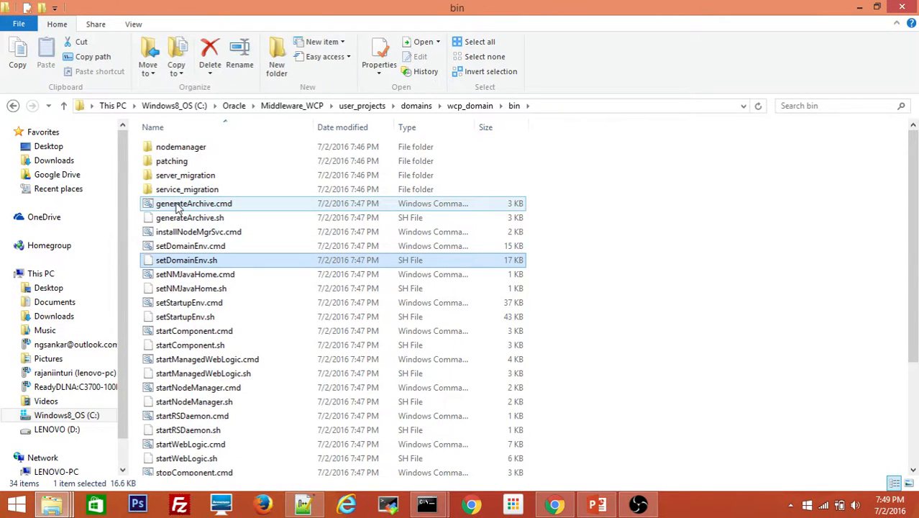
pyautogui.press('s')
pyautogui.press('s')
pyautogui.press('s')
pyautogui.press('s')
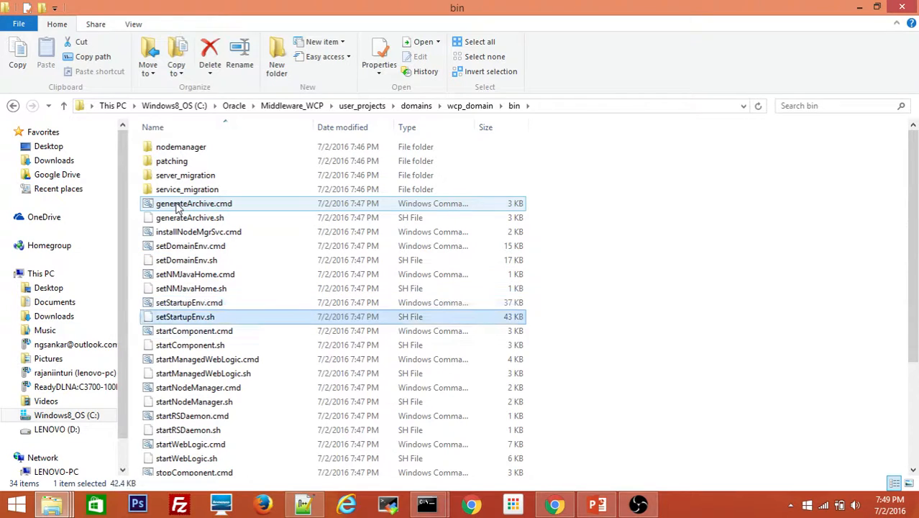
pyautogui.click(229, 391)
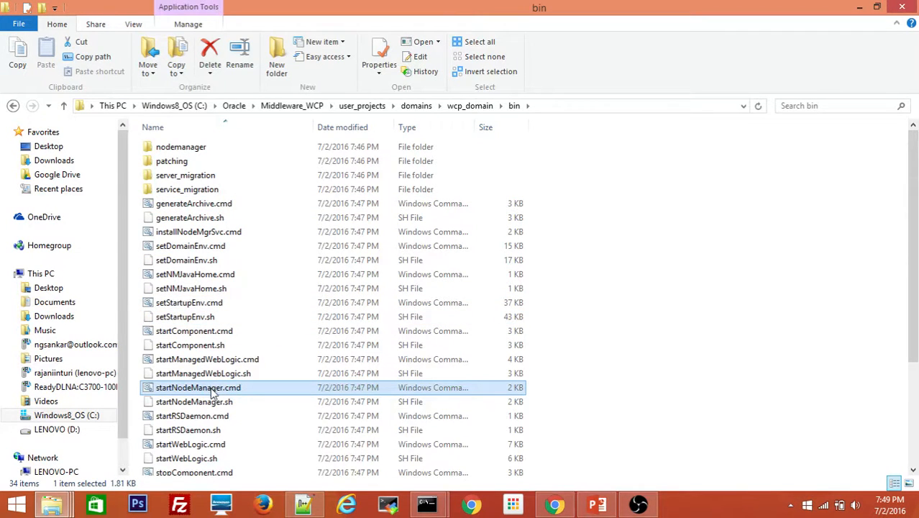
pyautogui.rightClick(212, 389)
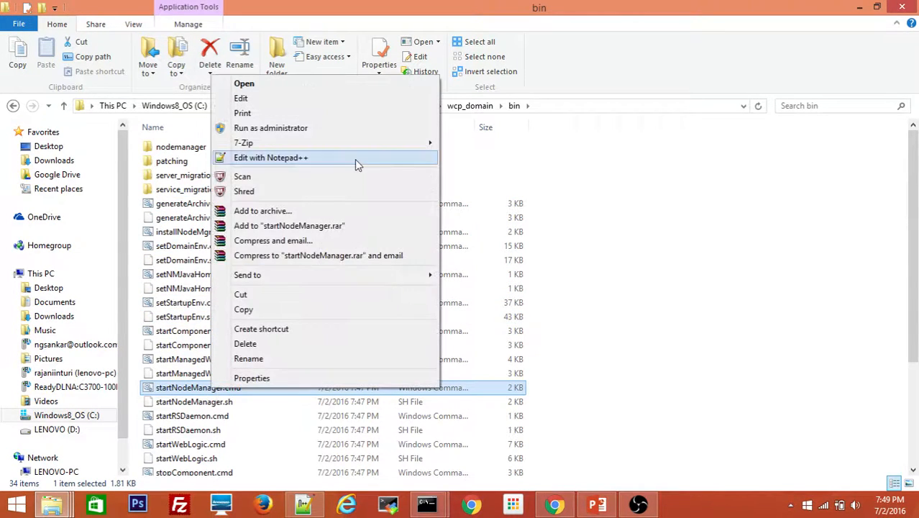
pyautogui.click(323, 133)
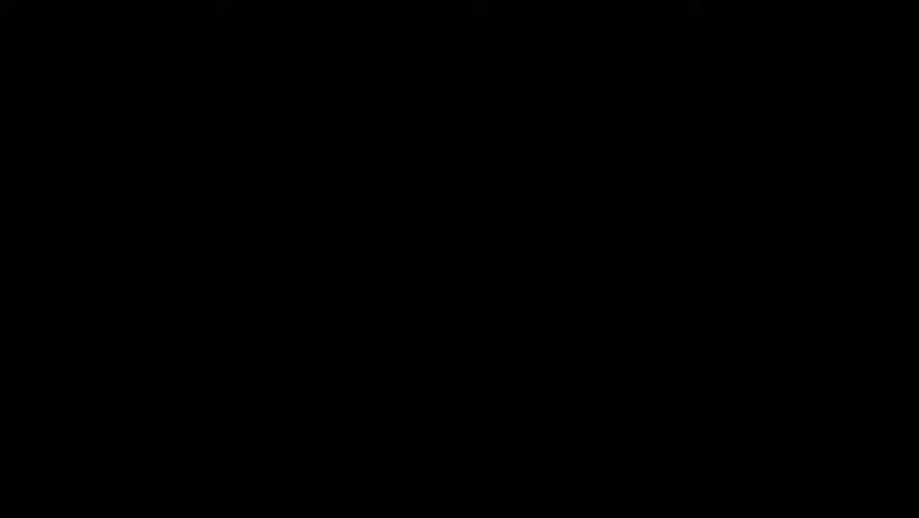
pyautogui.click(514, 279)
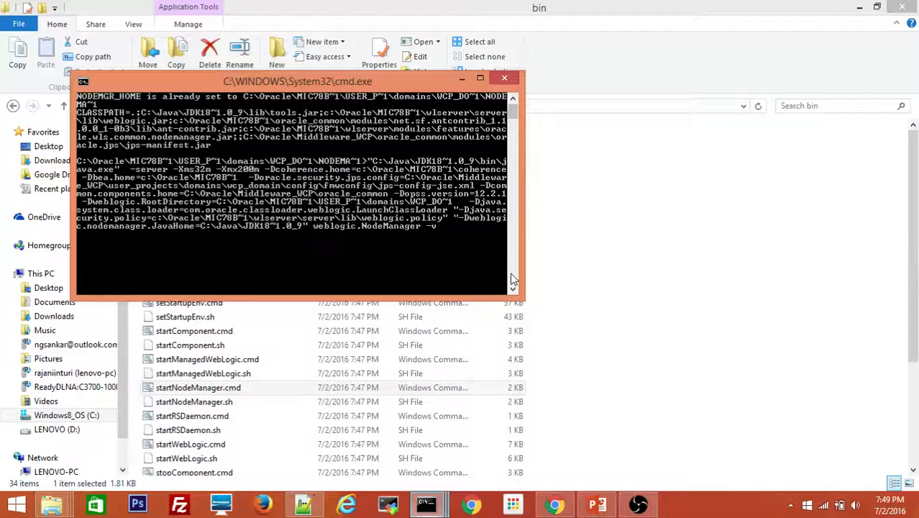
# Step: Arrange the Node Manager and startWebLogic.cmd console windows side by side and check the startup output of both
pyautogui.moveTo(604, 505)
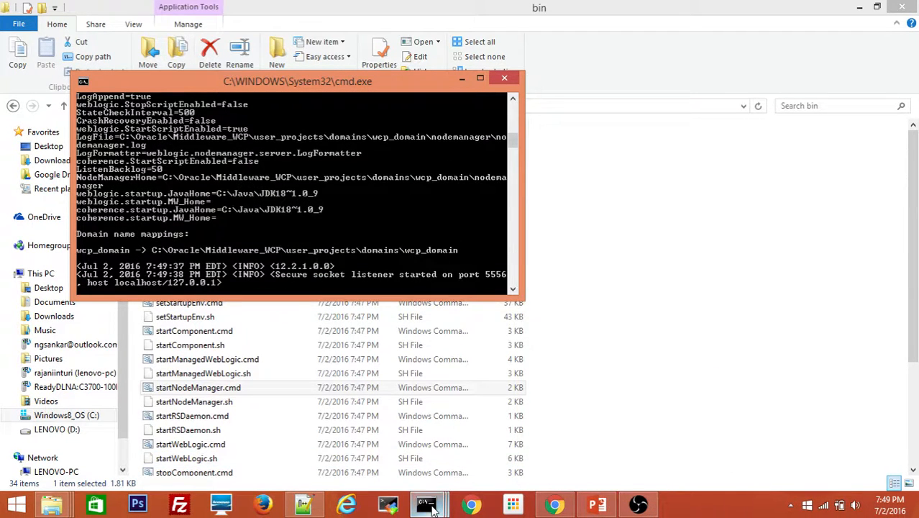
pyautogui.moveTo(432, 507)
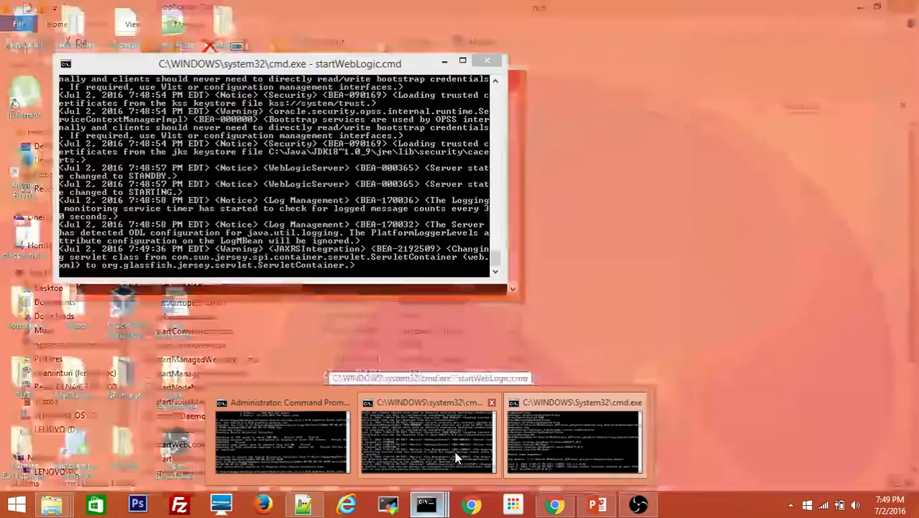
pyautogui.click(457, 451)
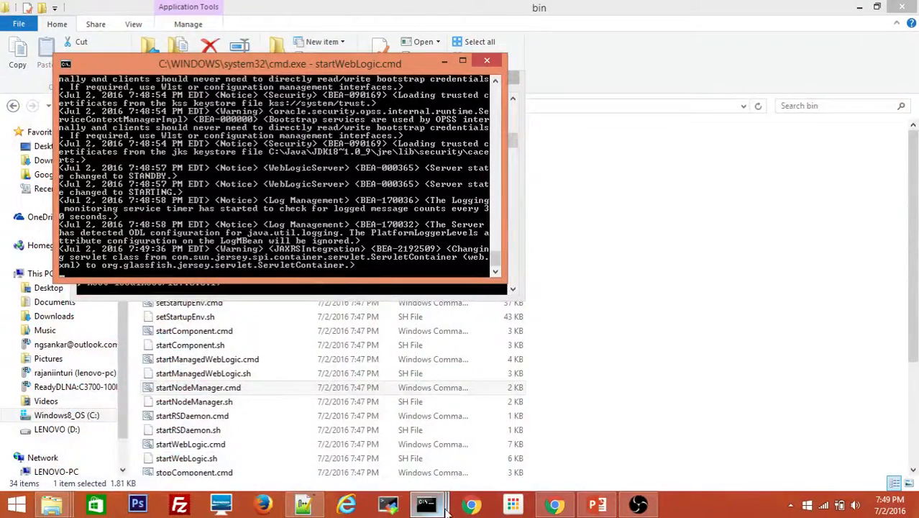
pyautogui.moveTo(288, 67); pyautogui.dragTo(574, 176)
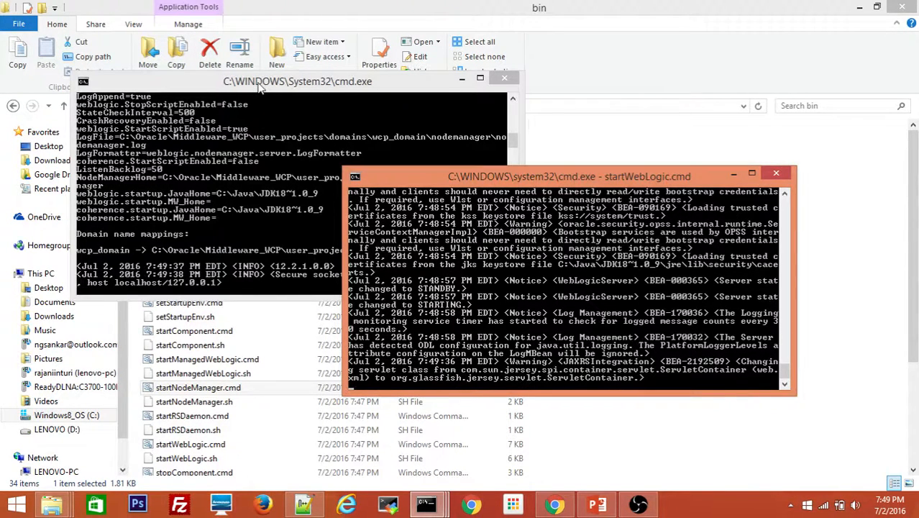
pyautogui.click(259, 105)
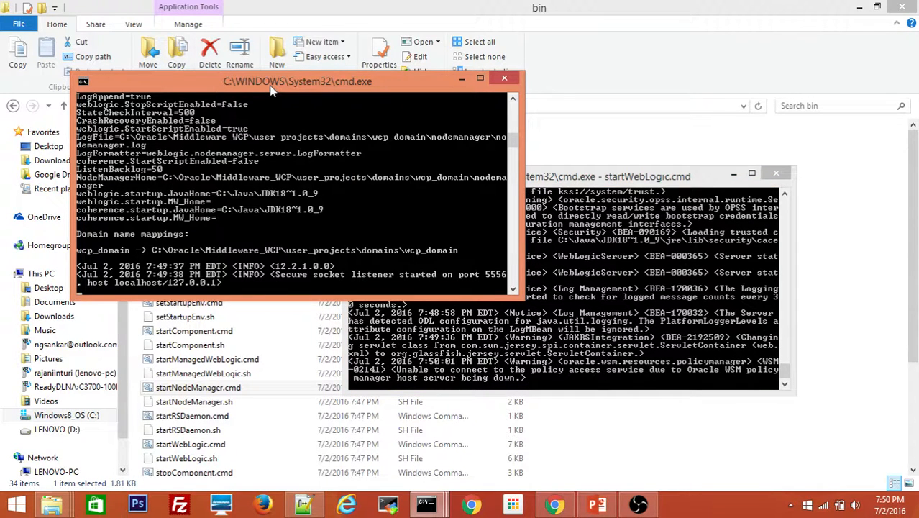
pyautogui.moveTo(272, 89); pyautogui.dragTo(245, 89)
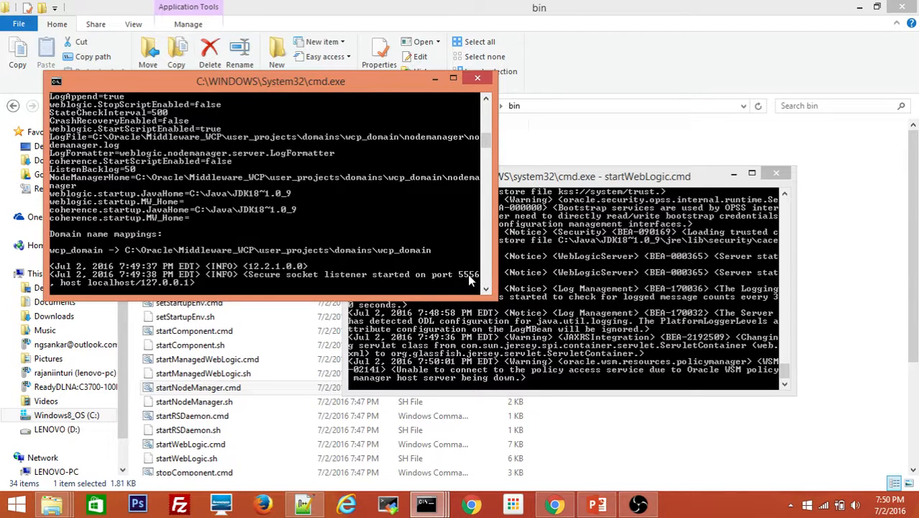
pyautogui.click(627, 179)
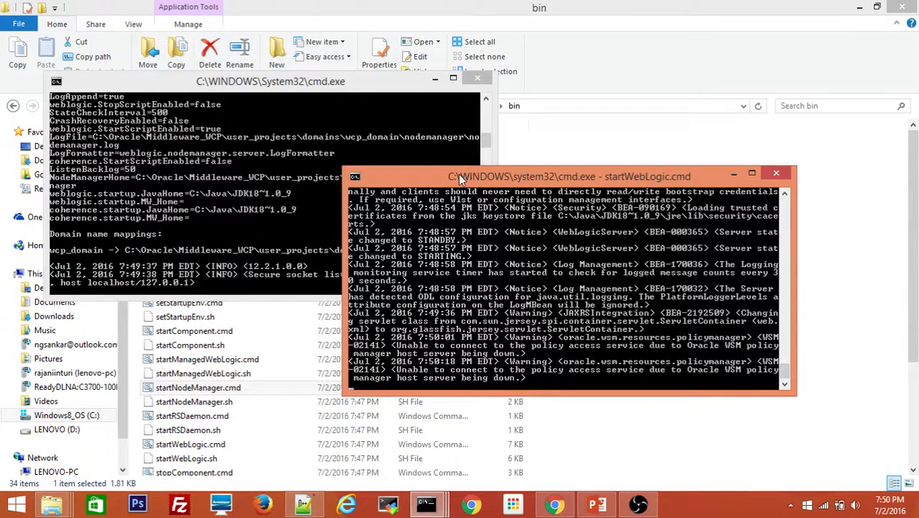
pyautogui.moveTo(458, 179); pyautogui.dragTo(489, 177)
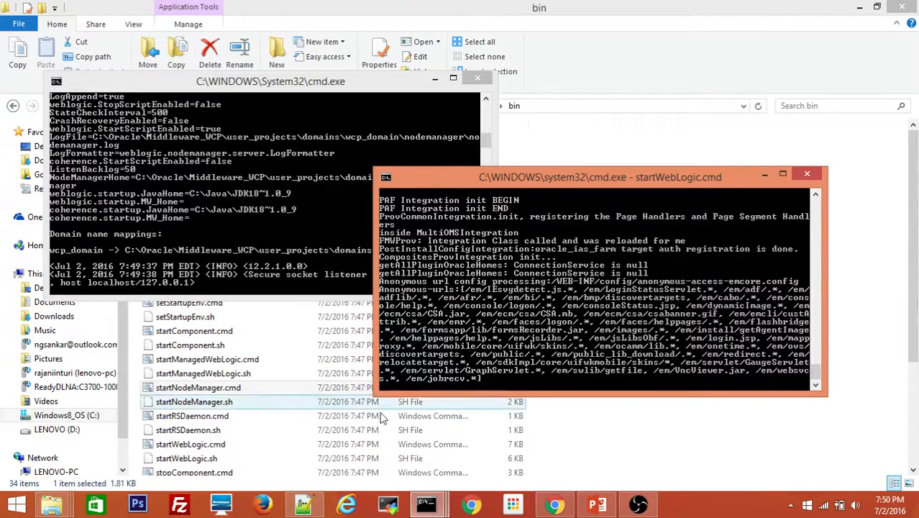
pyautogui.moveTo(551, 505)
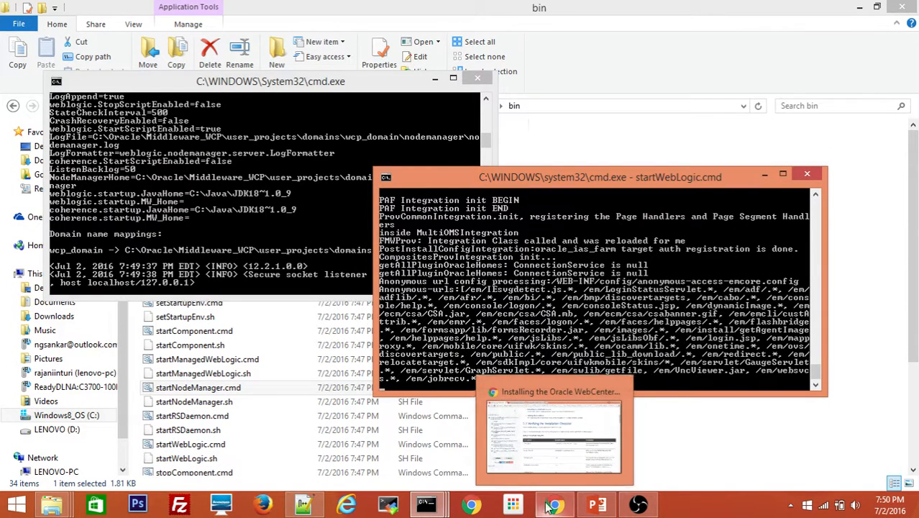
# Step: Switch to a new Chrome window and load the WebLogic administration console at lenovo-pc:7001/console
pyautogui.click(473, 505)
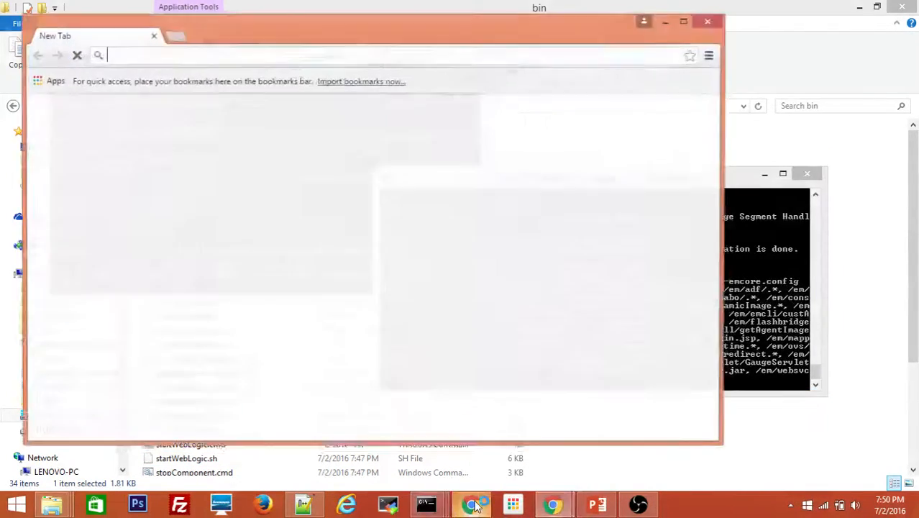
pyautogui.write('le')
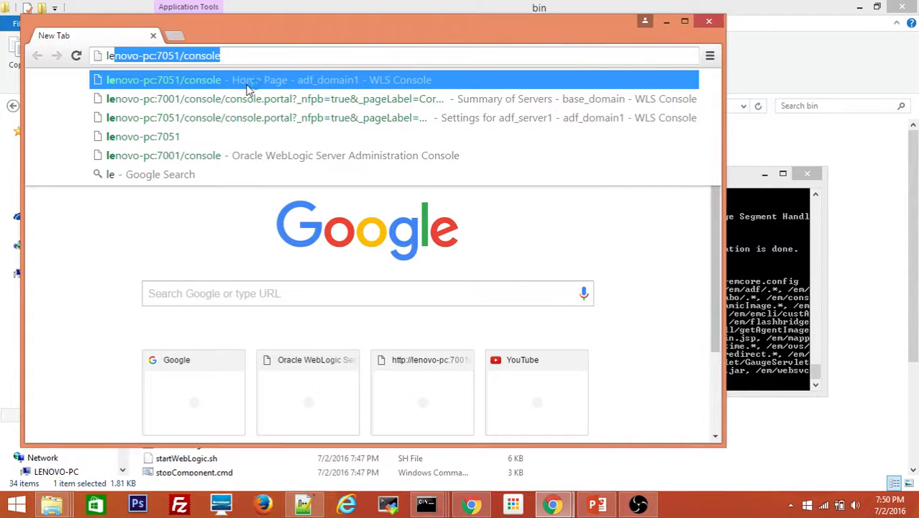
pyautogui.press('Down')
pyautogui.press('Down')
pyautogui.press('Down')
pyautogui.press('Down')
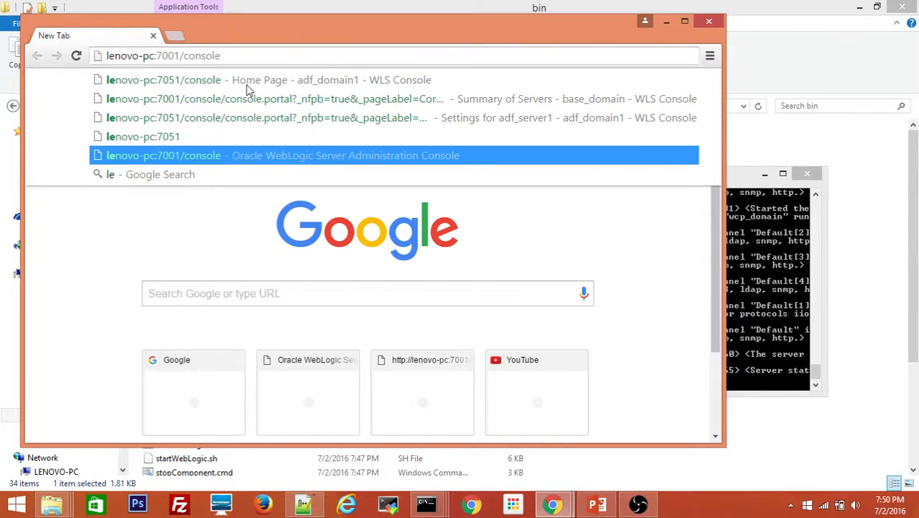
pyautogui.moveTo(280, 29); pyautogui.dragTo(340, 241)
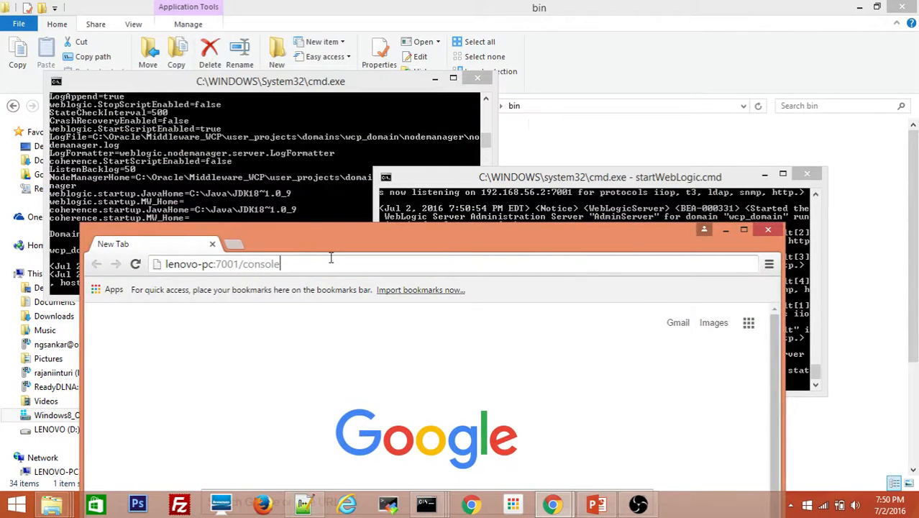
pyautogui.press('Return')
# Step: Check the end of the startWebLogic.cmd startup output, then return to the browser and maximize its window
pyautogui.moveTo(456, 179); pyautogui.dragTo(471, 95)
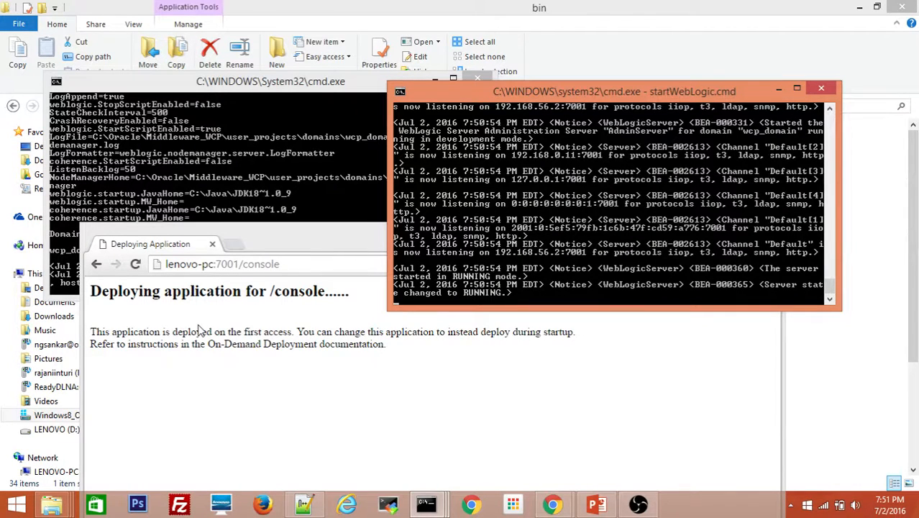
pyautogui.click(304, 235)
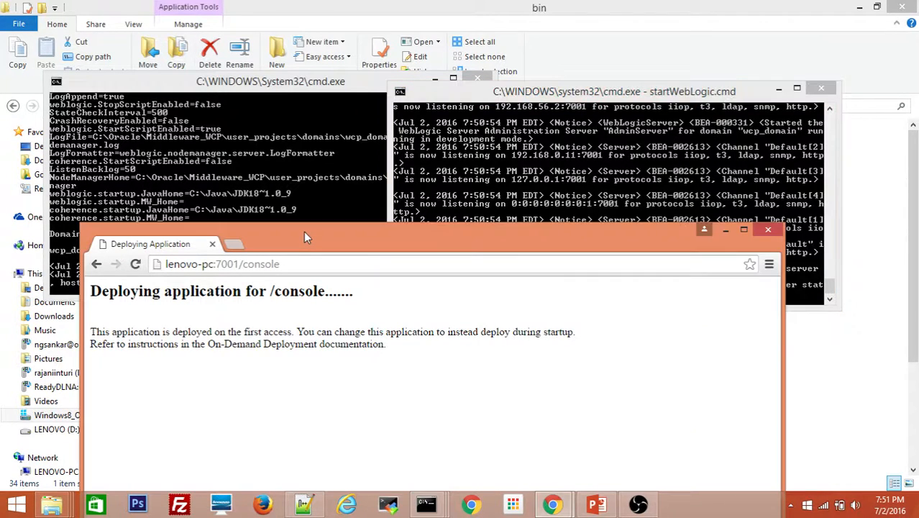
pyautogui.doubleClick(304, 237)
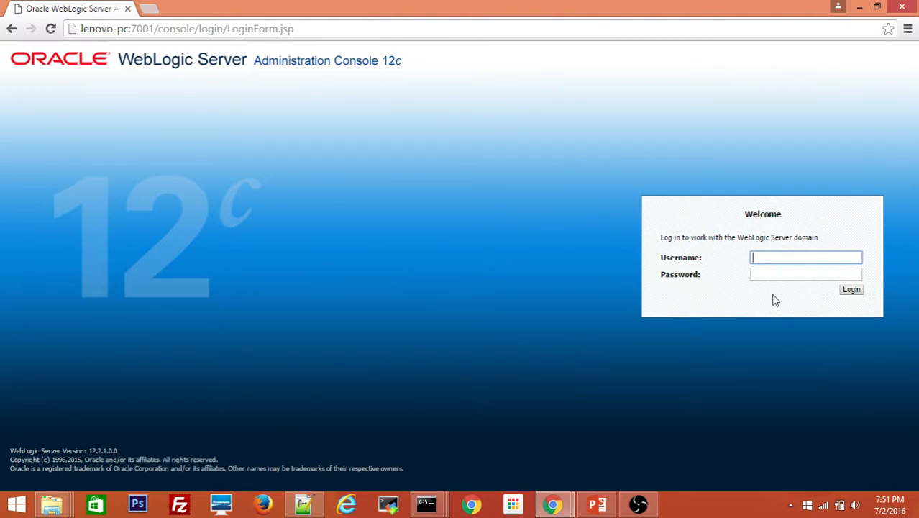
# Step: Log in to the WebLogic Server Administration Console as weblogic with the account password
pyautogui.write('weblogic')
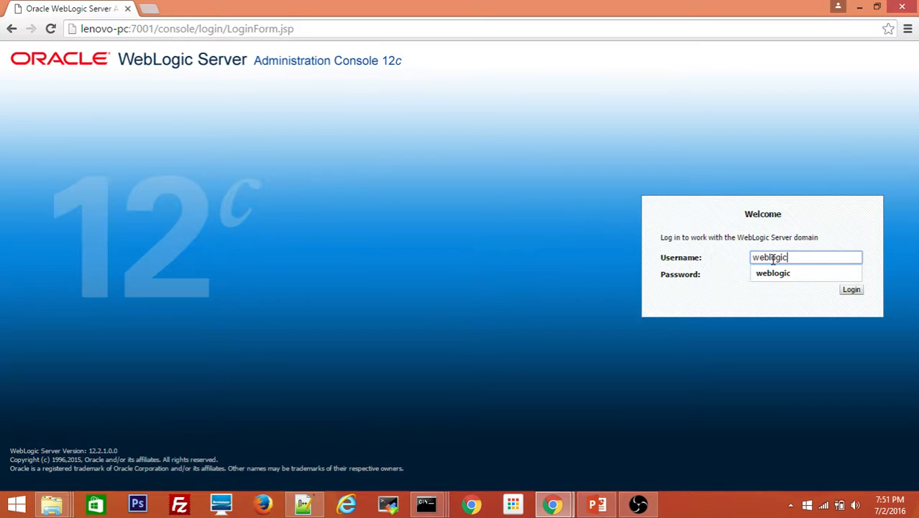
pyautogui.press('Tab')
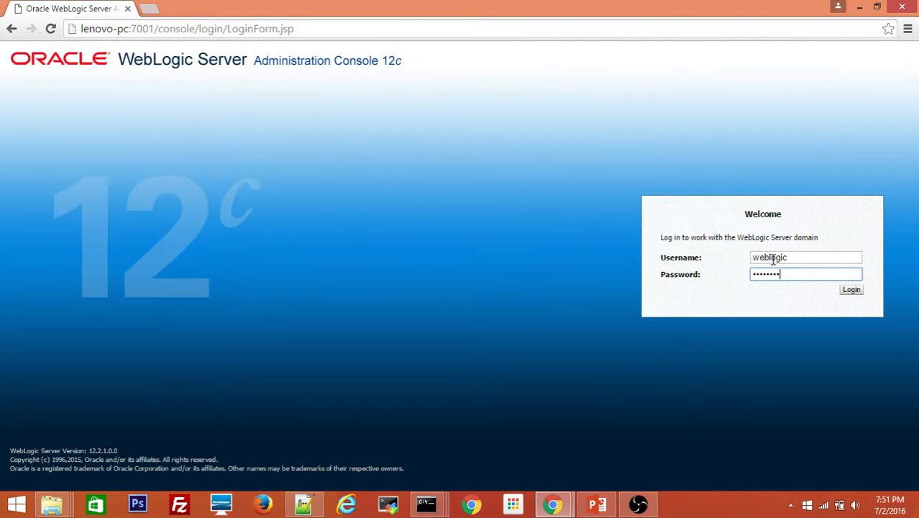
pyautogui.click(854, 290)
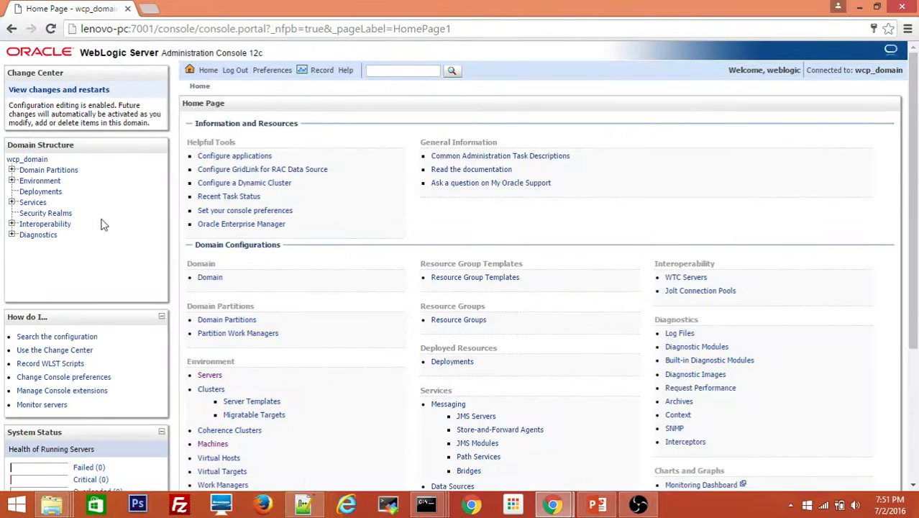
# Step: Open the Summary of Servers for wcp_domain and preview the open command-line windows of the running processes
pyautogui.click(208, 377)
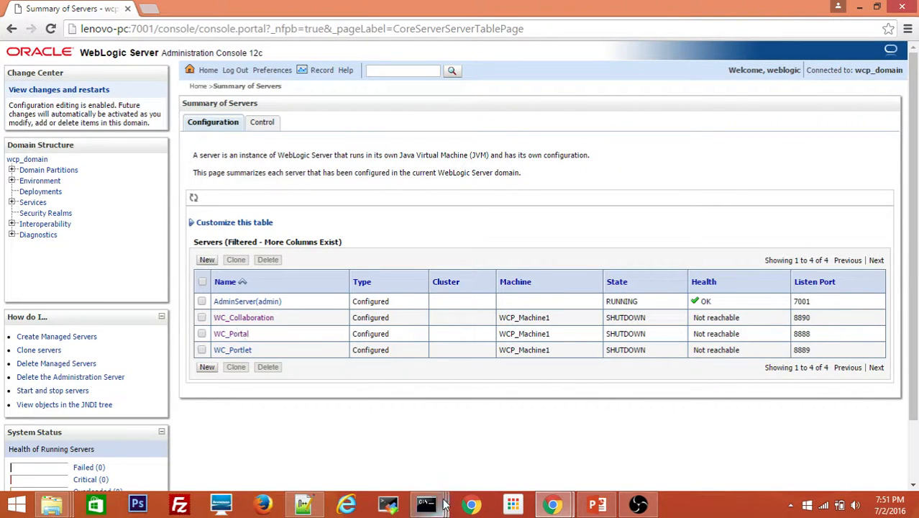
pyautogui.moveTo(443, 506)
pyautogui.moveTo(250, 406)
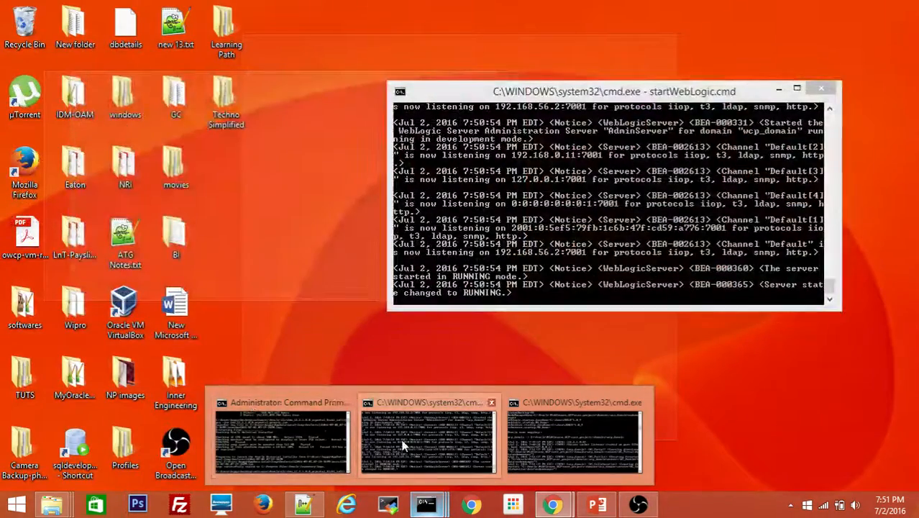
pyautogui.moveTo(561, 446)
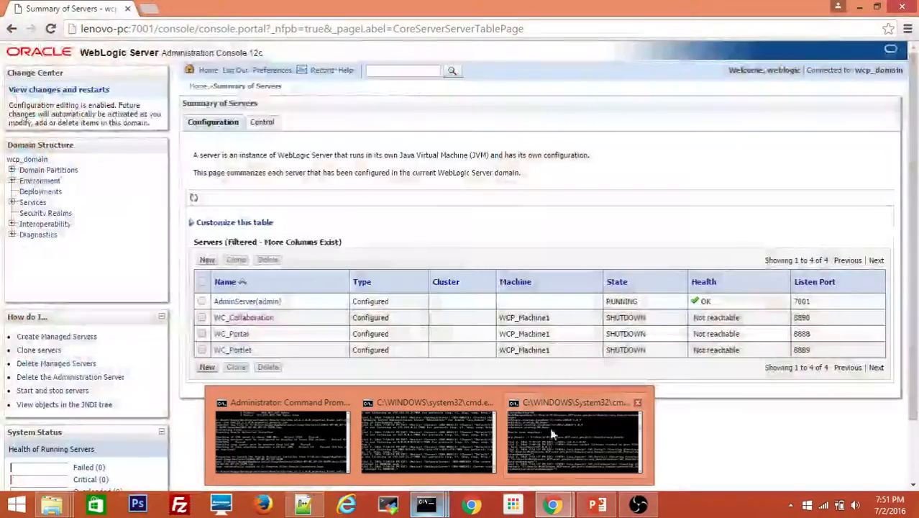
pyautogui.moveTo(259, 444)
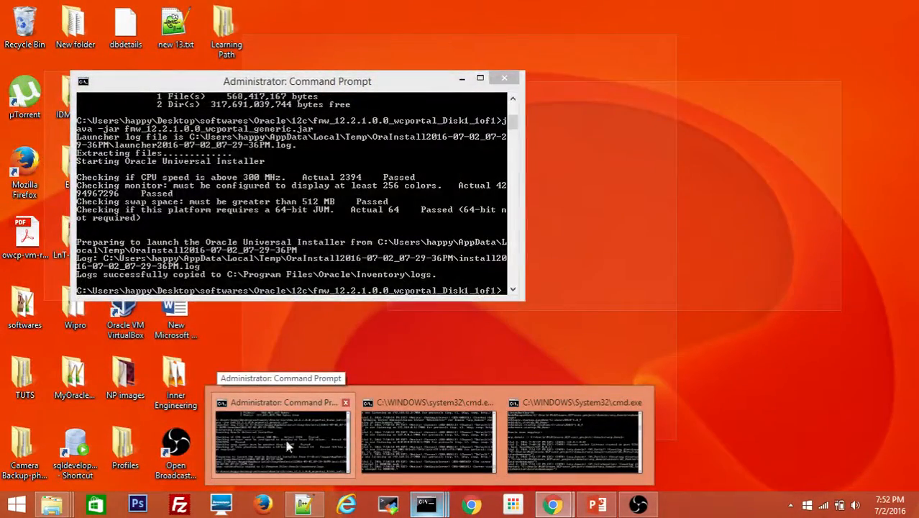
pyautogui.moveTo(586, 439)
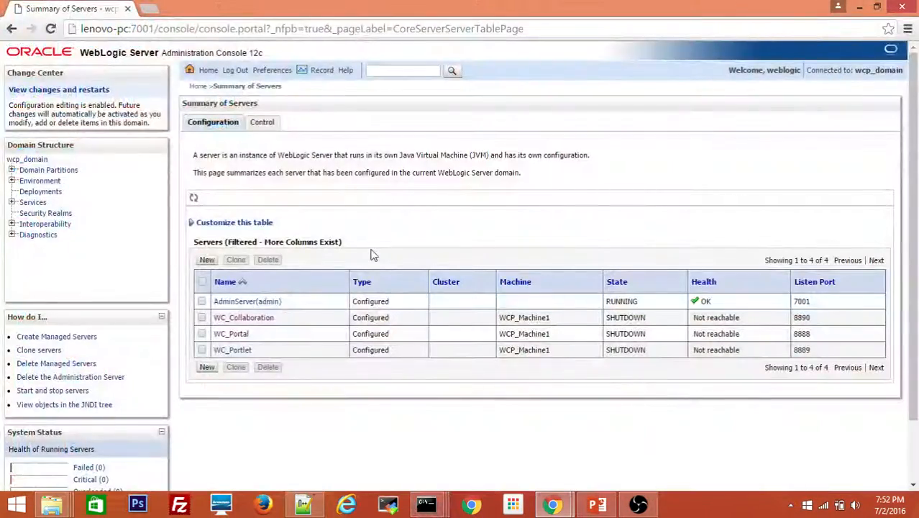
# Step: Open WCP_Machine1 under the environment's machines and check its Node Manager status
pyautogui.click(12, 181)
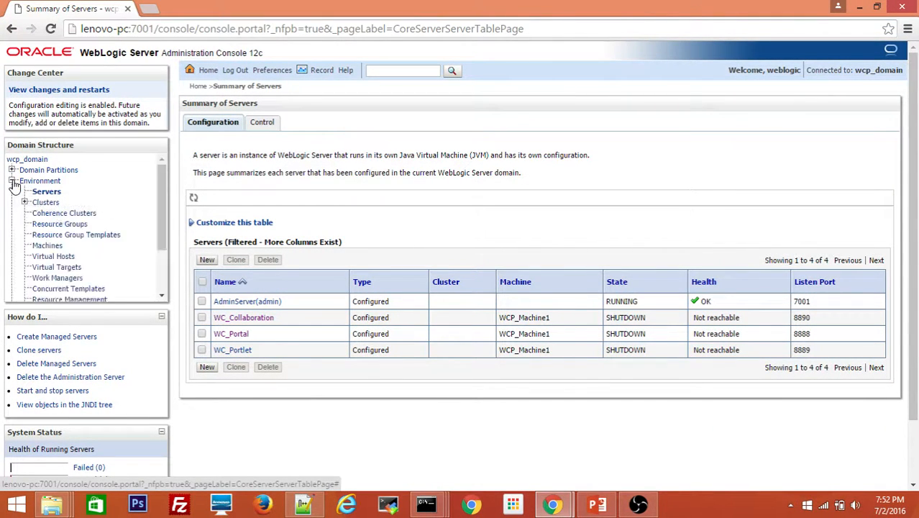
pyautogui.click(47, 246)
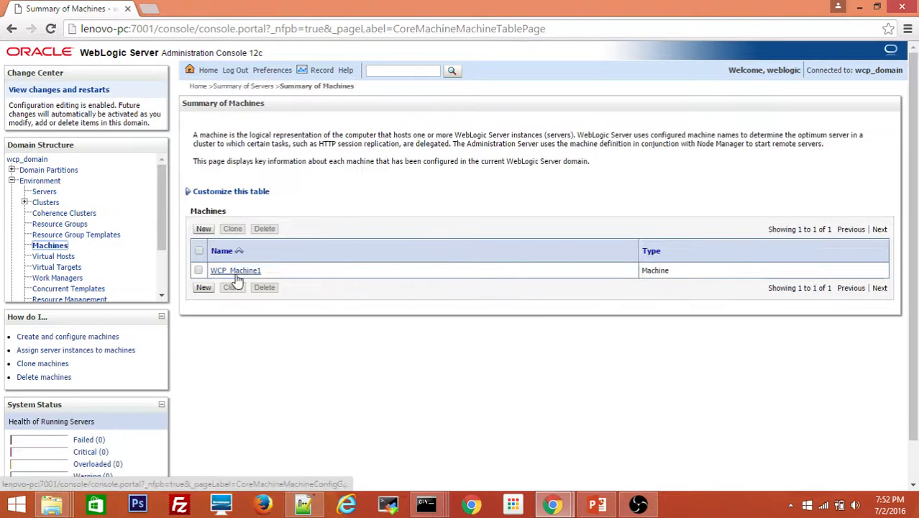
pyautogui.click(235, 273)
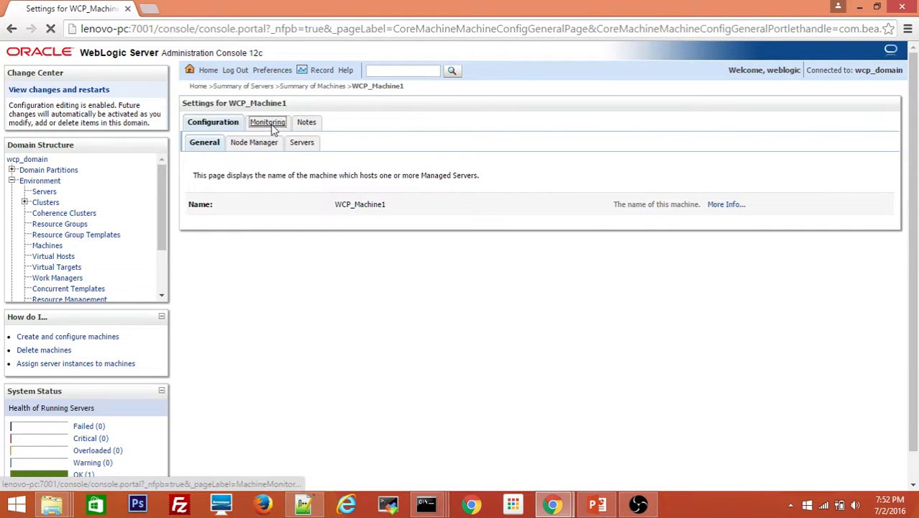
pyautogui.click(273, 130)
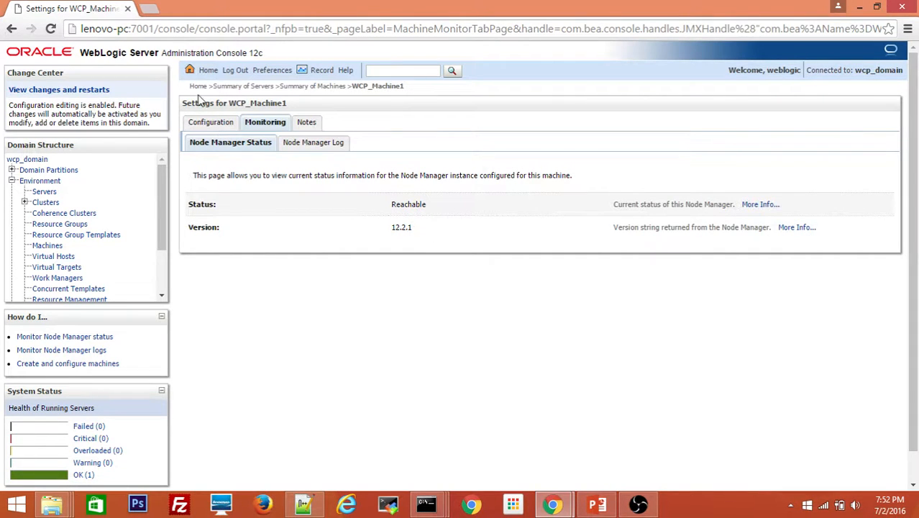
# Step: From the server control page, start the managed servers WC_Collaboration, WC_Portal and WC_Portlet
pyautogui.click(226, 88)
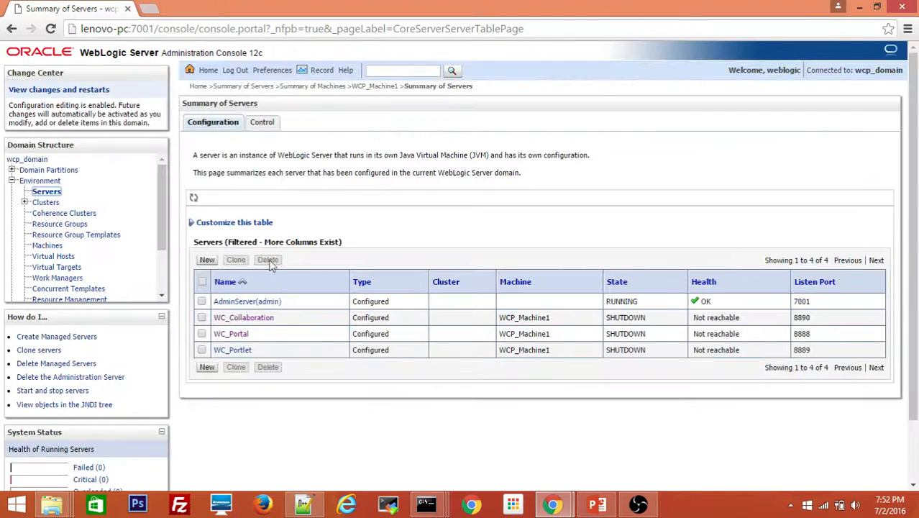
pyautogui.click(265, 126)
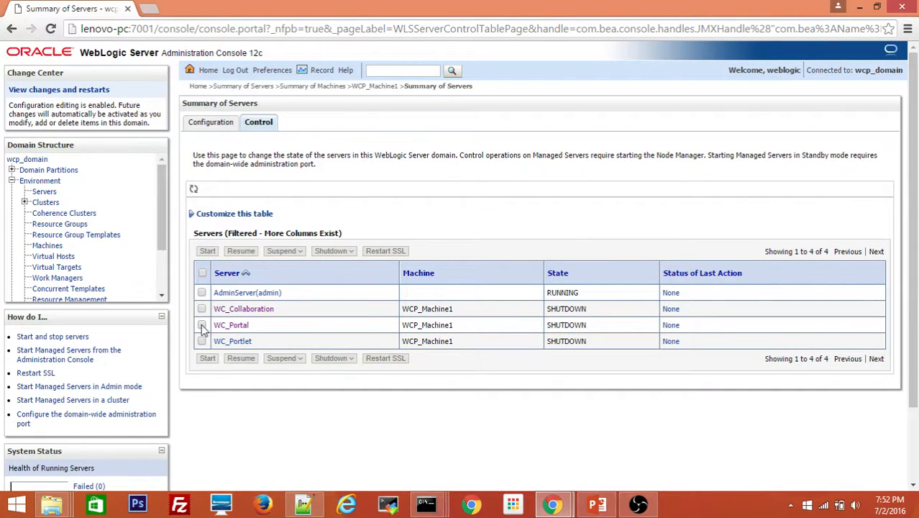
pyautogui.click(202, 325)
pyautogui.click(202, 309)
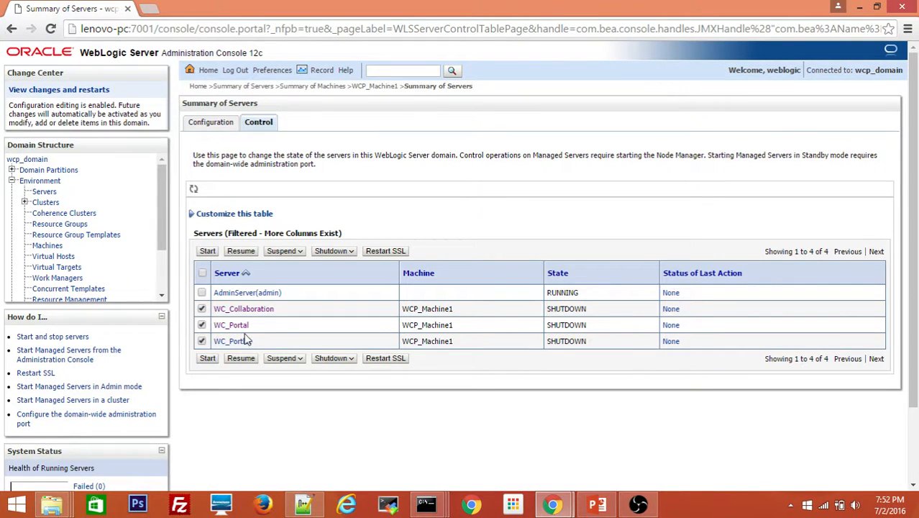
pyautogui.click(207, 252)
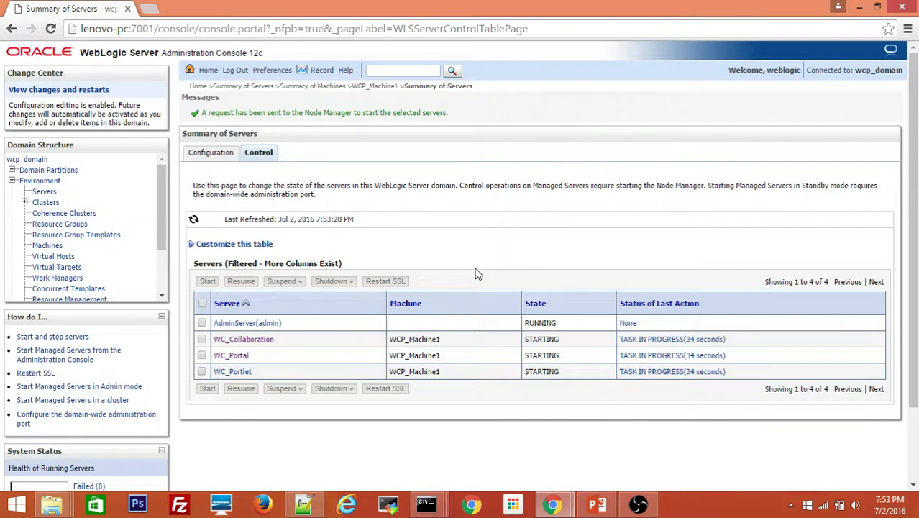
# Step: Switch to Notepad++ and review the list of WebCenter URLs in the new 1 document
pyautogui.hotkey('alt', 'Tab')
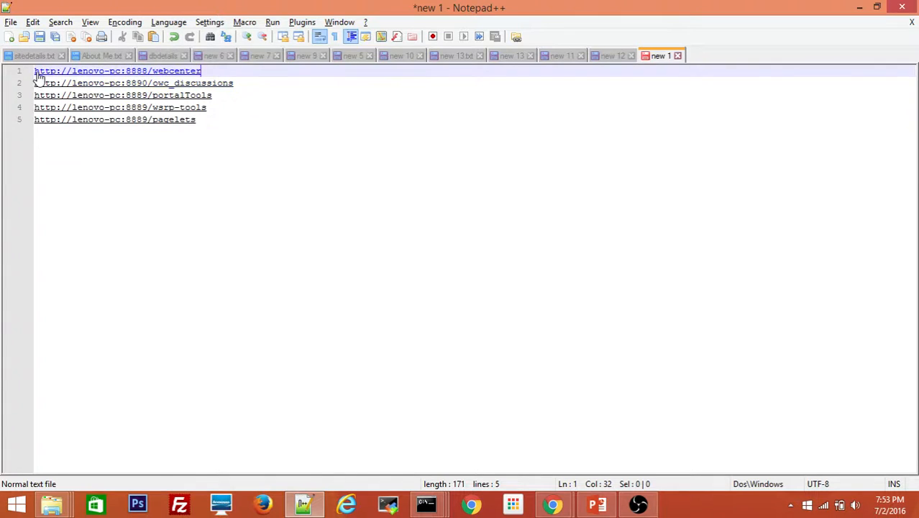
pyautogui.press('Left')
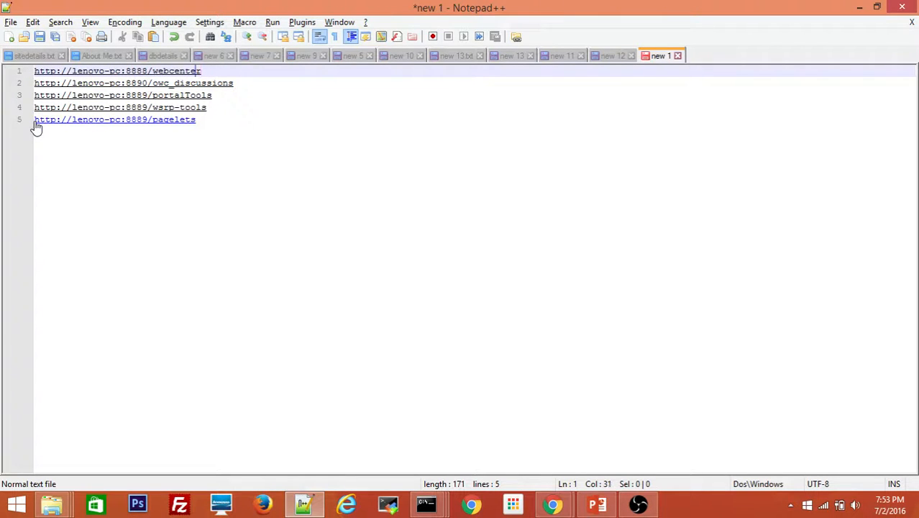